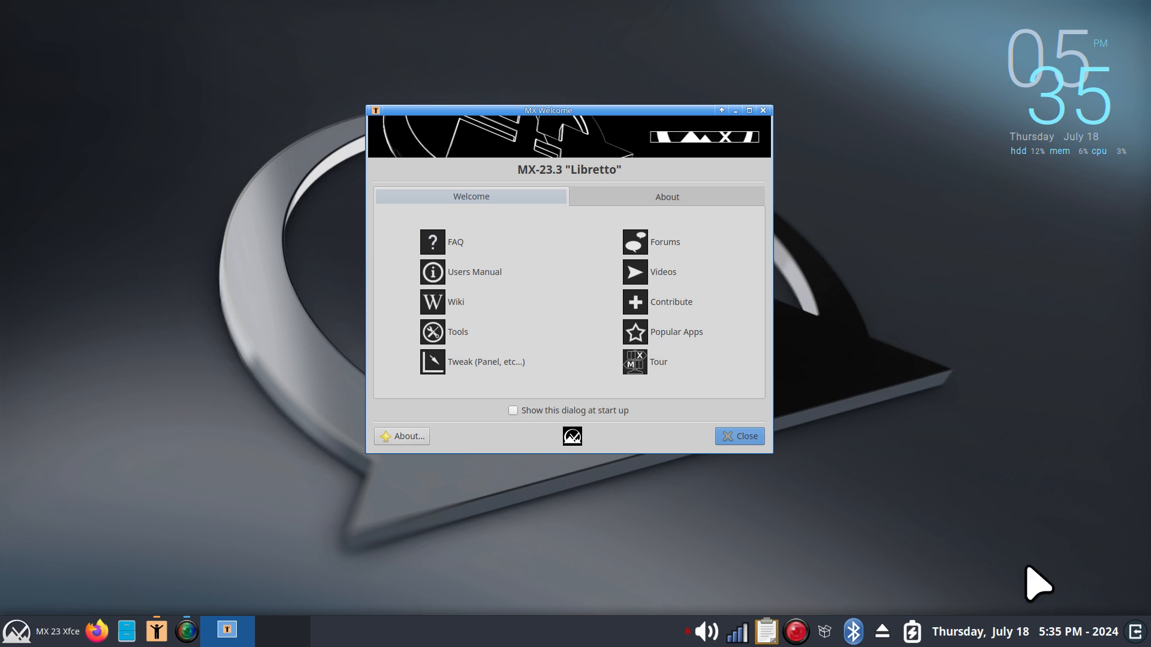
# Step: Close the MX Welcome window, open the panel clock's properties and select the custom time format text
pyautogui.rightClick(1044, 631)
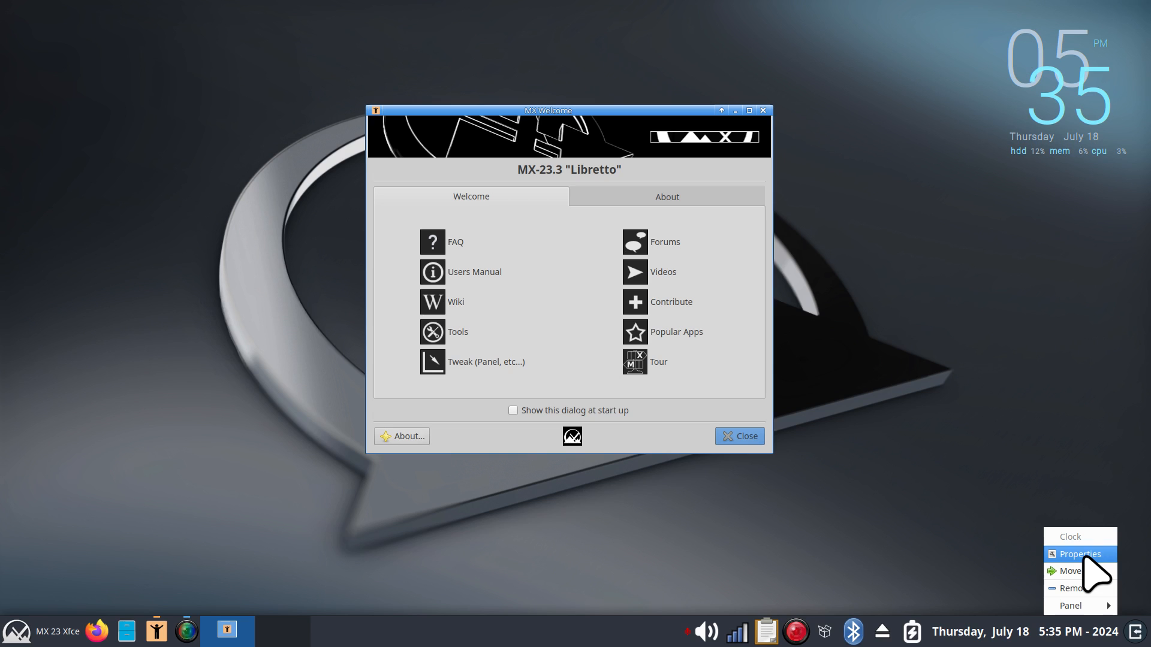
pyautogui.click(942, 374)
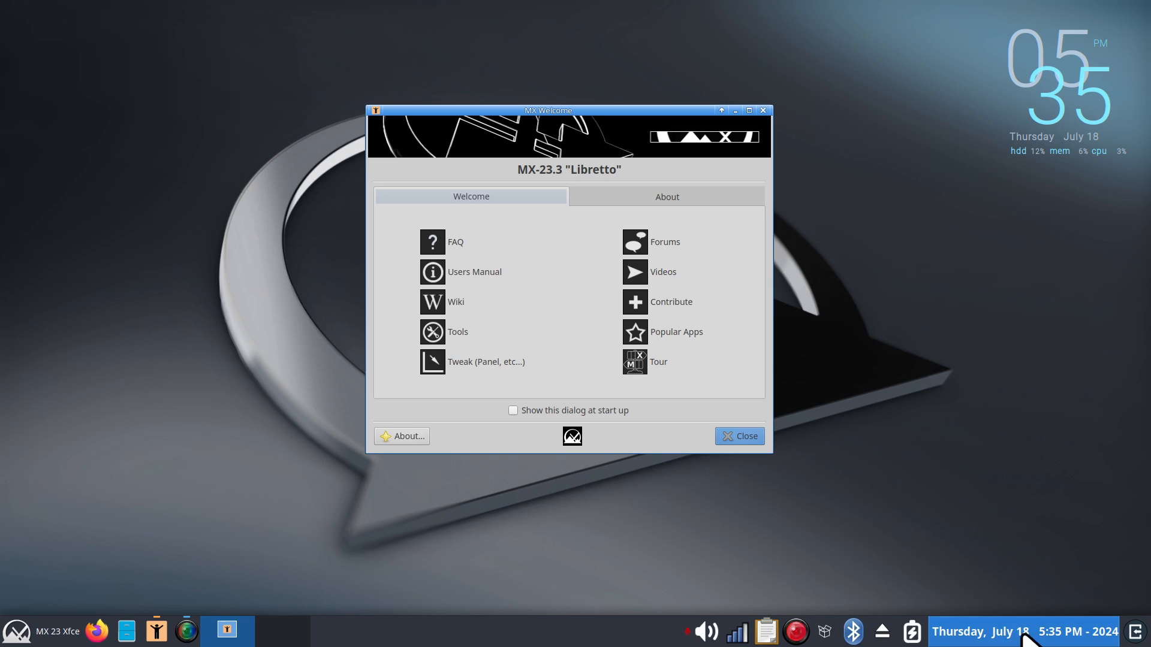
pyautogui.click(745, 437)
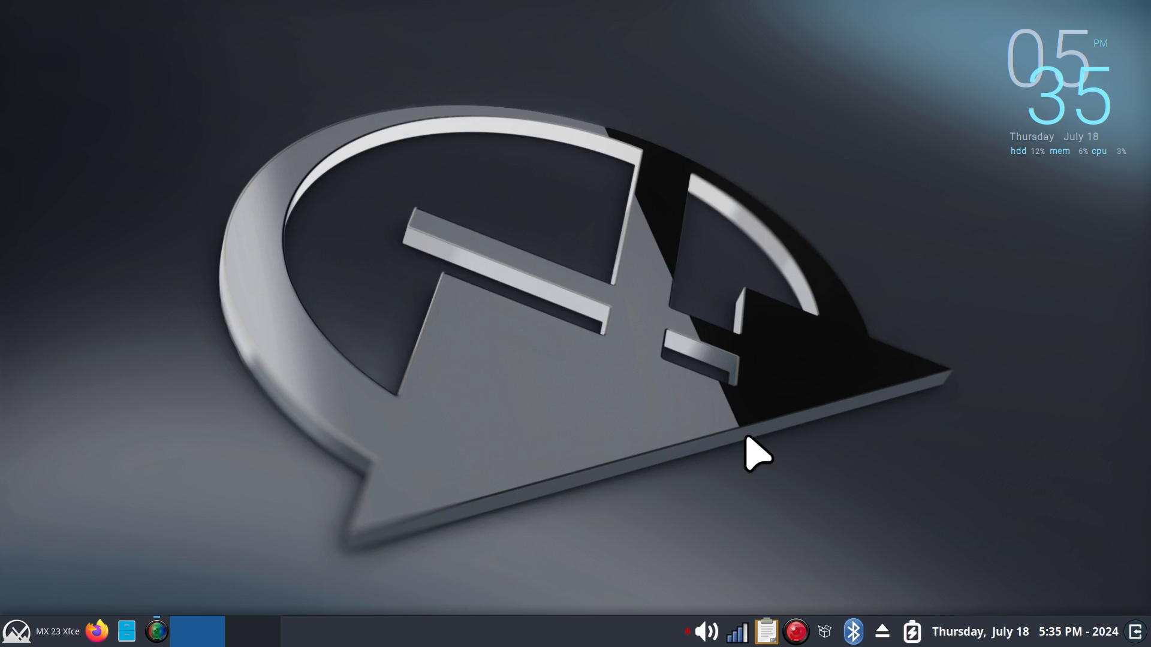
pyautogui.rightClick(1059, 631)
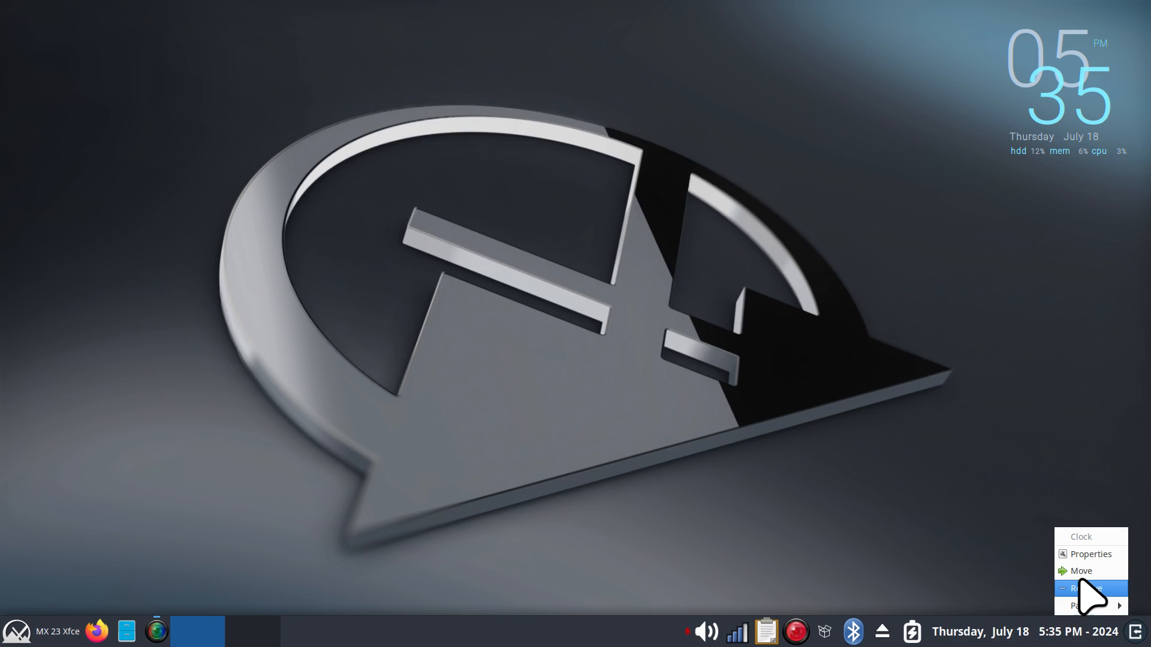
pyautogui.click(1089, 555)
pyautogui.moveTo(635, 423); pyautogui.dragTo(488, 420)
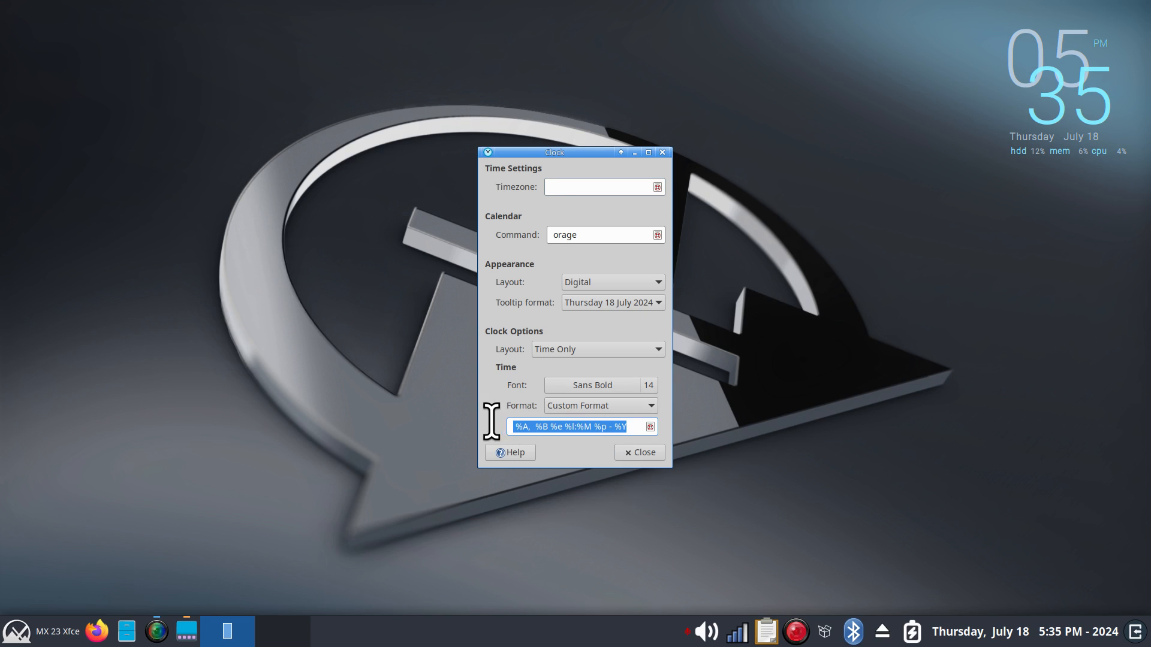
# Step: Open the clock's online help, look through the table of format symbols and close the browser
pyautogui.click(511, 453)
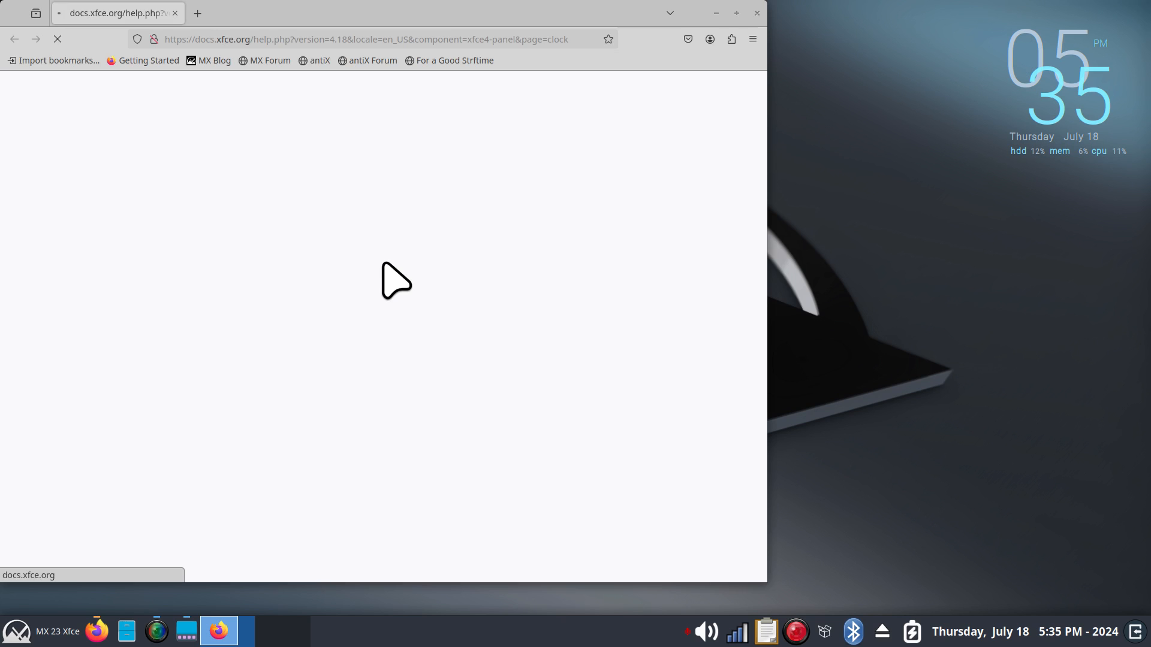
pyautogui.scroll(-15, 384, 264)
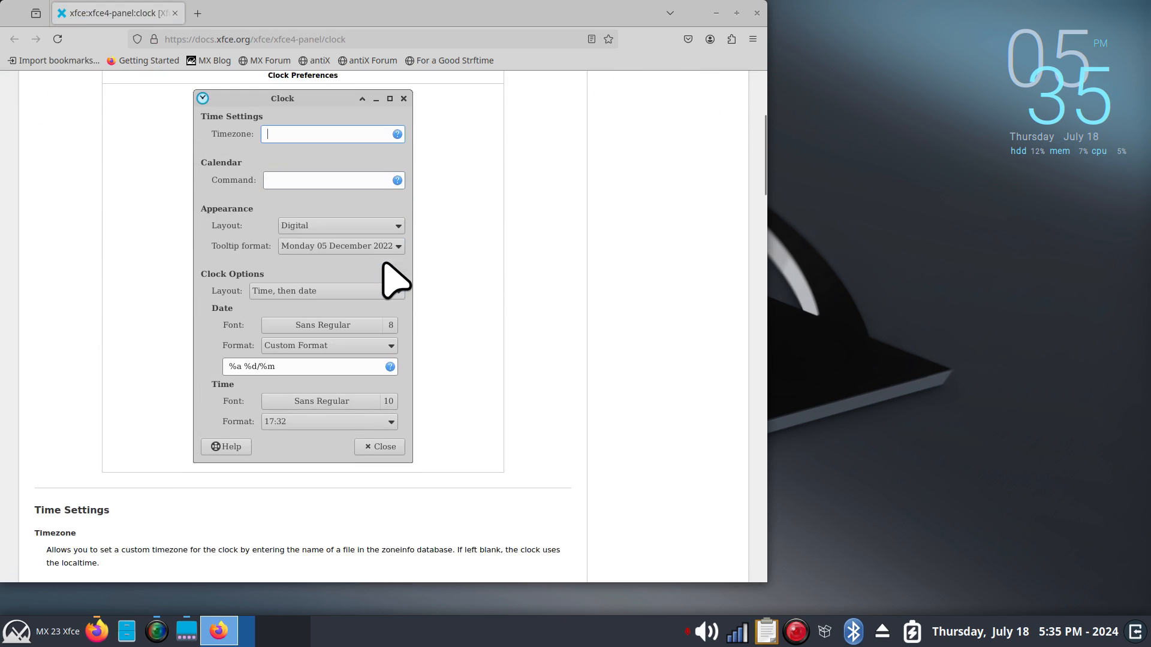
pyautogui.scroll(-12, 396, 281)
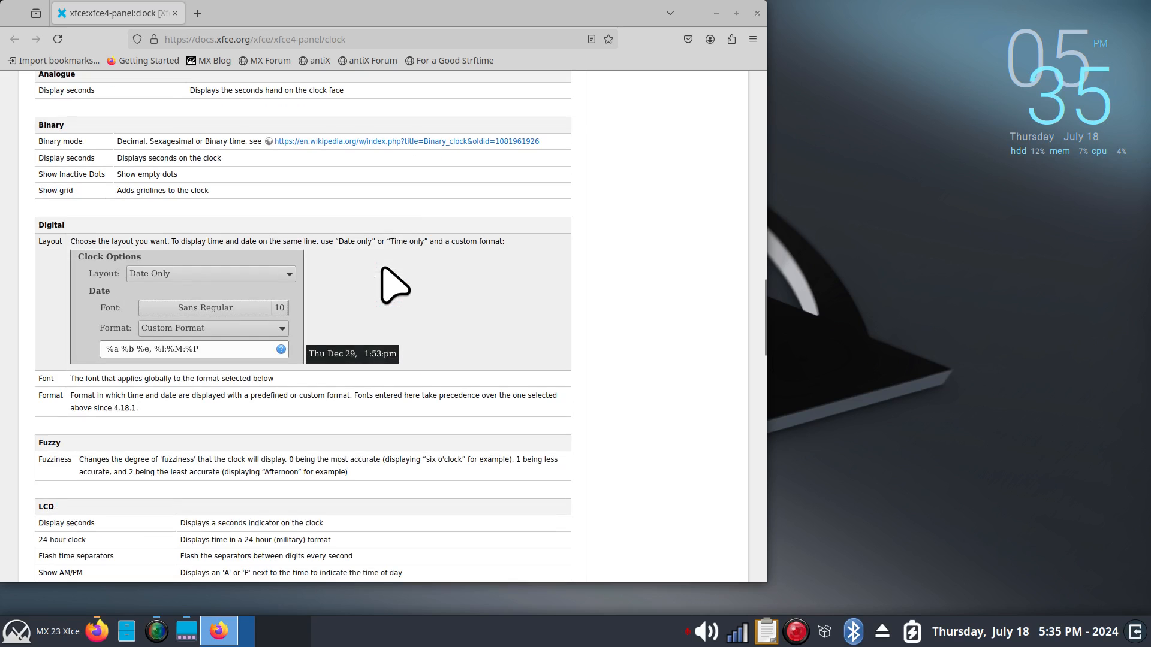
pyautogui.scroll(-3, 384, 271)
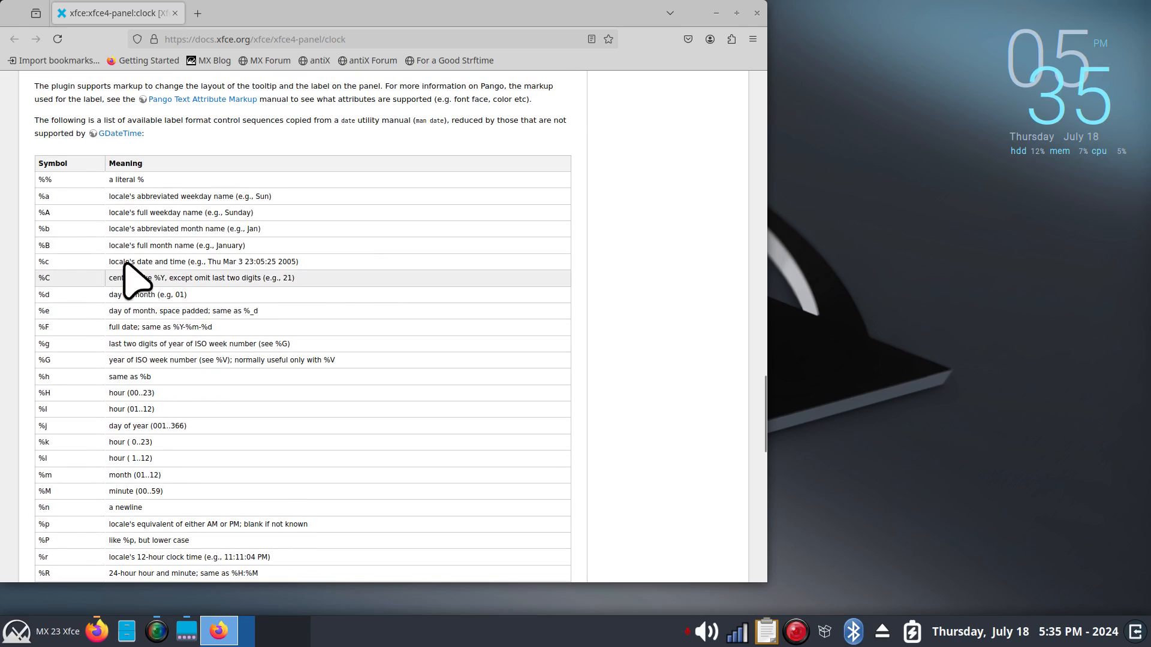
pyautogui.click(757, 12)
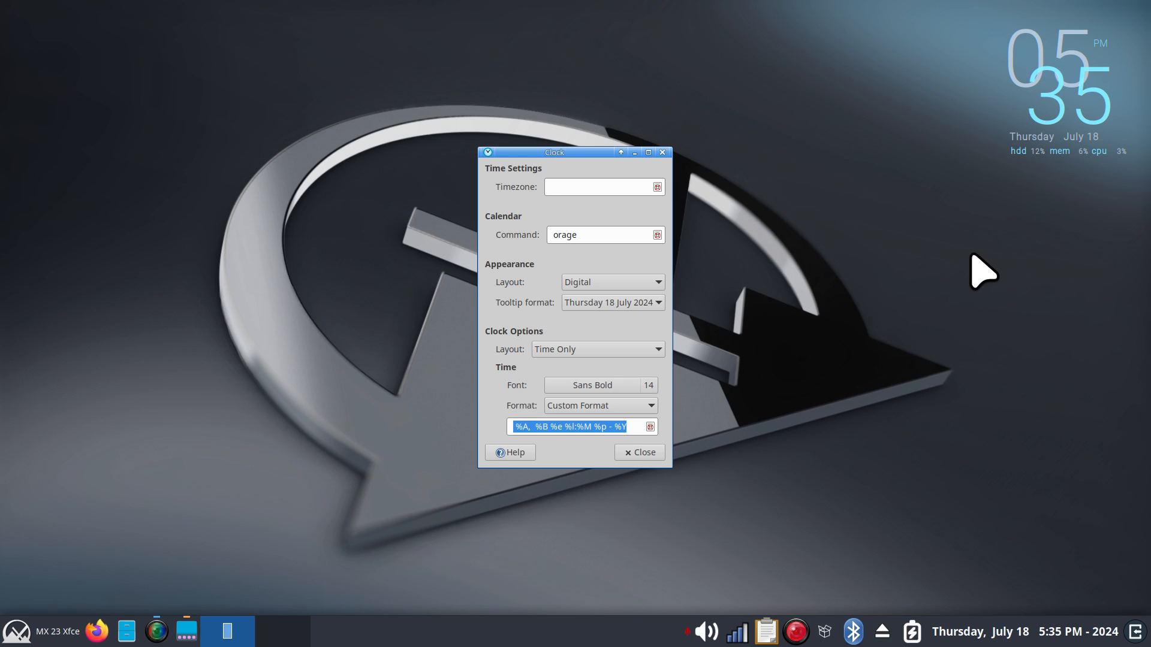
# Step: Move the Clock dialog aside, search the system settings for "time" and "date", and clear the search
pyautogui.moveTo(578, 154); pyautogui.dragTo(979, 216)
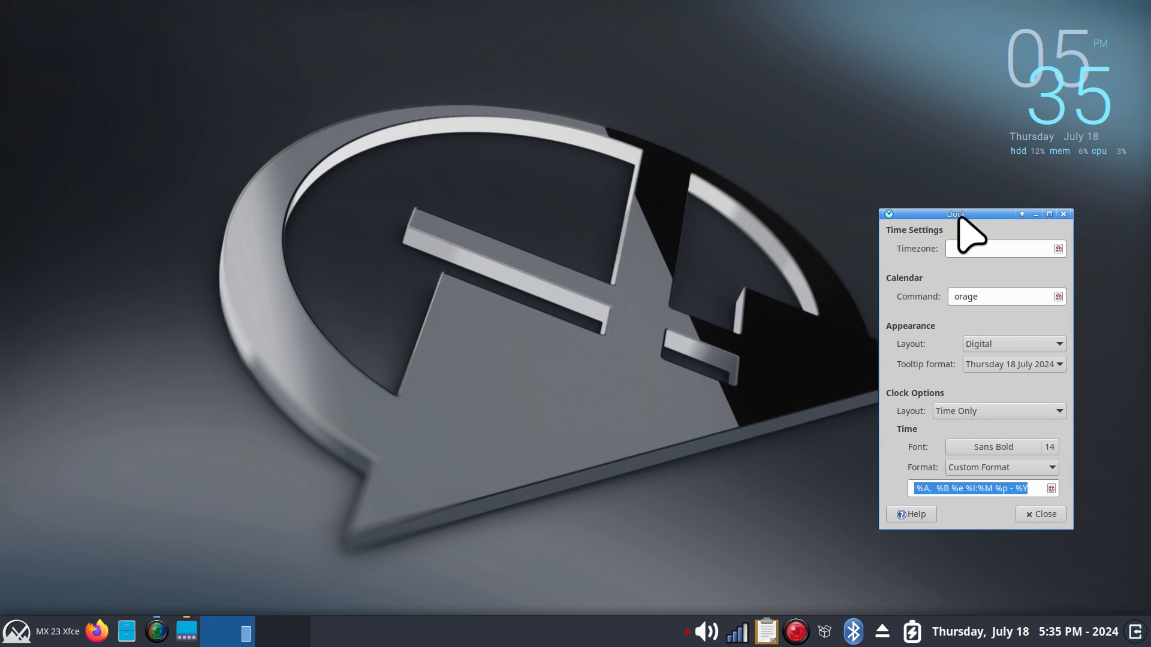
pyautogui.click(17, 631)
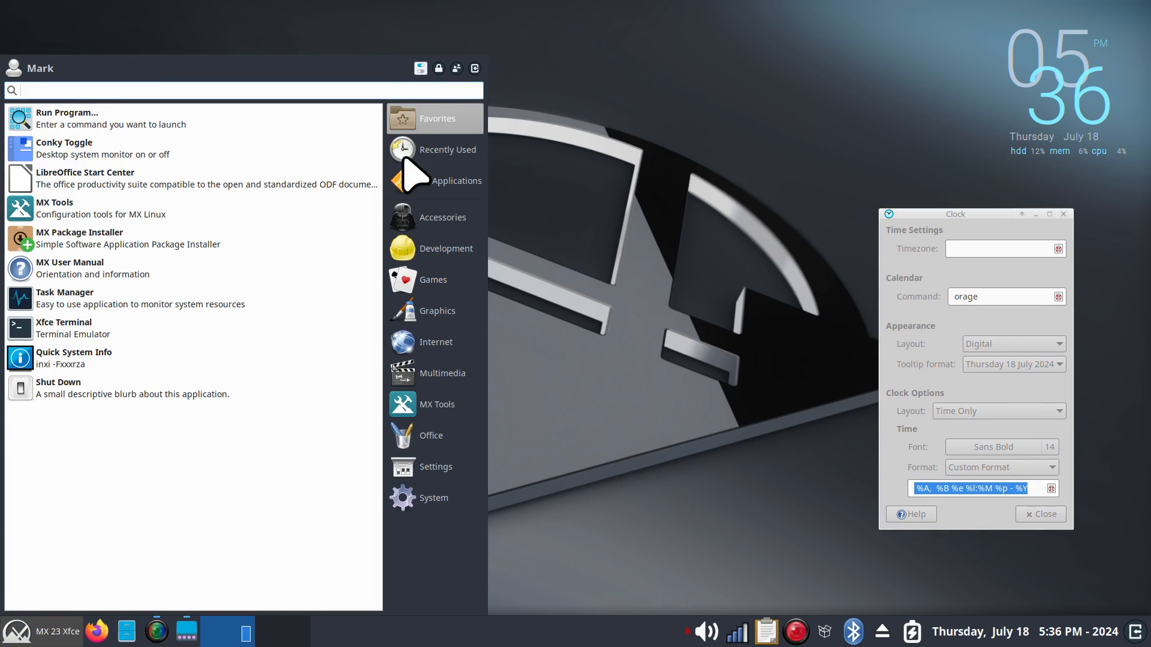
pyautogui.click(420, 68)
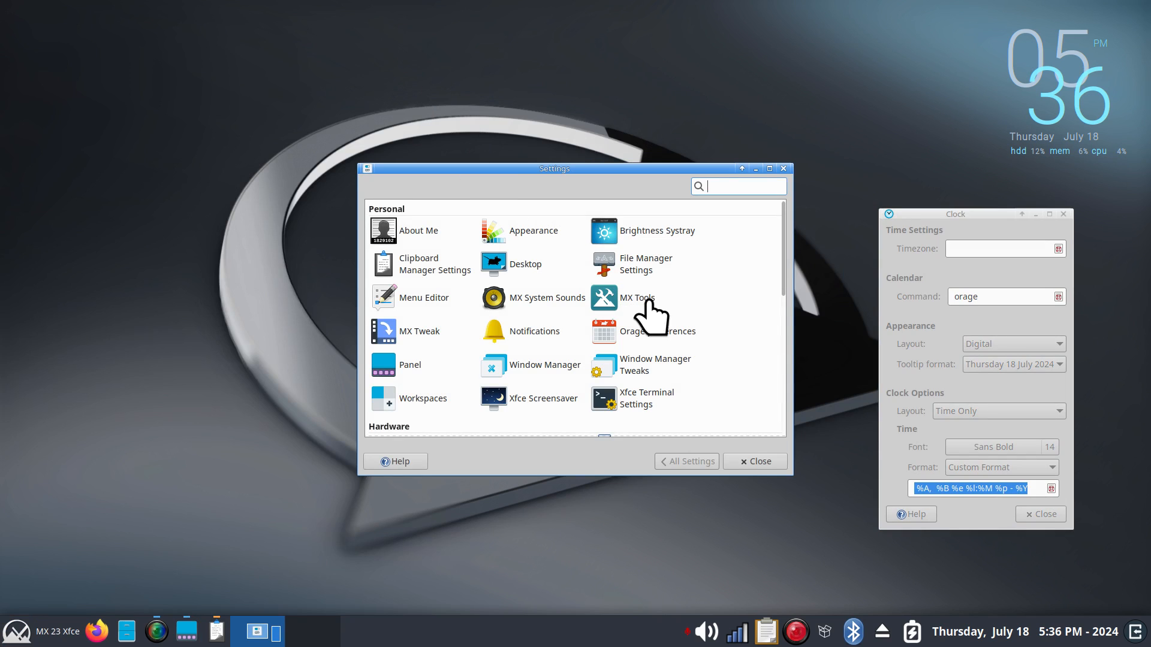
pyautogui.write('t')
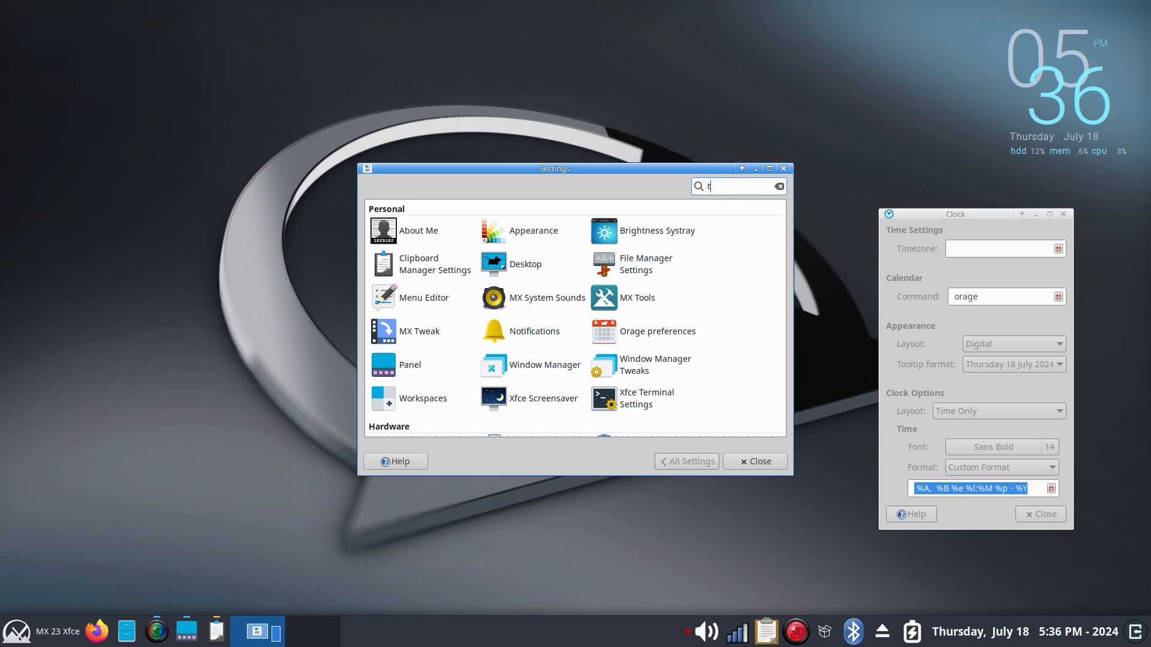
pyautogui.write('ime')
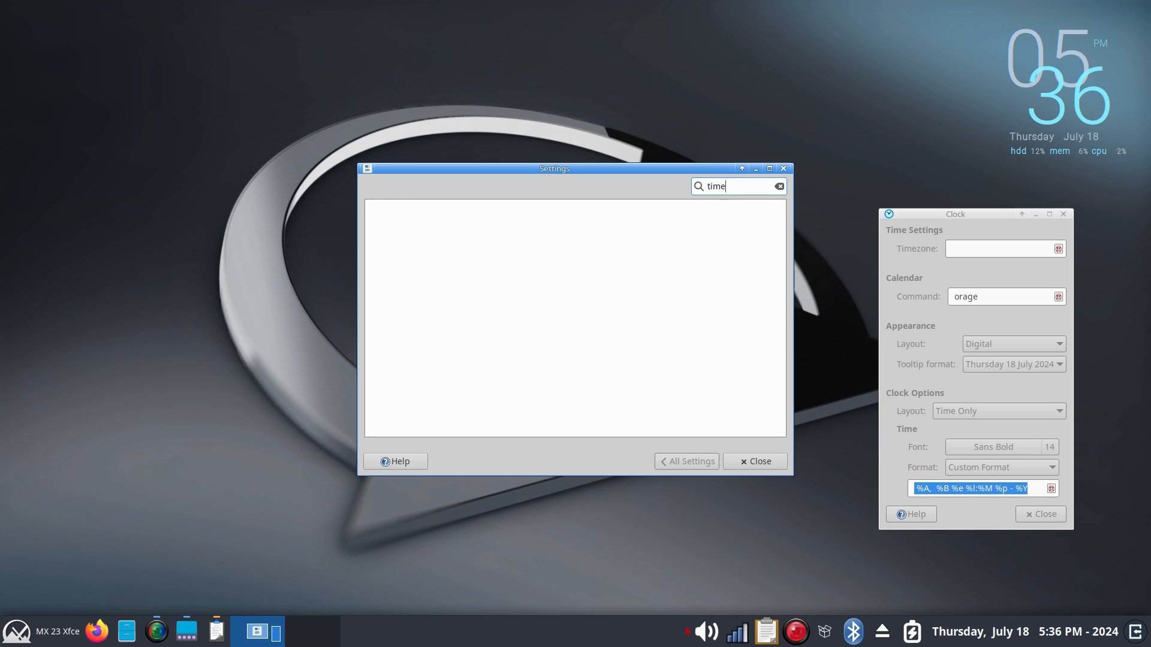
pyautogui.press('BackSpace')
pyautogui.press('BackSpace')
pyautogui.press('BackSpace')
pyautogui.write('date')
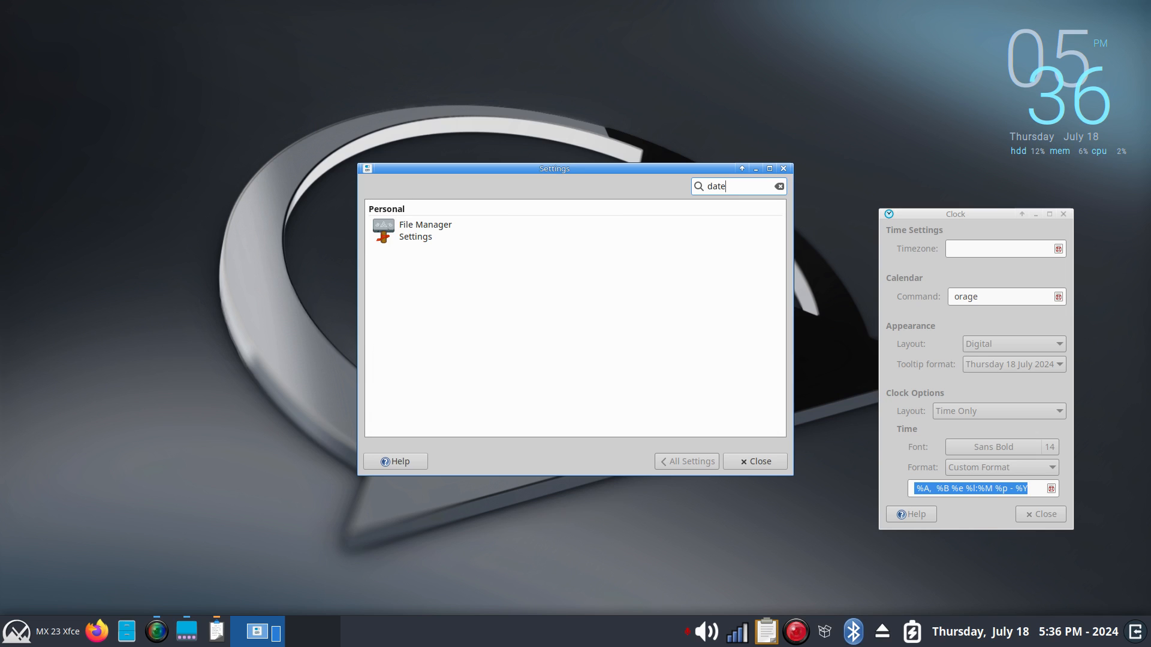
pyautogui.click(780, 186)
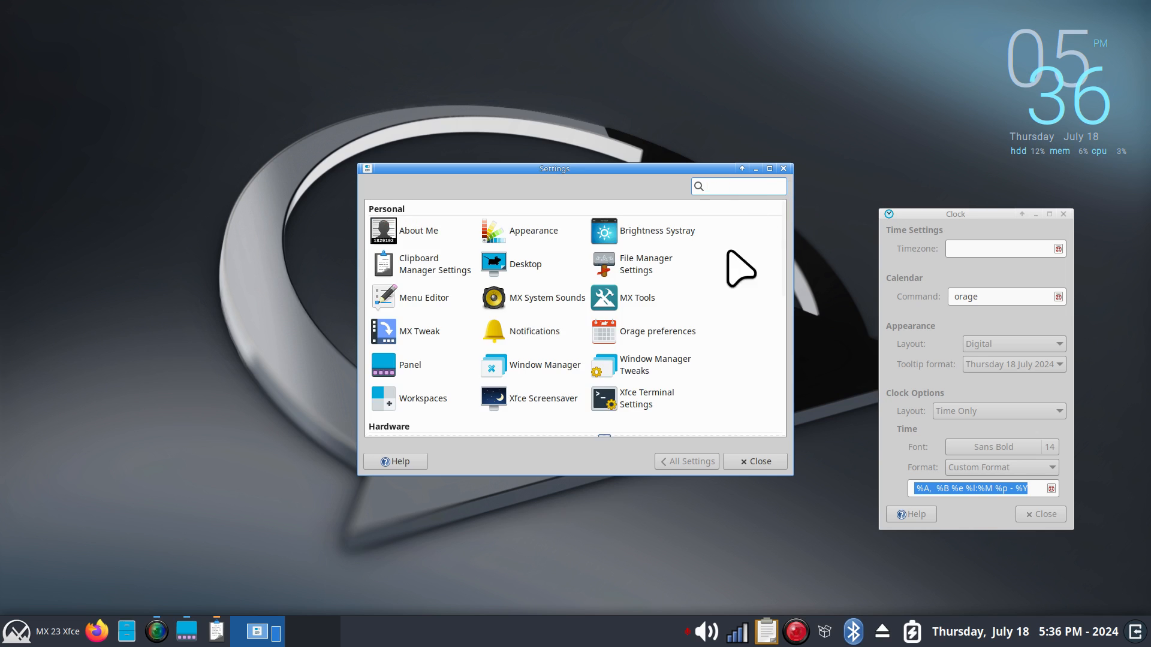
# Step: View the Date & Time tool from MX Tools, and close it along with the Settings window
pyautogui.click(630, 303)
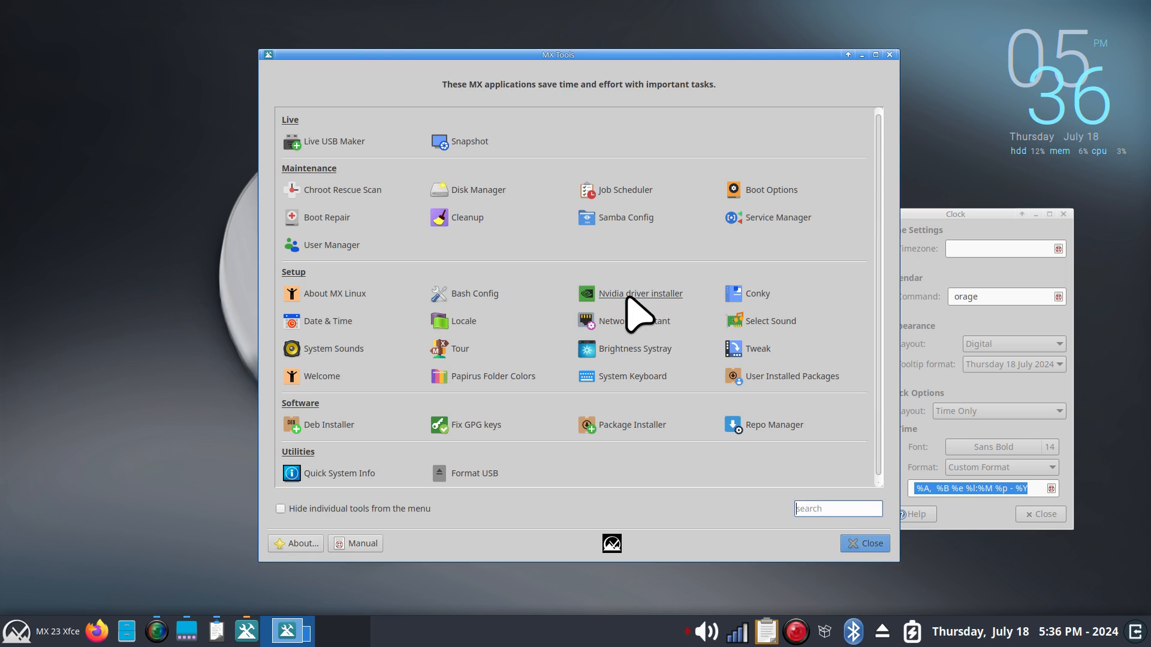
pyautogui.click(323, 322)
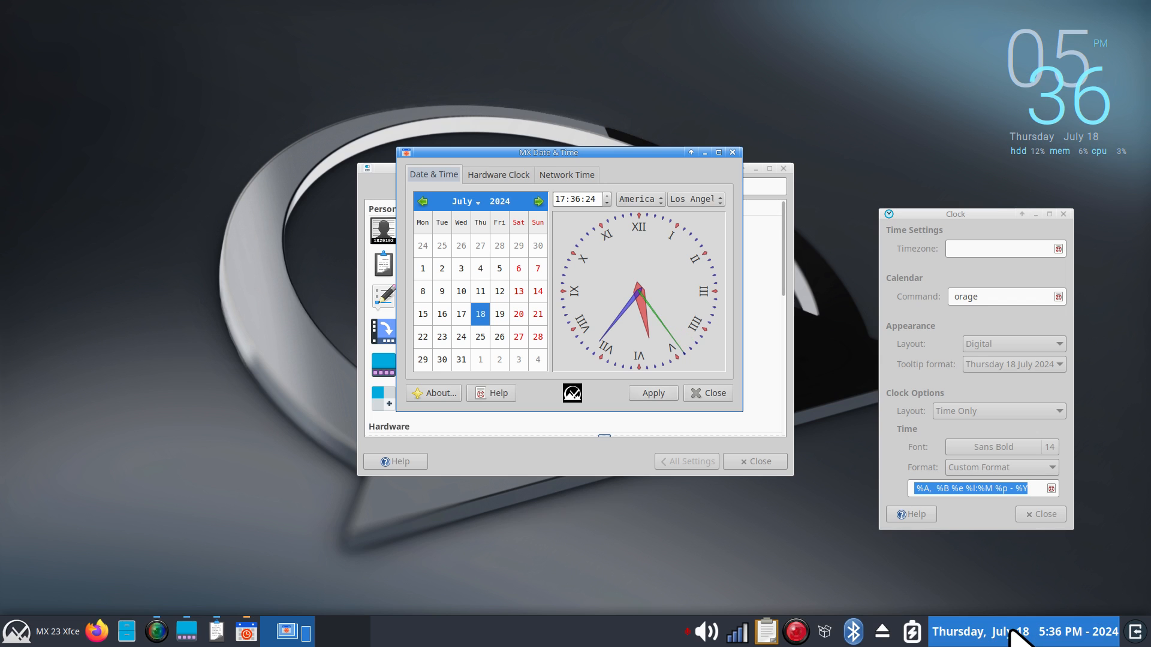
pyautogui.click(734, 153)
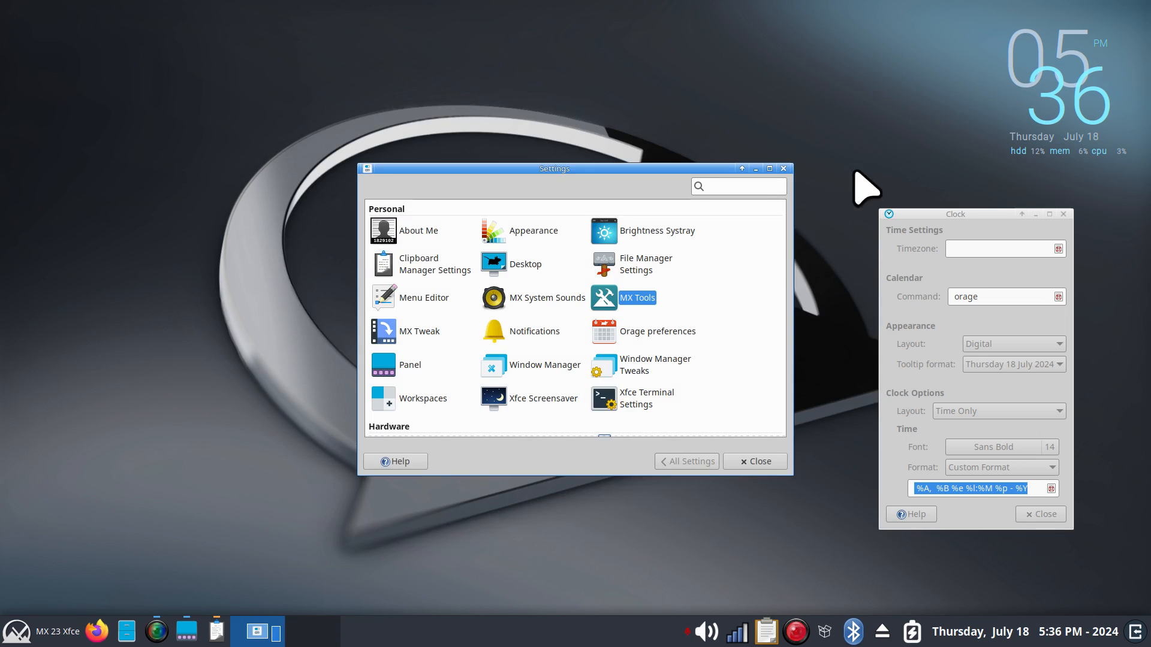
pyautogui.click(783, 168)
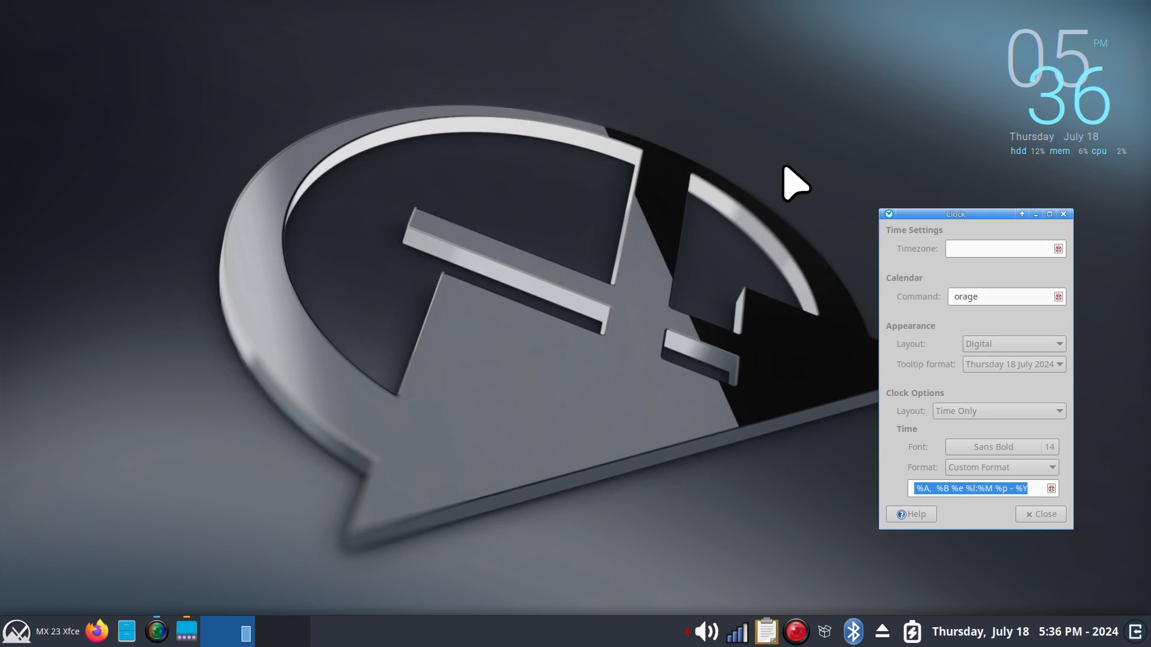
# Step: Try the Analog and Binary layouts for the panel clock and restore the Digital layout
pyautogui.moveTo(917, 217); pyautogui.dragTo(870, 209)
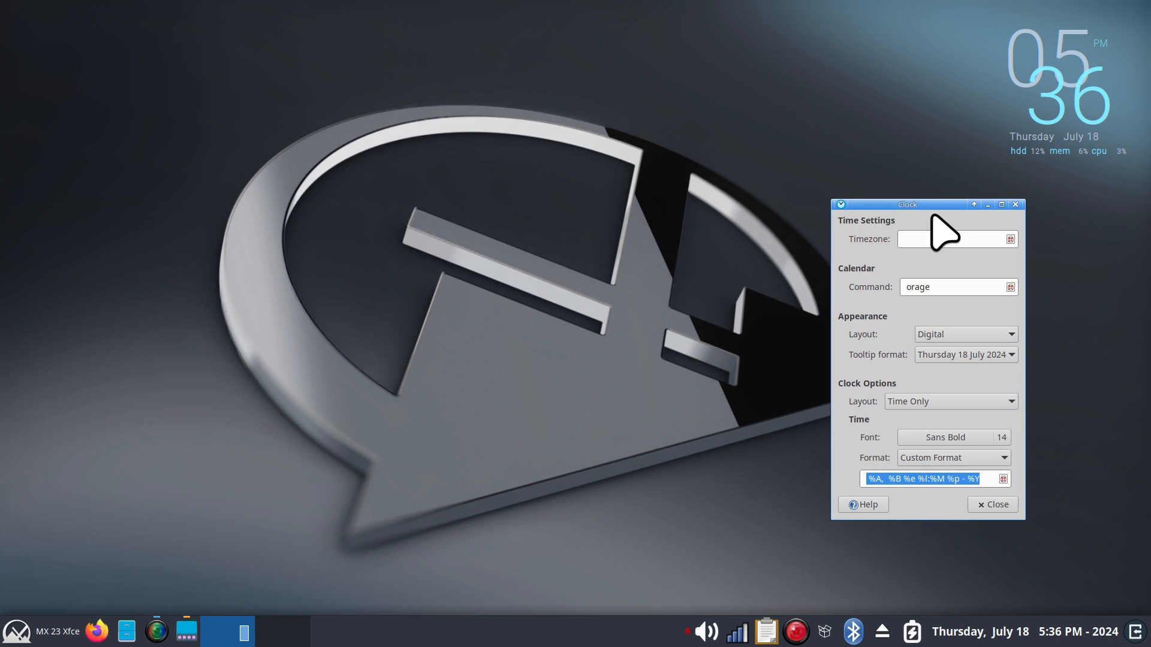
pyautogui.click(964, 334)
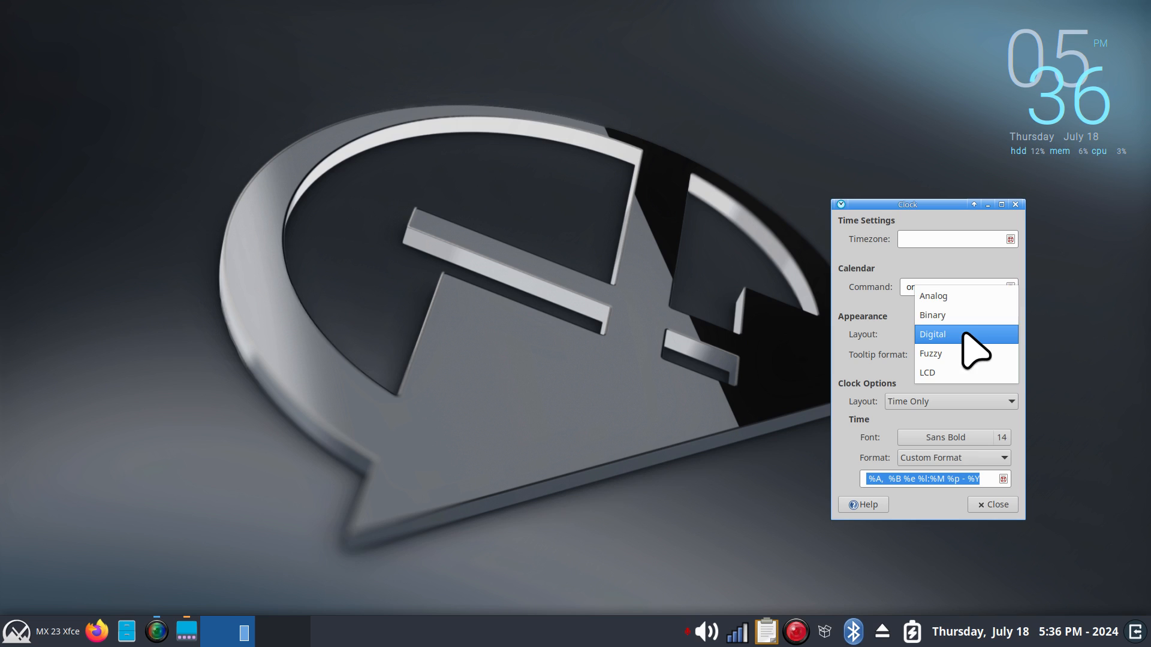
pyautogui.click(965, 296)
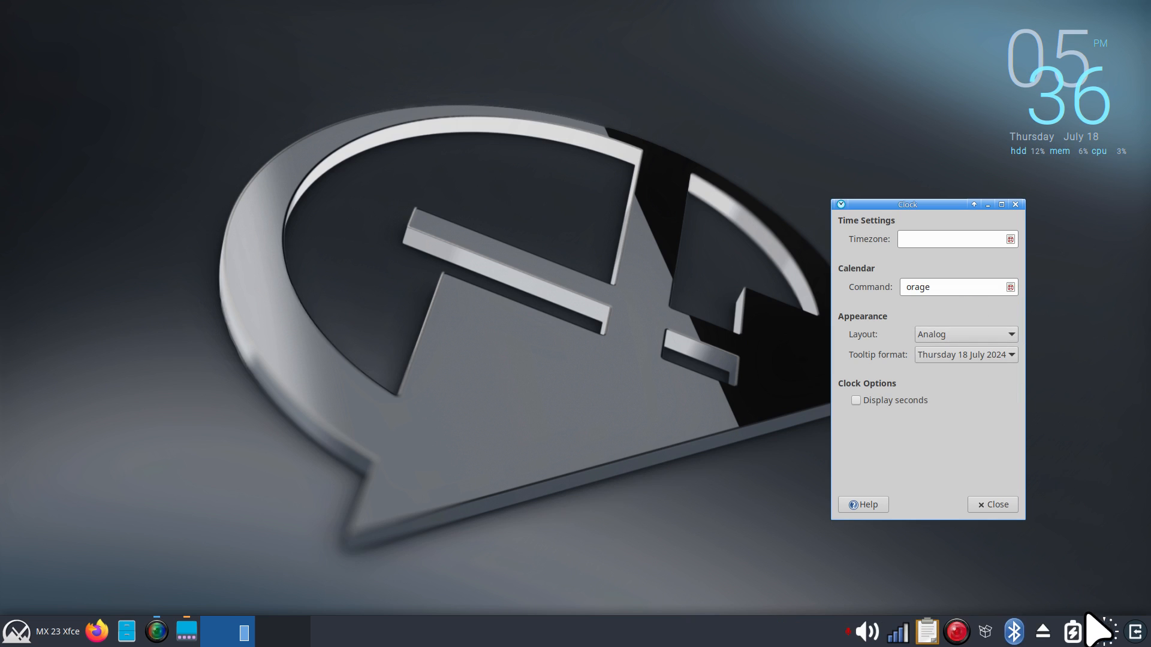
pyautogui.click(959, 334)
pyautogui.click(962, 355)
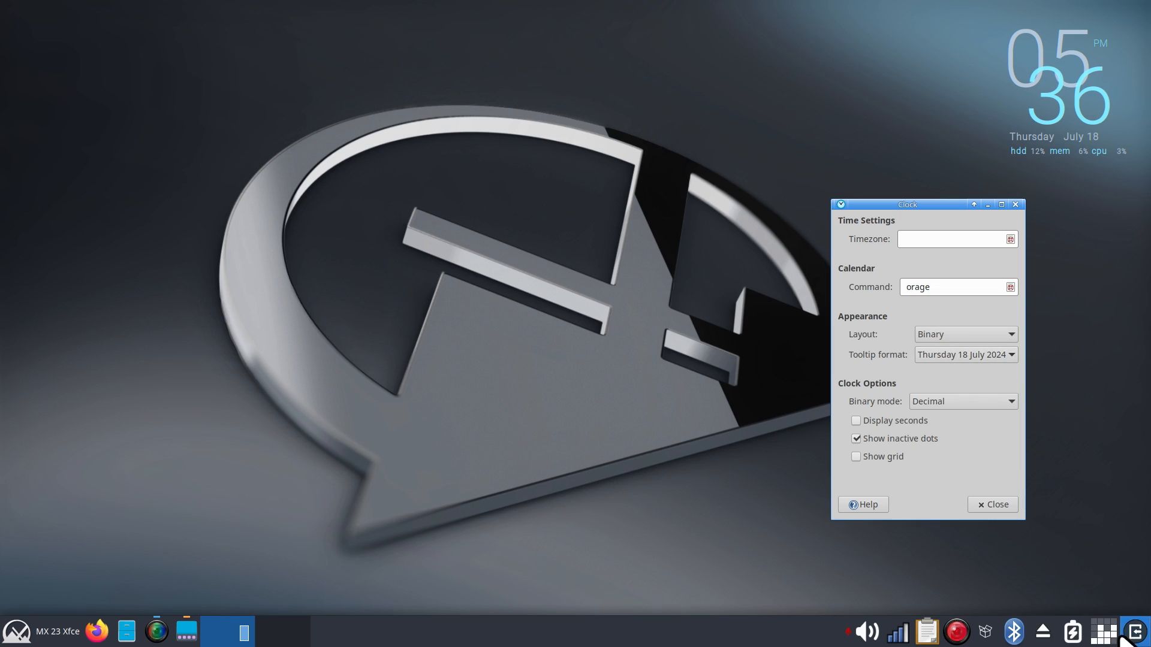
pyautogui.click(944, 336)
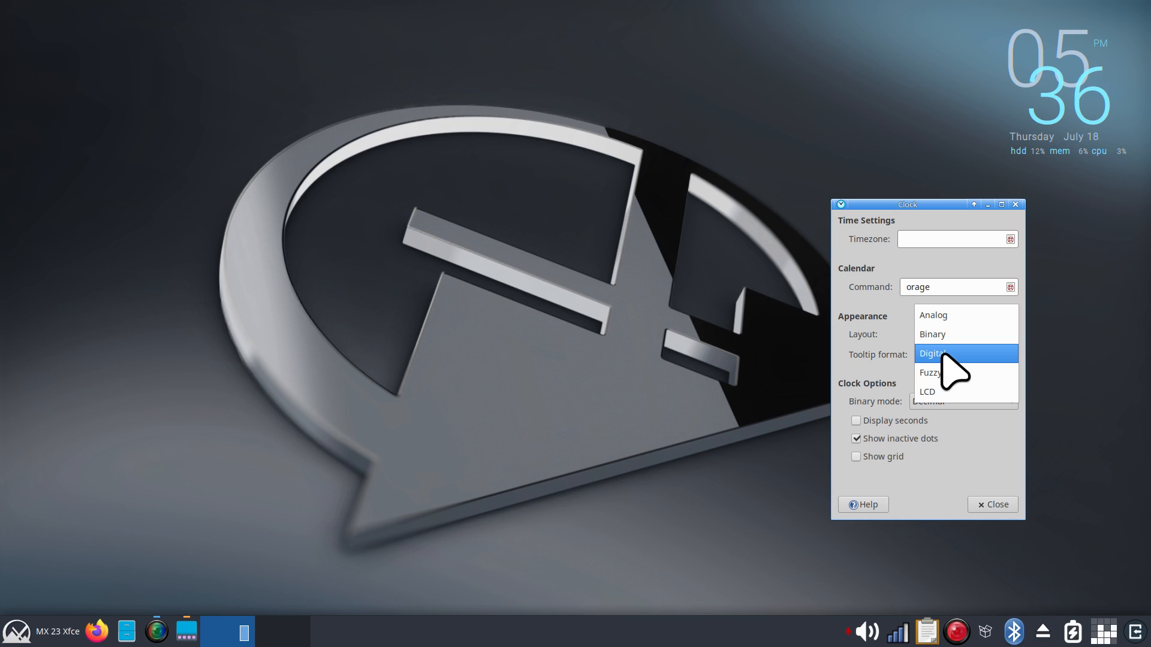
pyautogui.click(943, 354)
# Step: Try the Fuzzy and LCD clock layouts and switch back to Digital
pyautogui.click(954, 336)
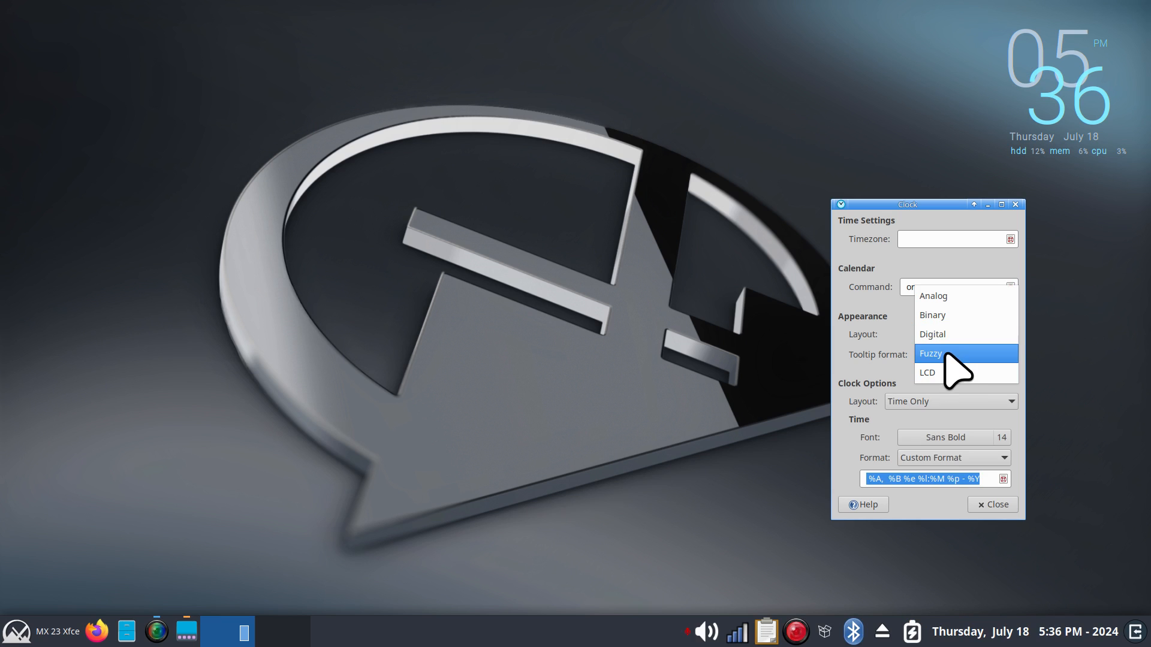
pyautogui.click(946, 355)
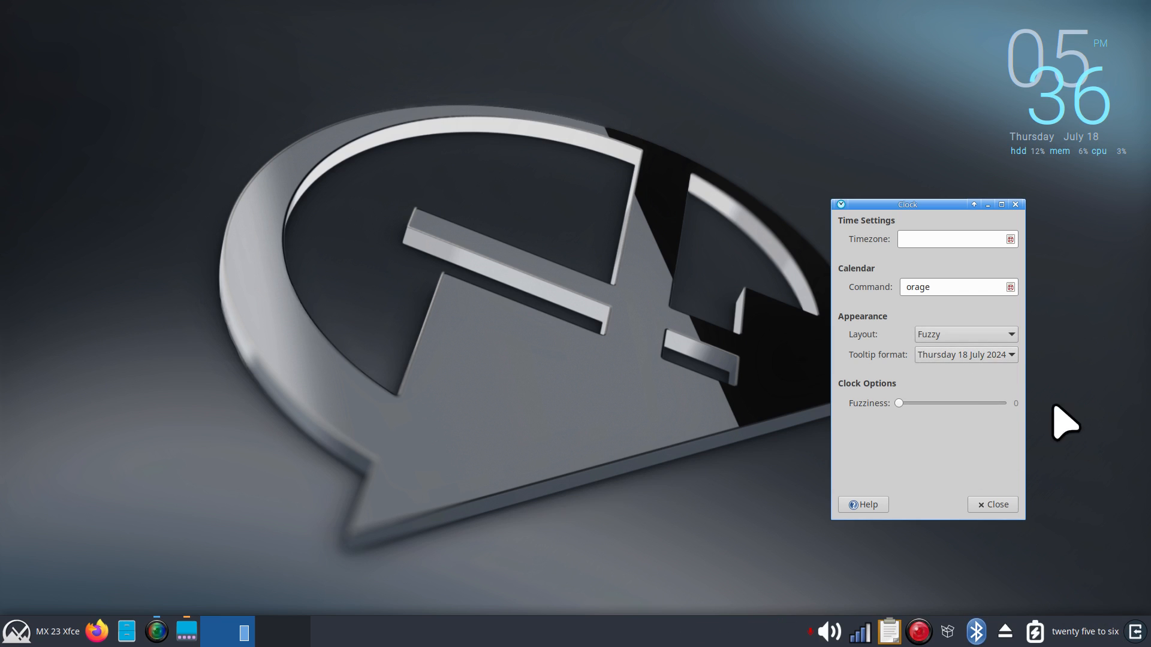
pyautogui.click(940, 337)
pyautogui.click(941, 353)
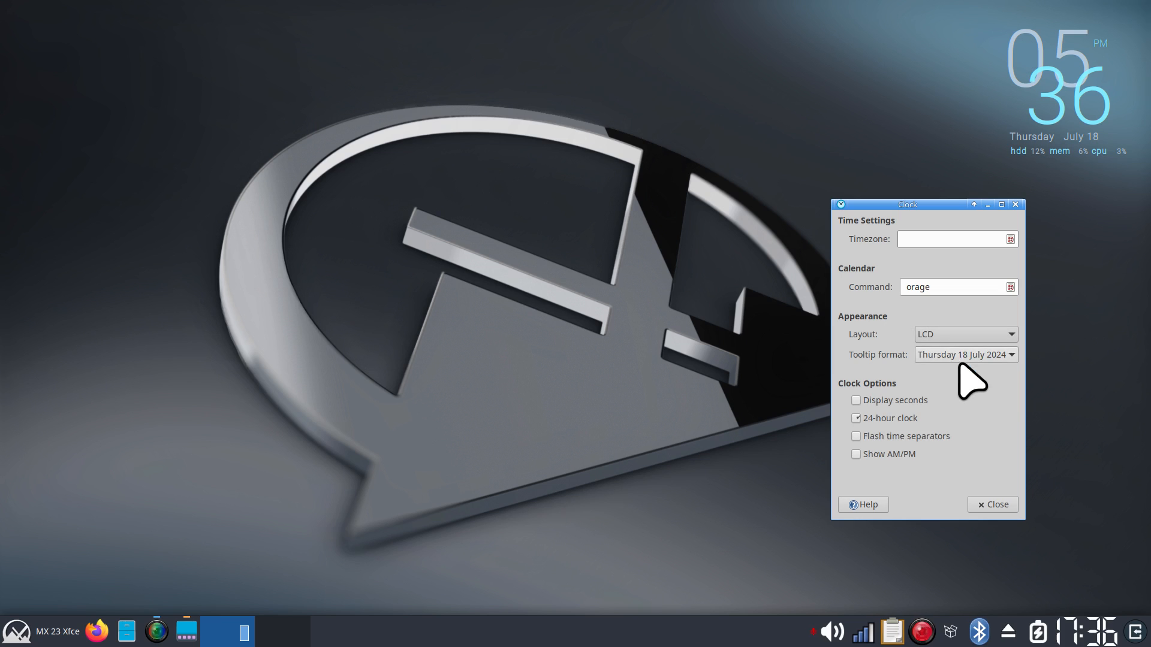
pyautogui.click(961, 333)
pyautogui.click(968, 292)
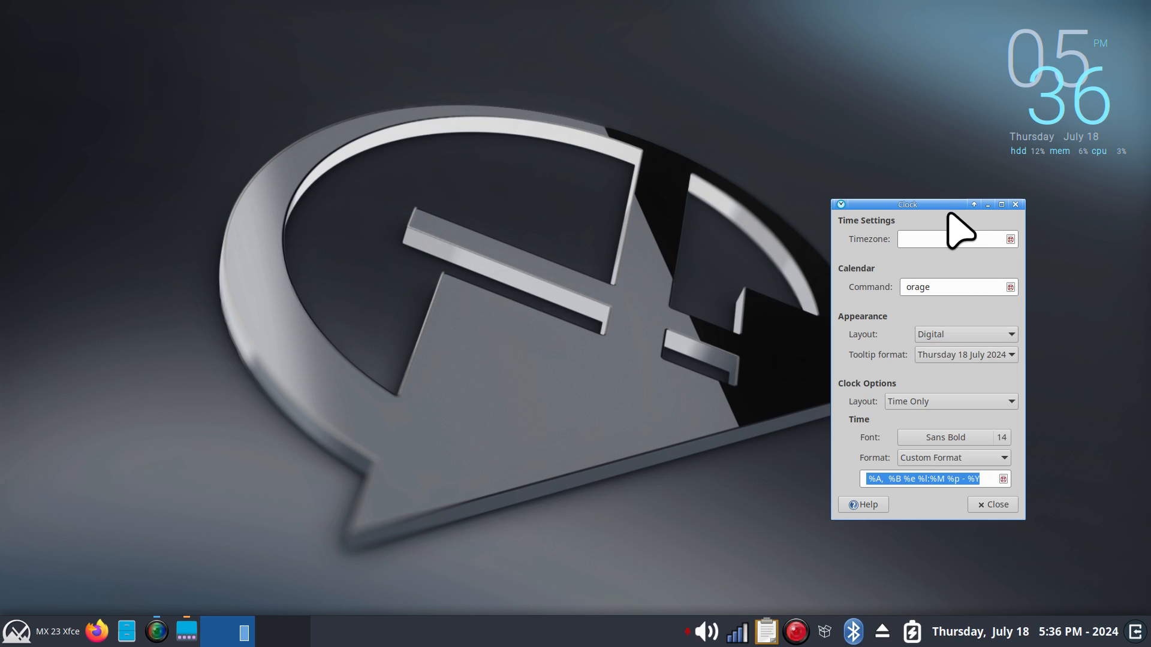
# Step: Remove the AM/PM and year codes from the end of the custom time format, leaving %A, %B %e %l:%M
pyautogui.moveTo(916, 204); pyautogui.dragTo(658, 146)
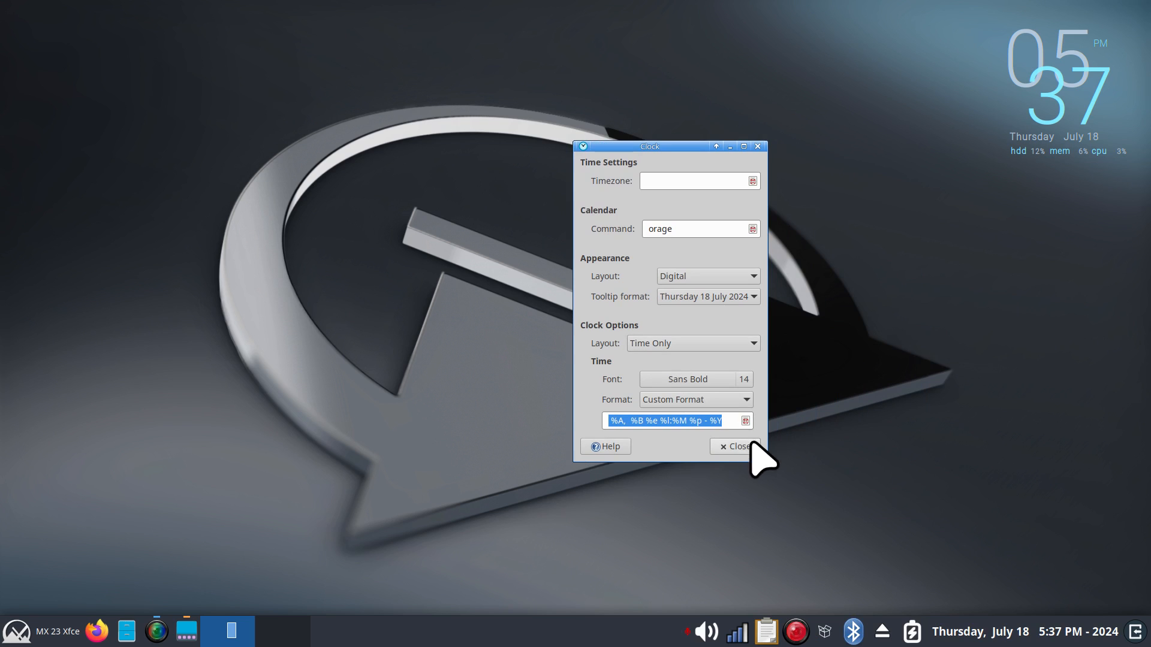
pyautogui.click(727, 422)
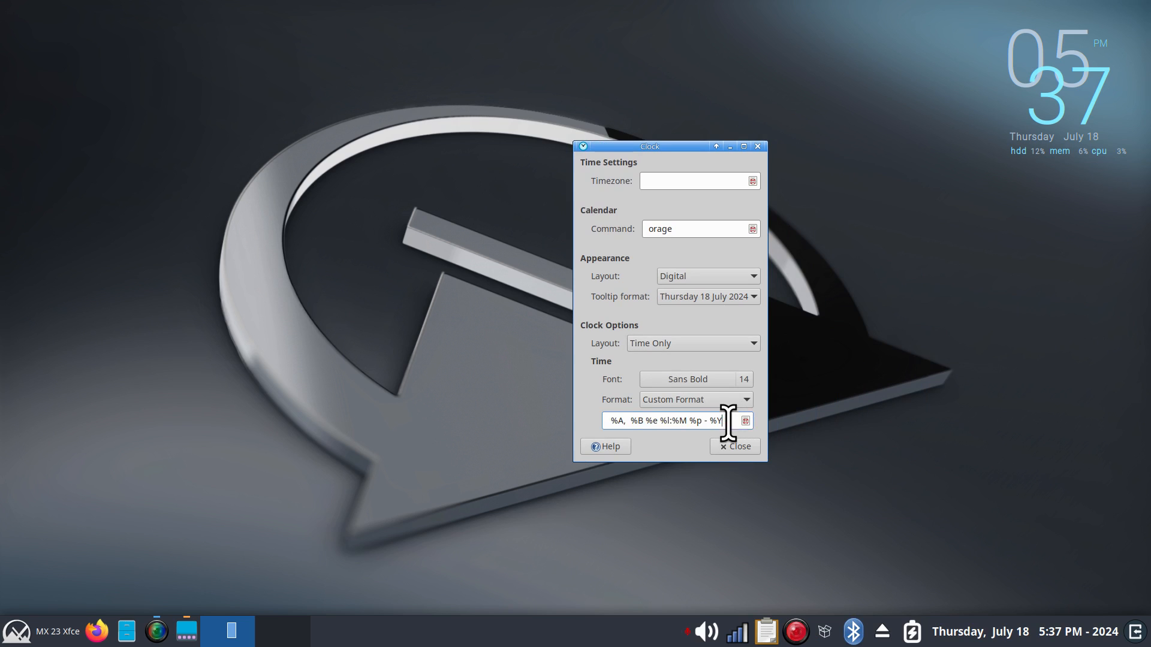
pyautogui.press('BackSpace')
pyautogui.press('BackSpace')
pyautogui.press('BackSpace')
pyautogui.press('BackSpace')
pyautogui.press('BackSpace')
pyautogui.press('BackSpace')
pyautogui.press('BackSpace')
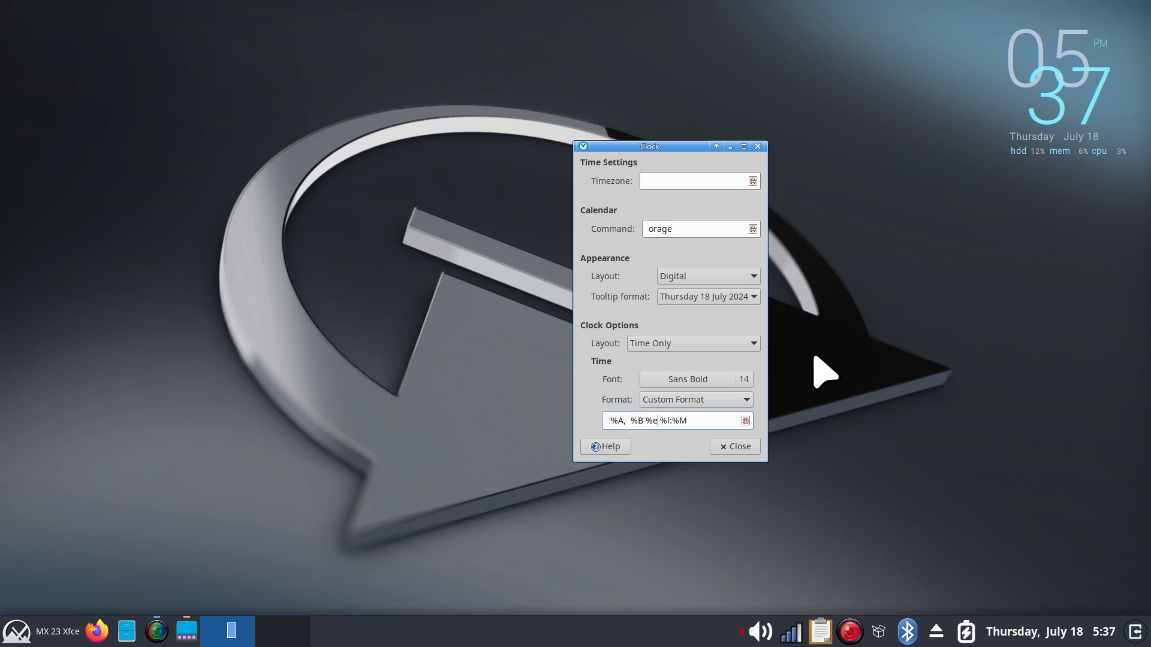
# Step: Remove the weekday, month and day codes from the custom time format, leaving only %l:%M
pyautogui.press('BackSpace')
pyautogui.press('BackSpace')
pyautogui.press('BackSpace')
pyautogui.press('BackSpace')
pyautogui.press('BackSpace')
pyautogui.press('BackSpace')
pyautogui.press('BackSpace')
pyautogui.press('BackSpace')
pyautogui.press('BackSpace')
pyautogui.press('BackSpace')
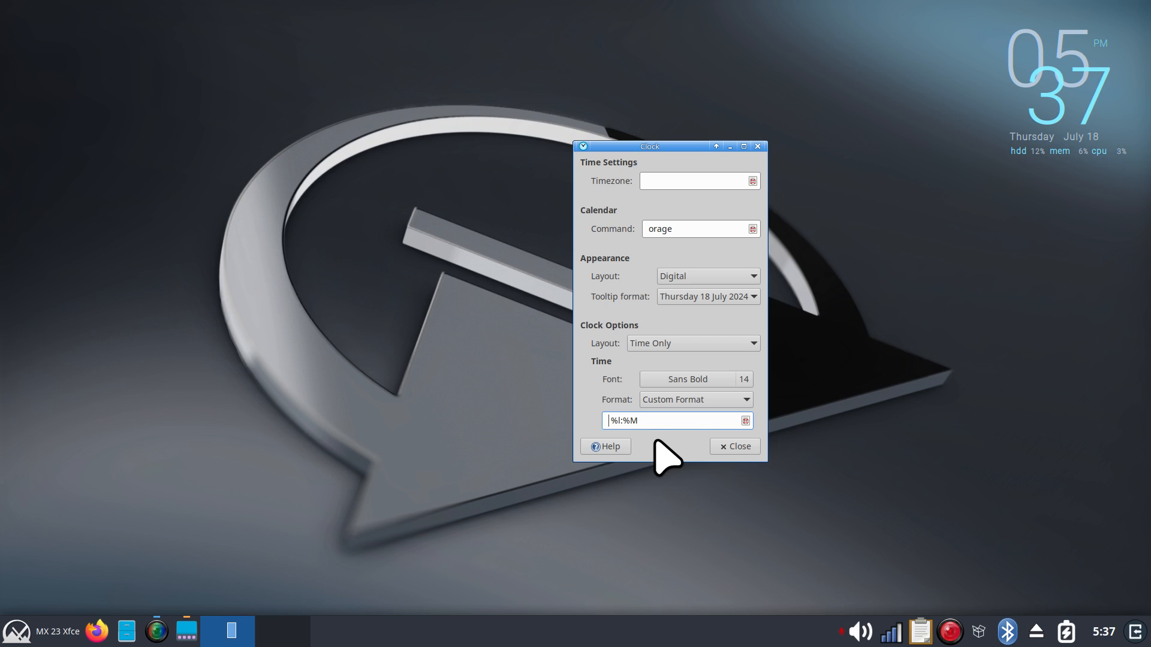
# Step: Set the font size of the clock's time to 8, keeping Sans Bold
pyautogui.click(746, 382)
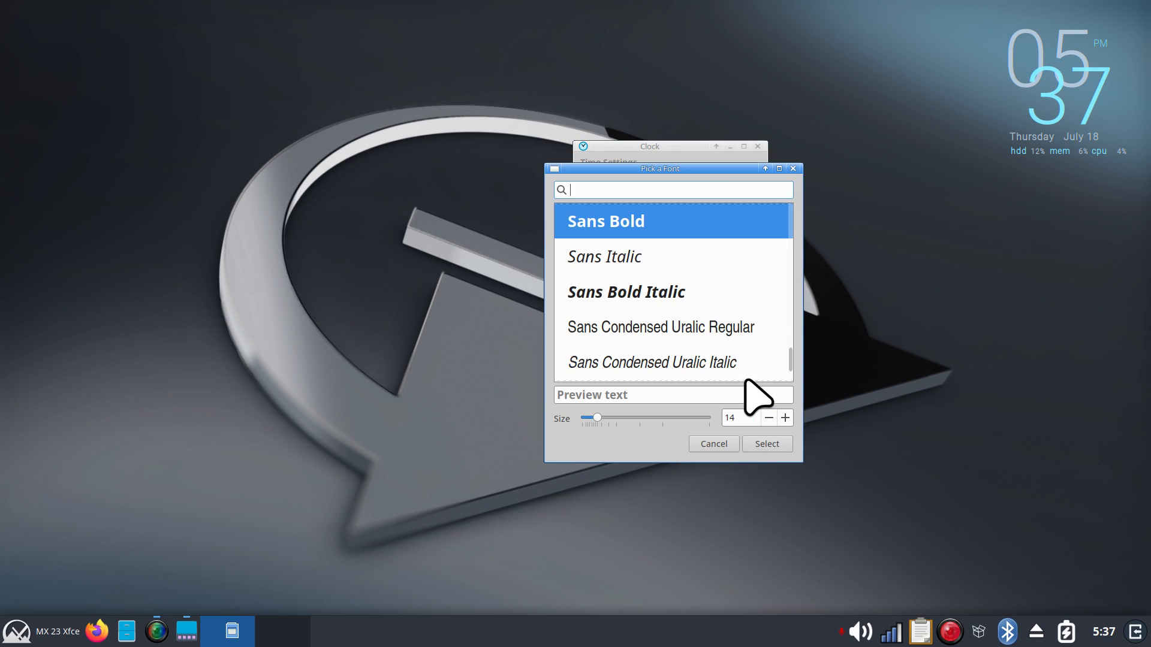
pyautogui.click(768, 418)
pyautogui.click(768, 418)
pyautogui.click(768, 418)
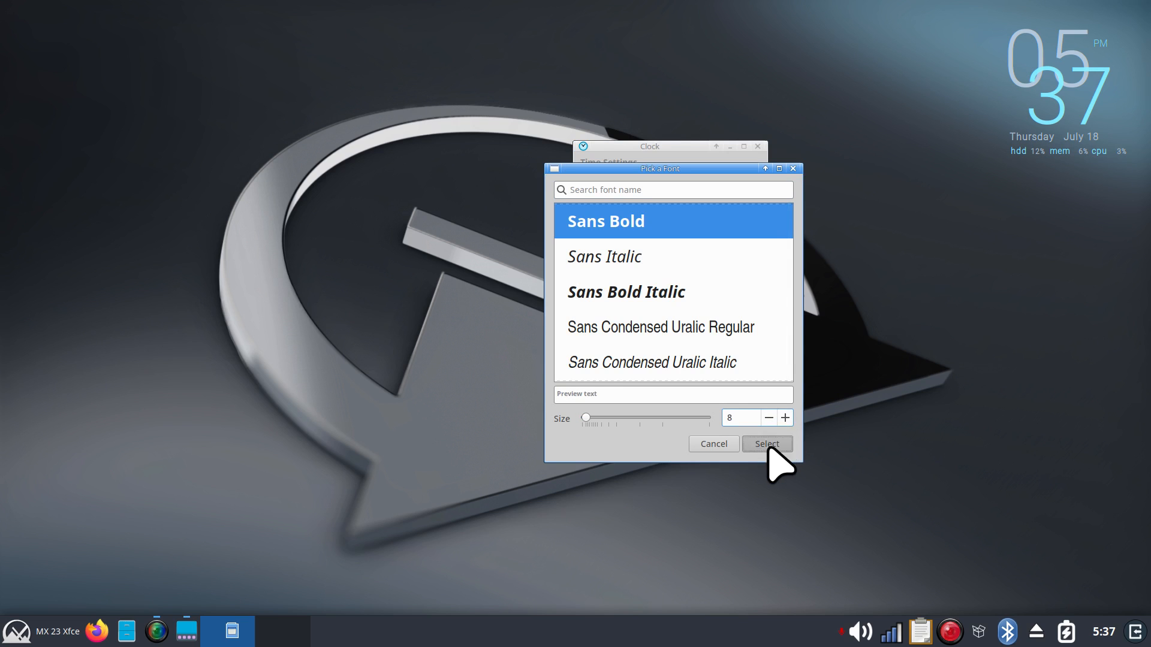
pyautogui.click(768, 444)
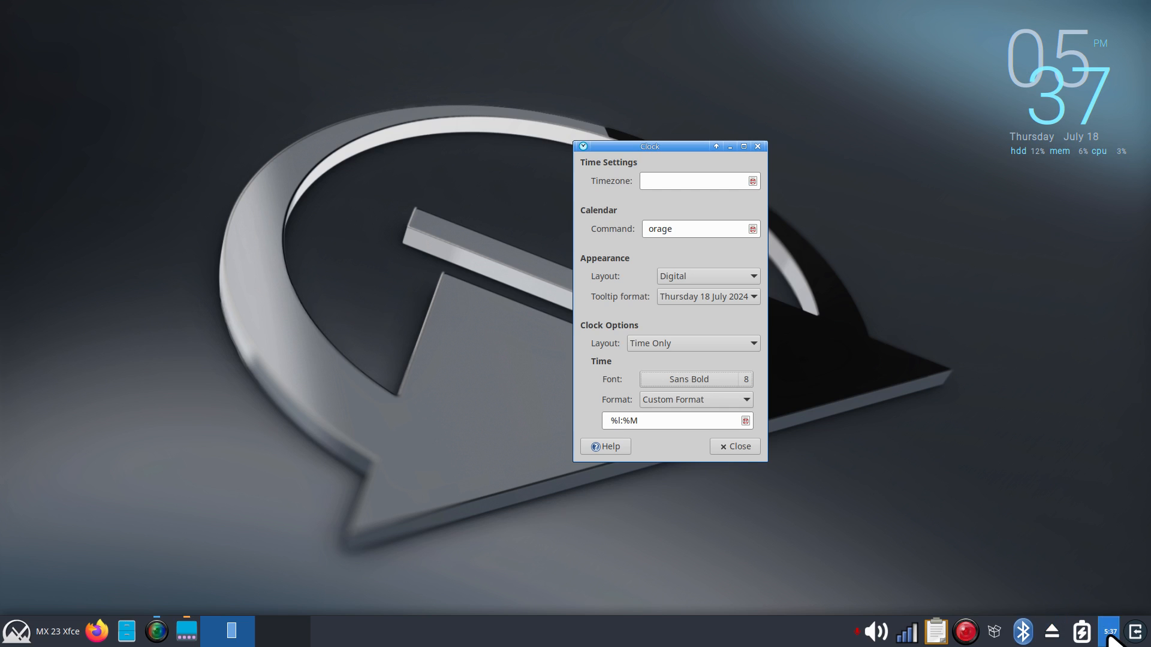
# Step: Restore the time font size to 14
pyautogui.click(752, 380)
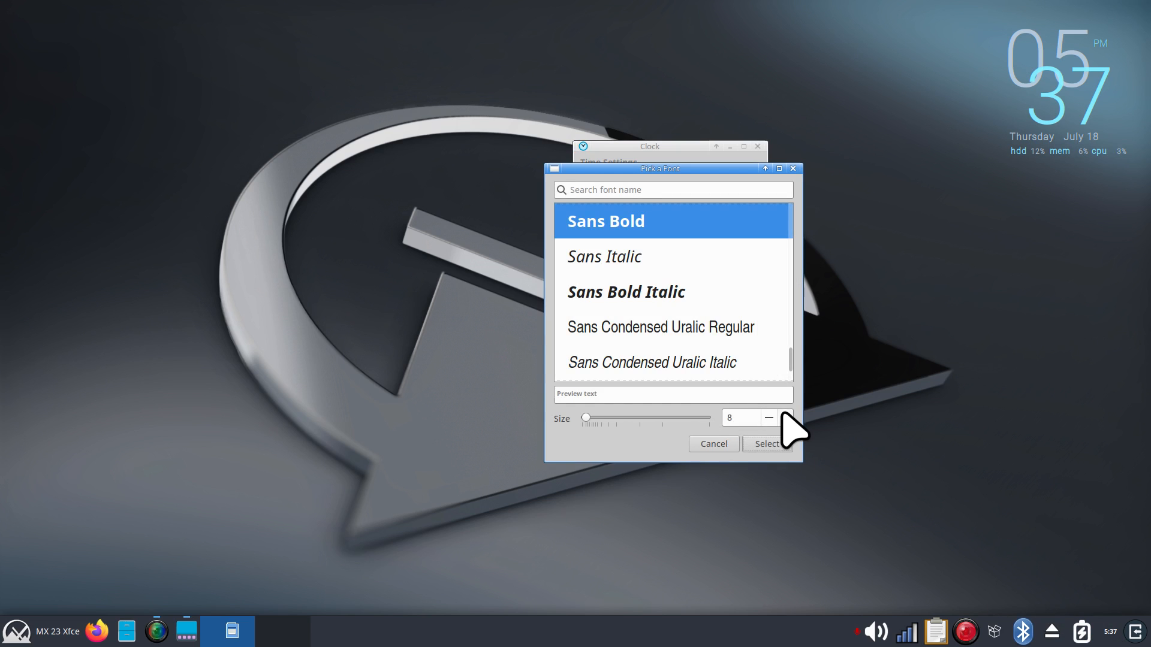
pyautogui.click(785, 417)
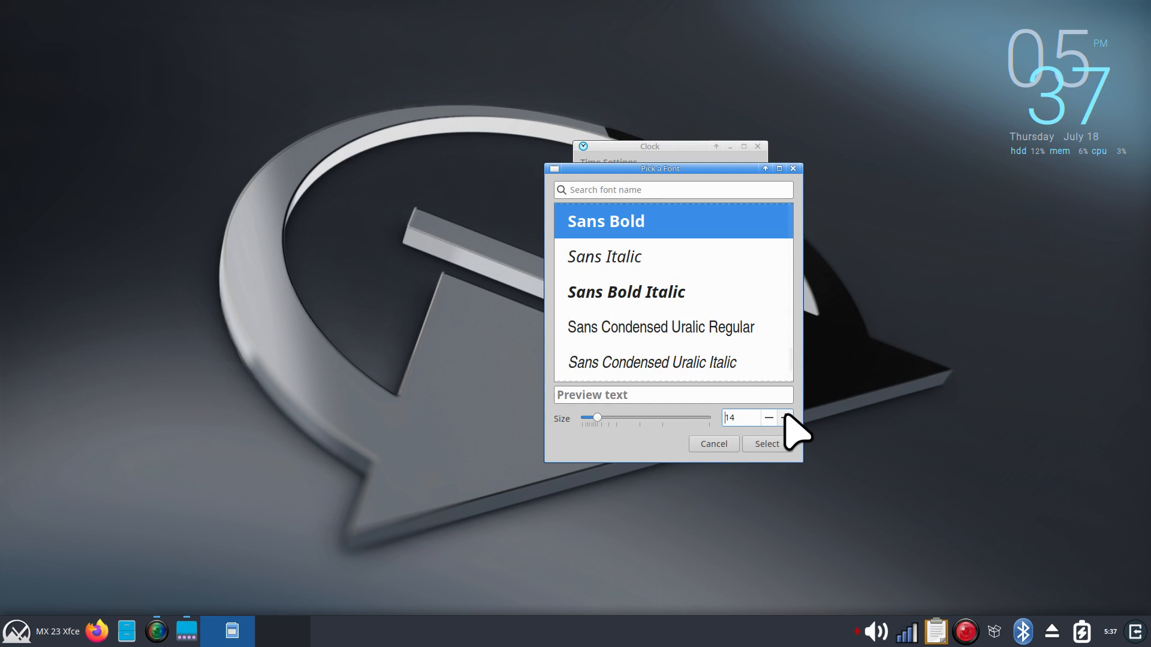
pyautogui.click(766, 444)
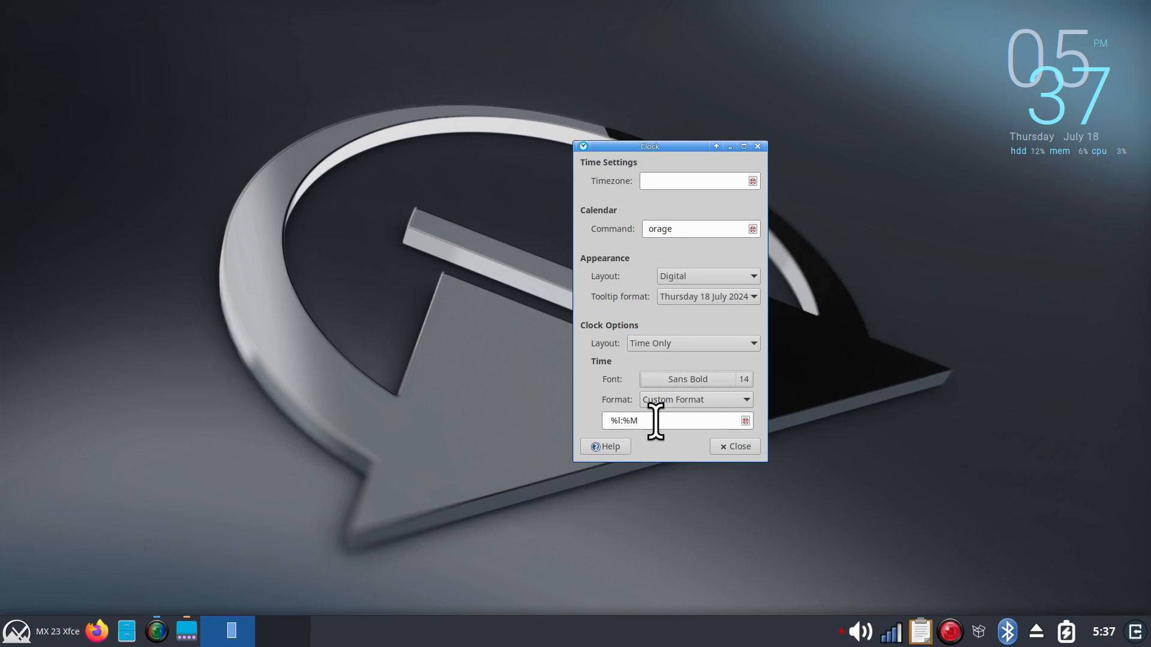
# Step: Try the clock option layouts Date, then time; Time, then date; and Date Only, and return to Time Only
pyautogui.moveTo(655, 419); pyautogui.dragTo(585, 419)
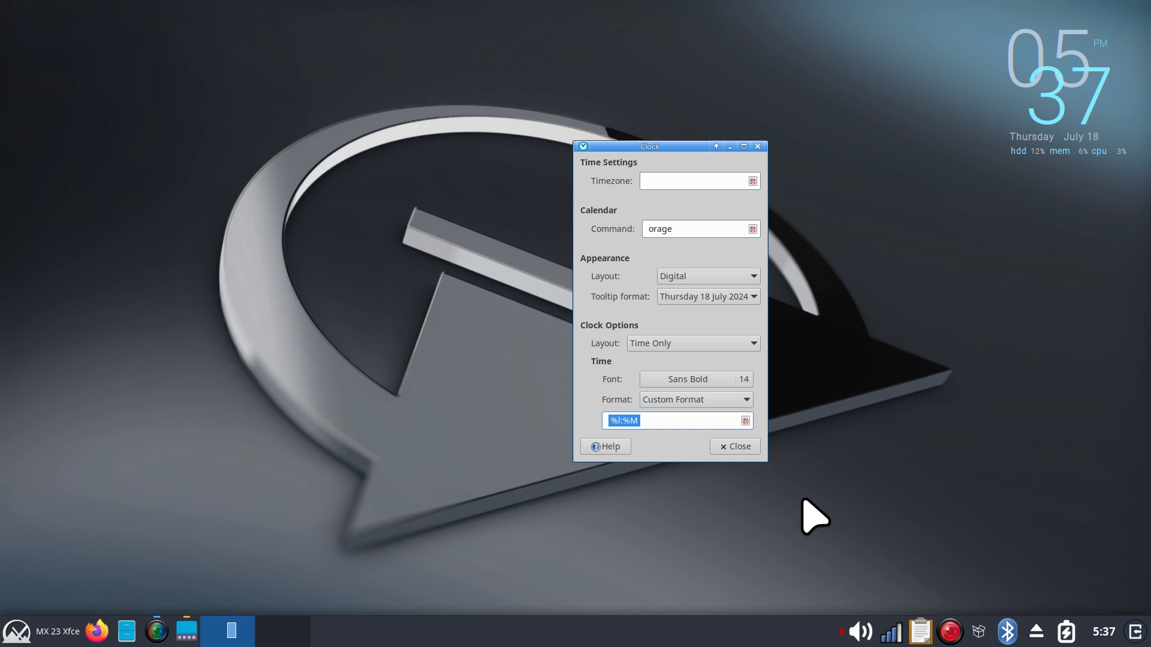
pyautogui.click(695, 344)
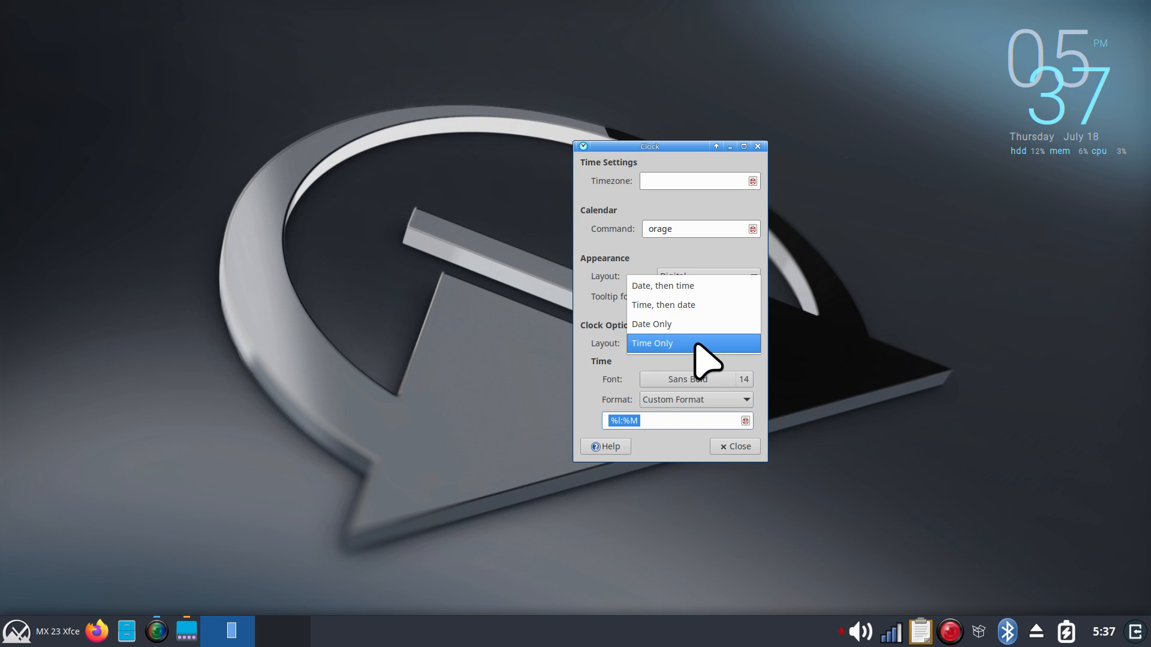
pyautogui.click(694, 286)
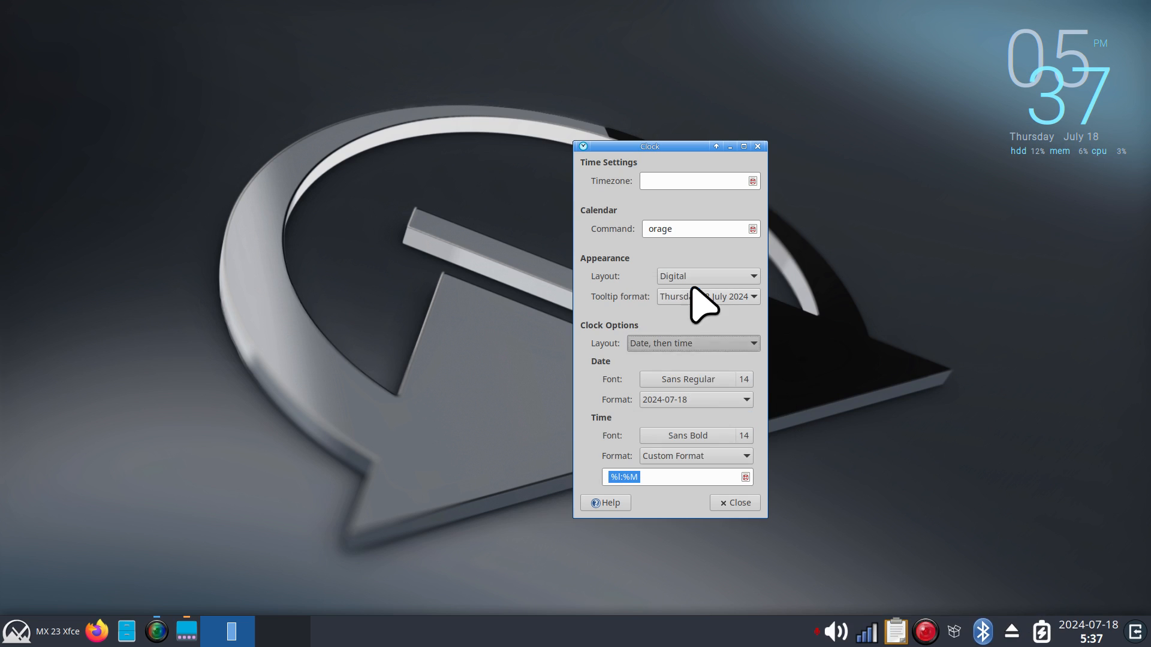
pyautogui.click(698, 345)
pyautogui.click(707, 363)
pyautogui.click(710, 343)
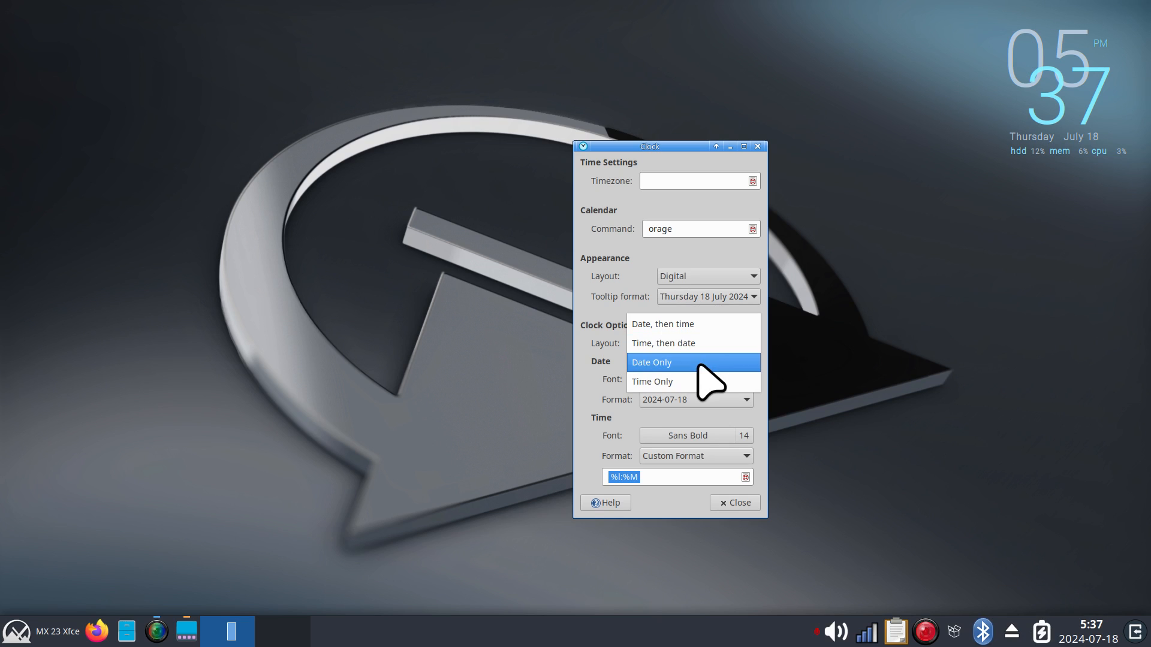
pyautogui.click(707, 362)
pyautogui.click(706, 346)
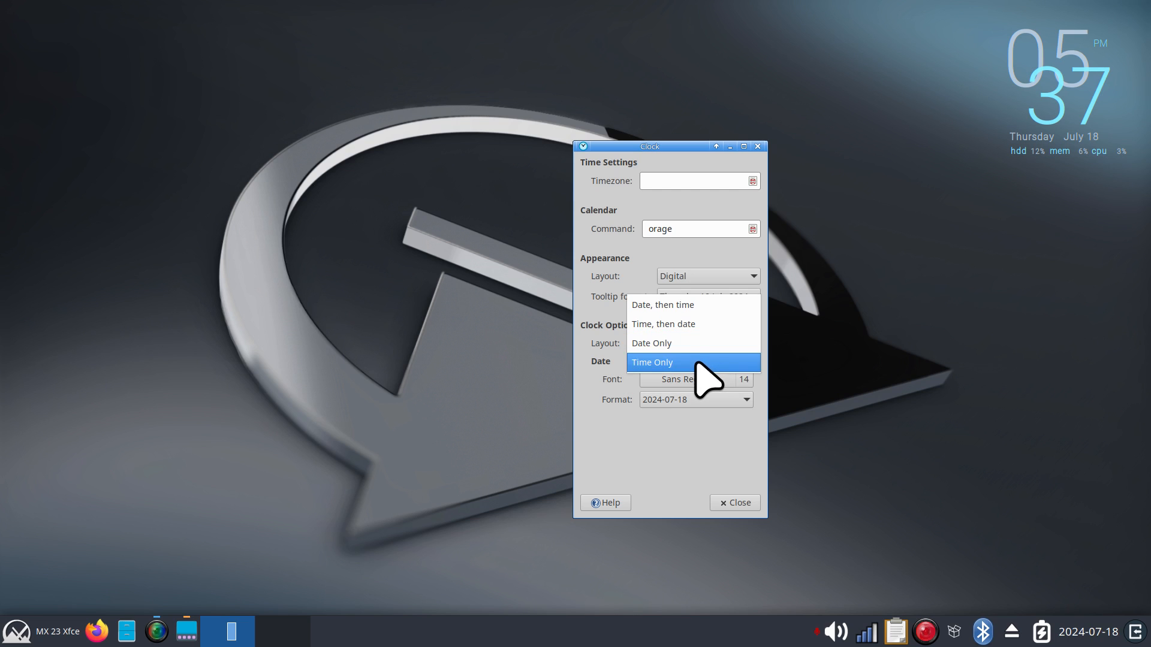
pyautogui.click(695, 362)
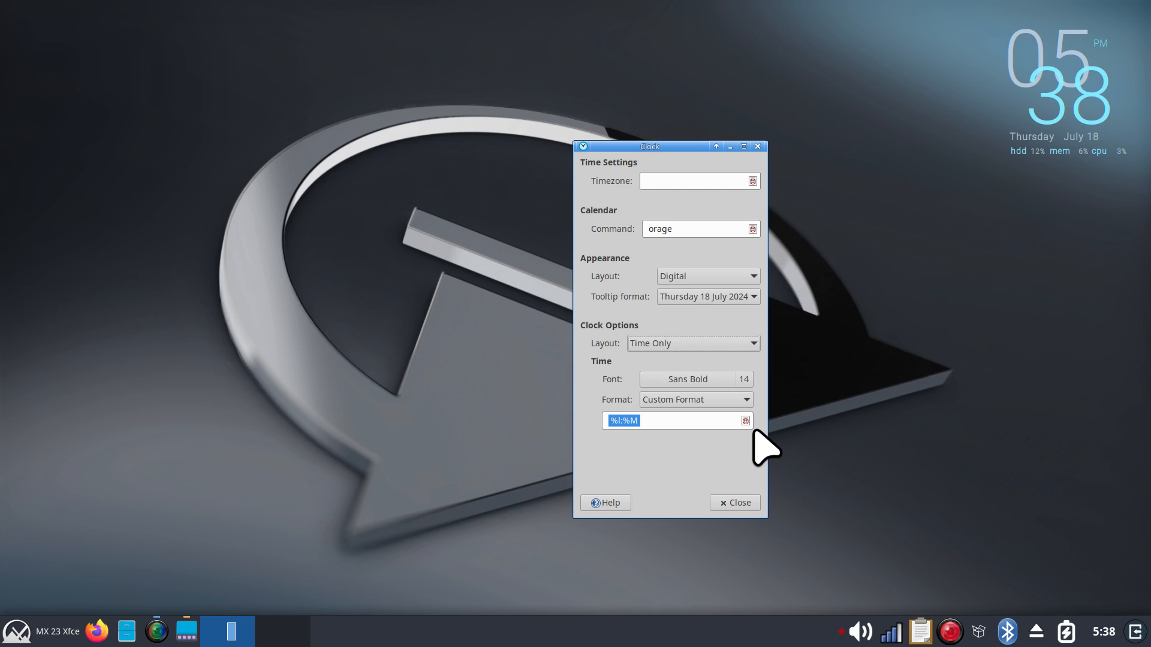
# Step: Move the Clock dialog aside, switch to Firefox, open the bookmarked For a Good Strftime site and reset the page zoom
pyautogui.moveTo(642, 147); pyautogui.dragTo(1024, 198)
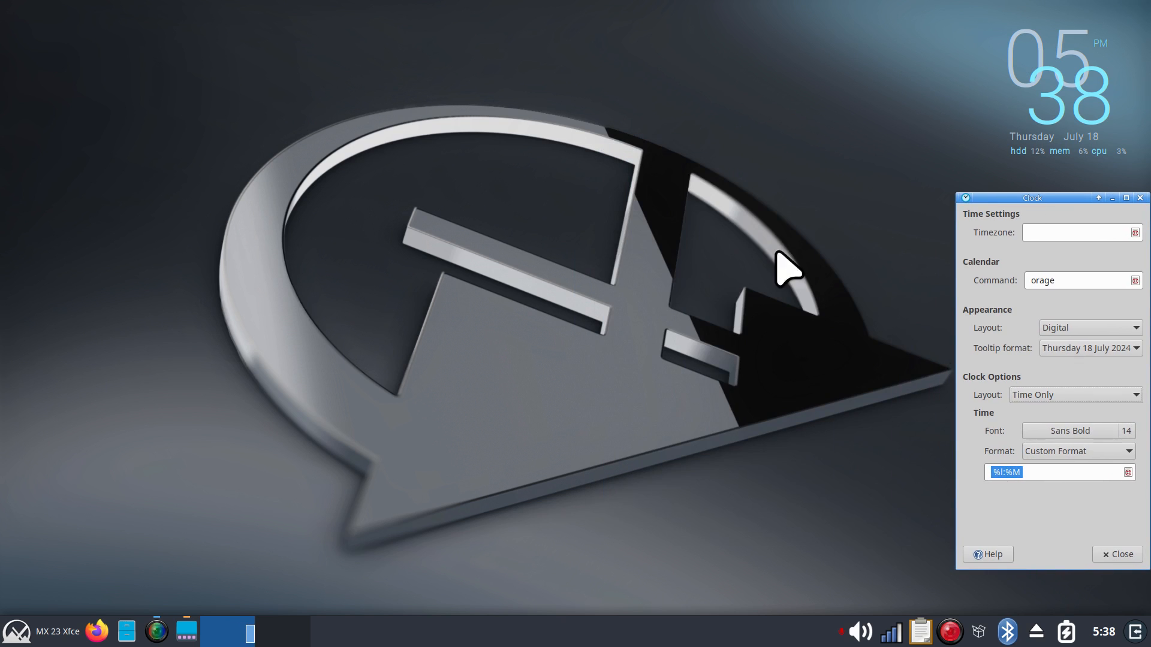
pyautogui.click(97, 632)
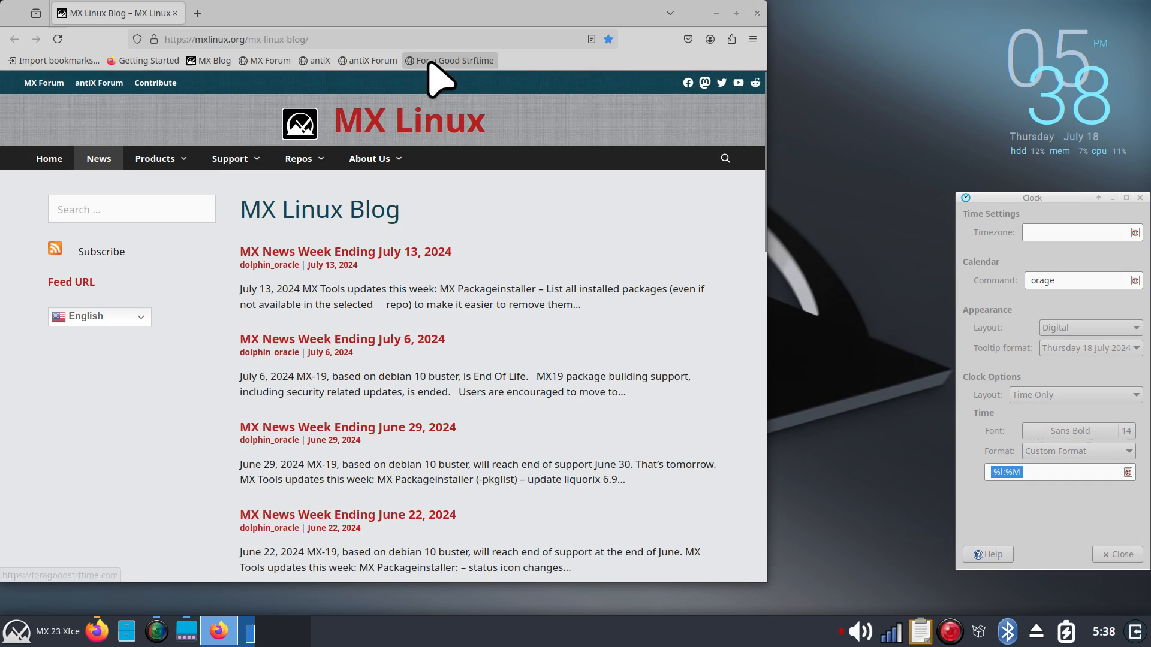
pyautogui.click(429, 62)
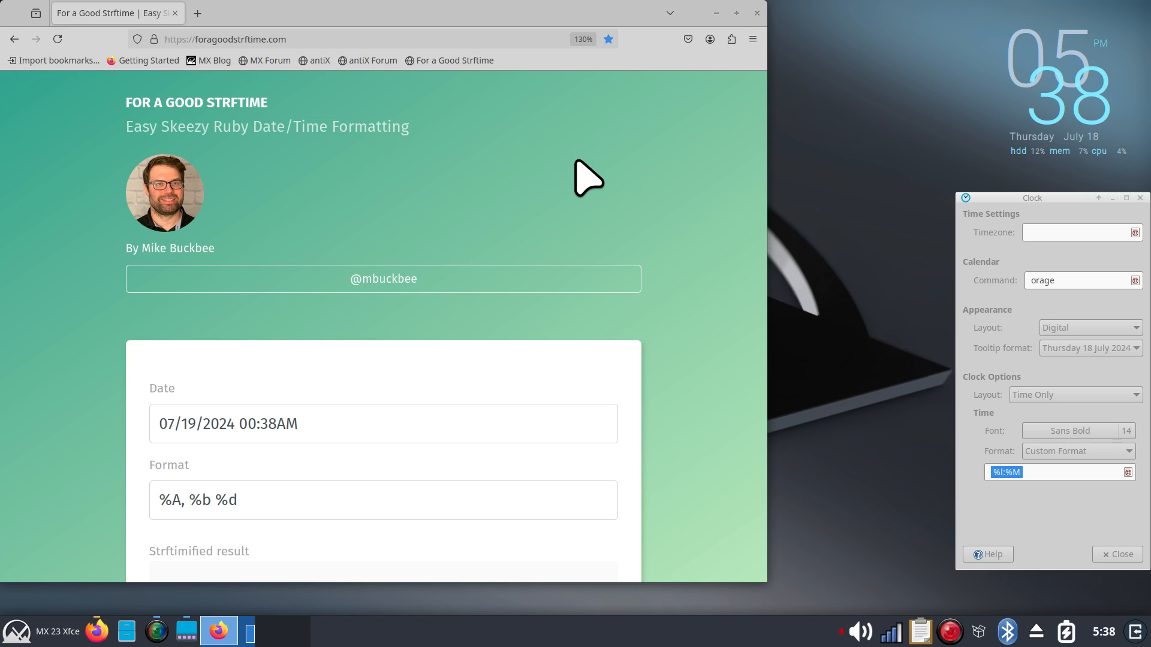
pyautogui.hotkey('ctrl', '0')
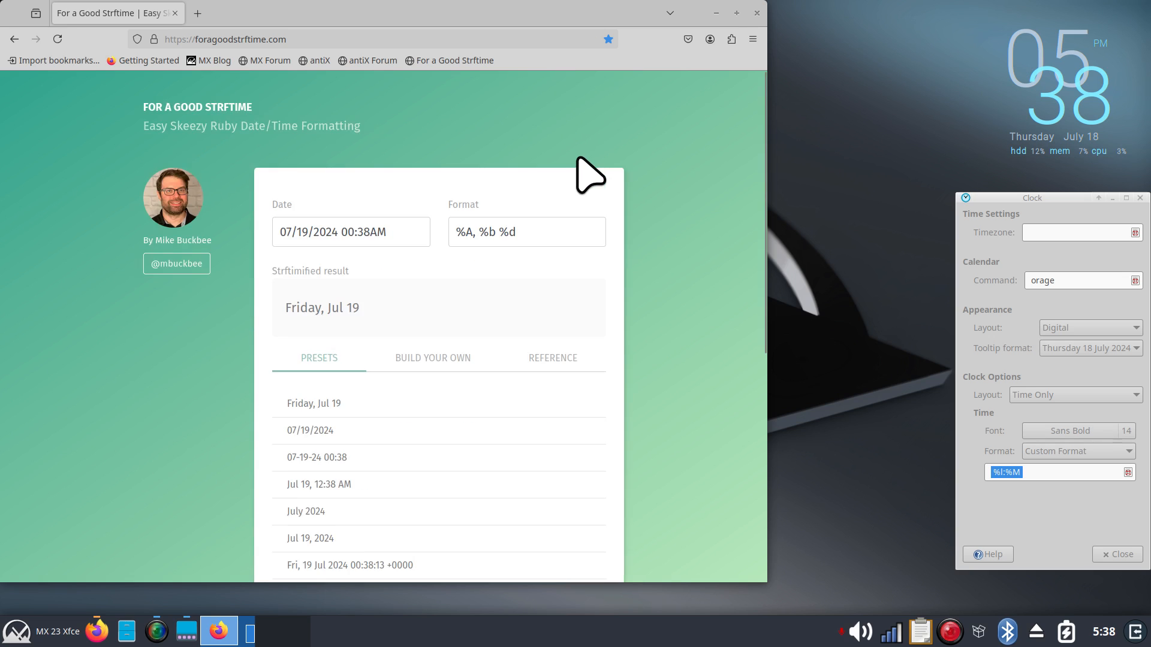
# Step: Examine the site's format builder and its reference for the 12-hour and minute codes, with the Clock dialog moved closer
pyautogui.click(423, 359)
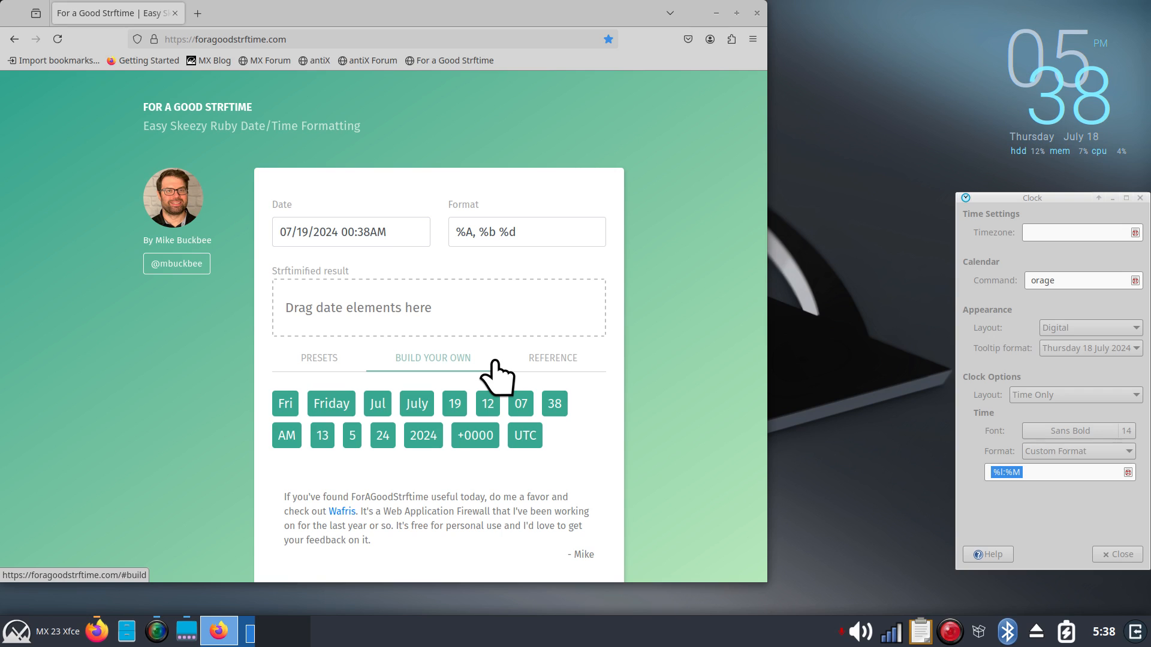
pyautogui.click(543, 362)
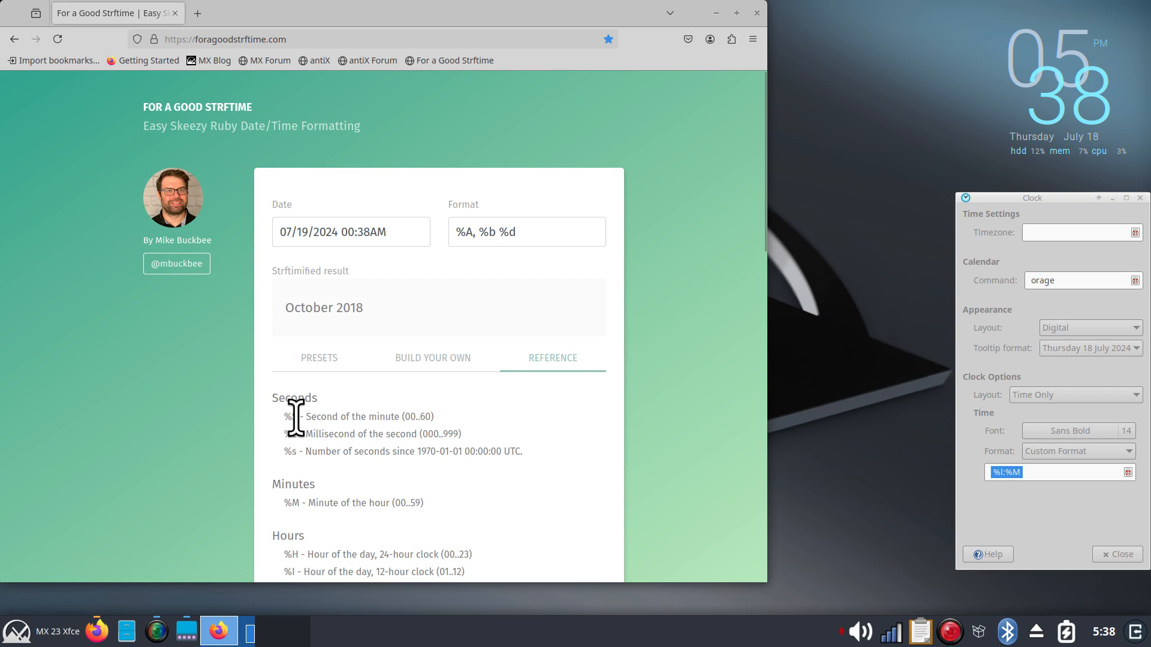
pyautogui.scroll(-3, 540, 437)
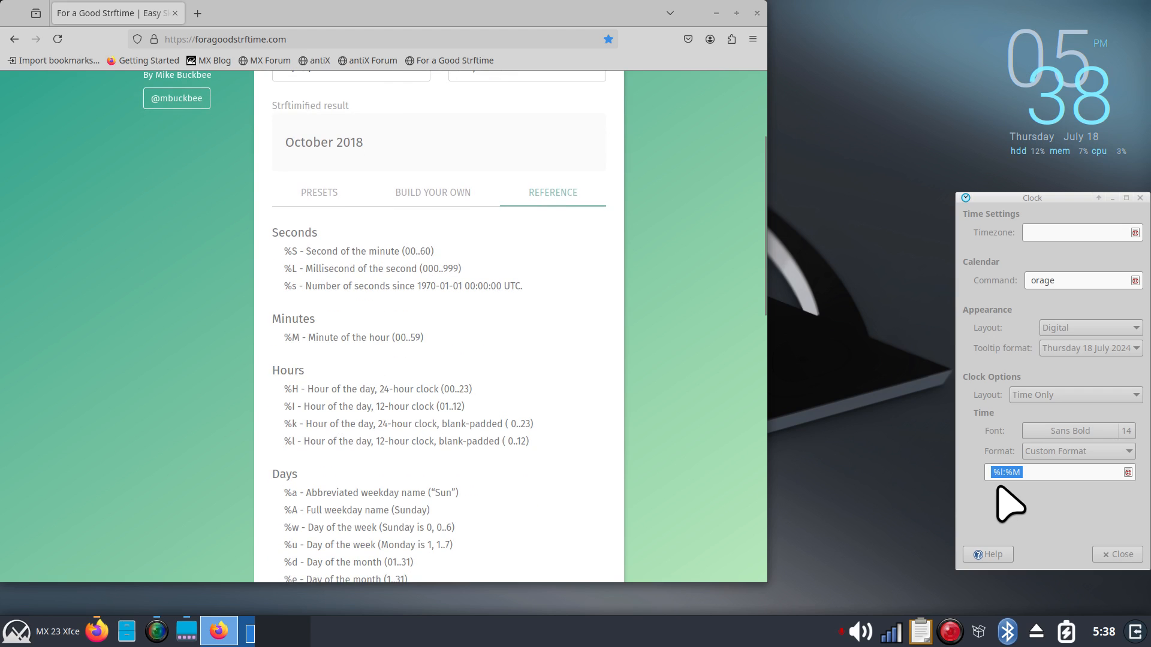
pyautogui.moveTo(1012, 193); pyautogui.dragTo(879, 168)
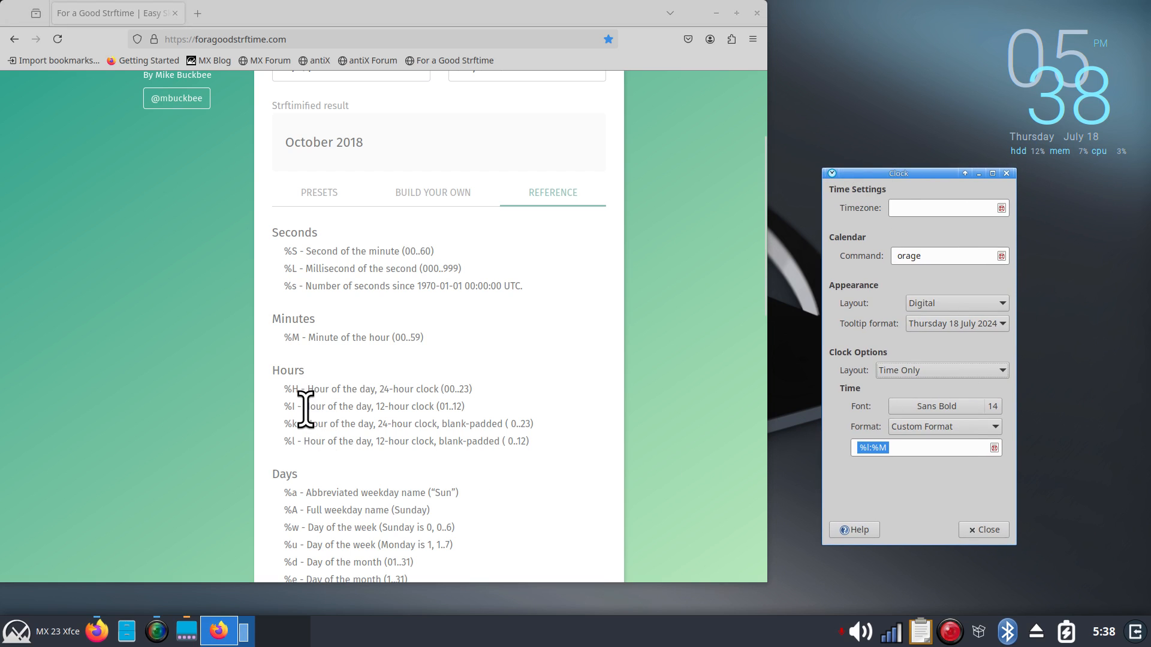
pyautogui.moveTo(305, 410); pyautogui.dragTo(468, 408)
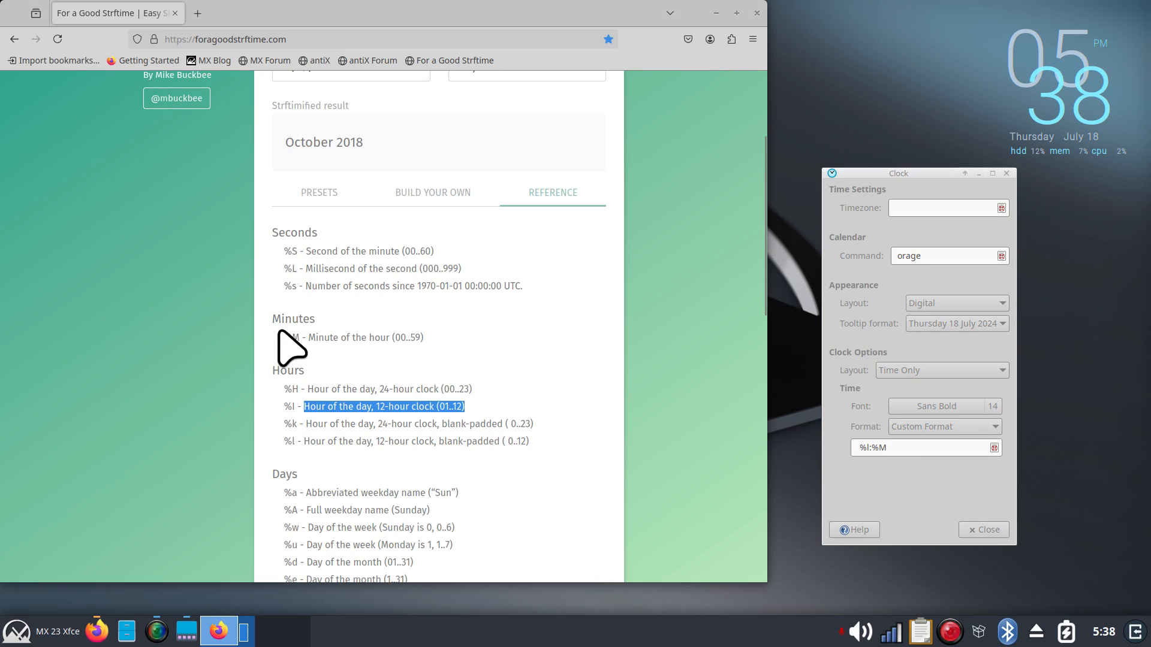
pyautogui.moveTo(285, 338); pyautogui.dragTo(480, 338)
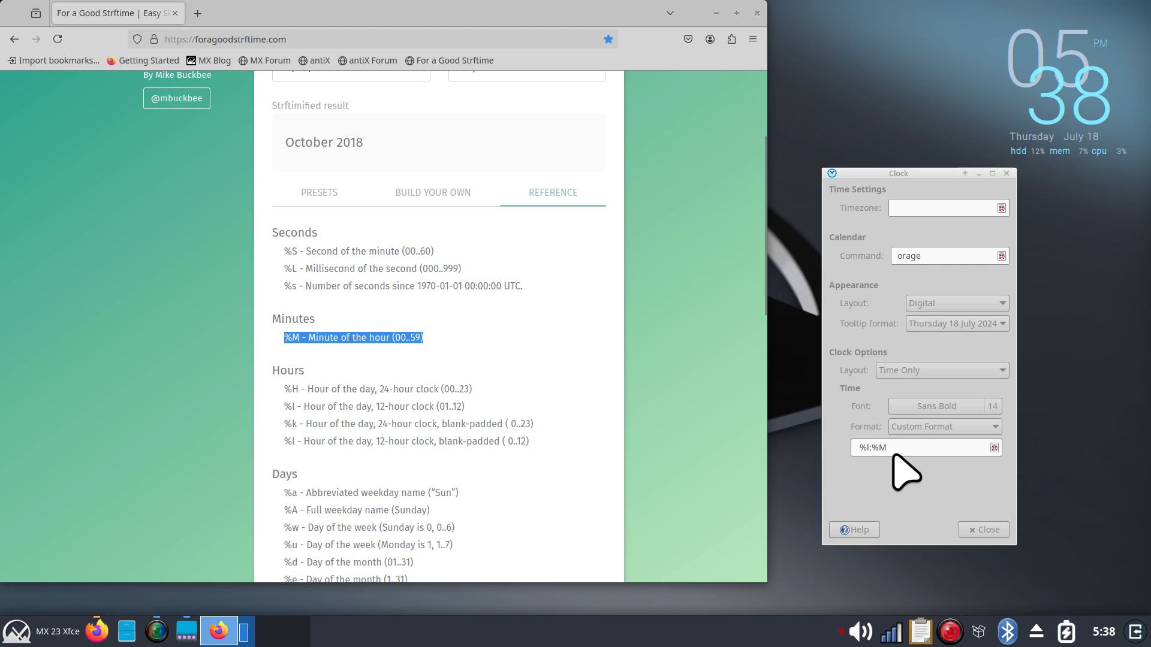
# Step: Append %p to the clock's custom time format and look up the meridian indicator codes in the site's reference
pyautogui.click(924, 449)
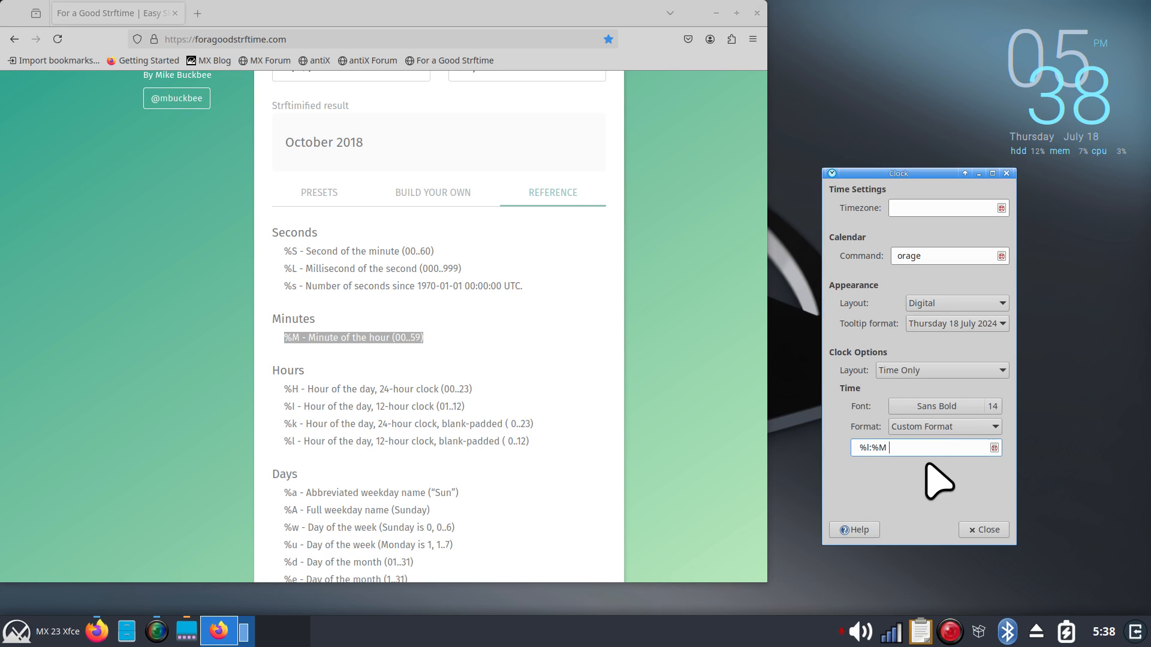
pyautogui.write('p')
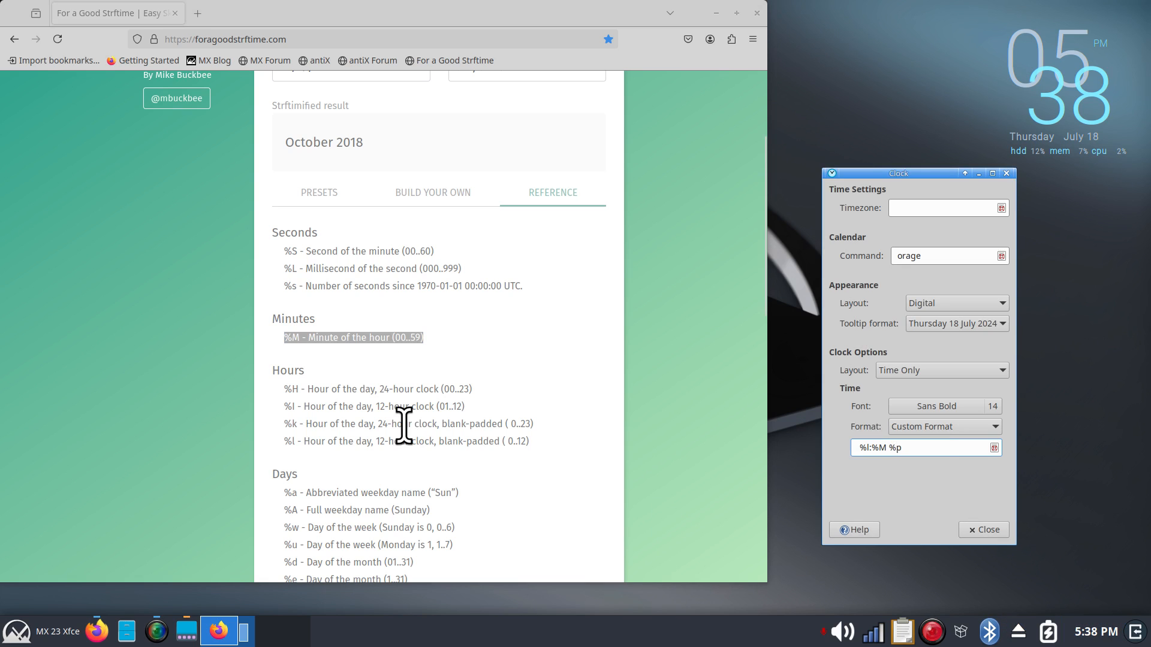
pyautogui.scroll(-7, 404, 426)
pyautogui.scroll(-2, 403, 426)
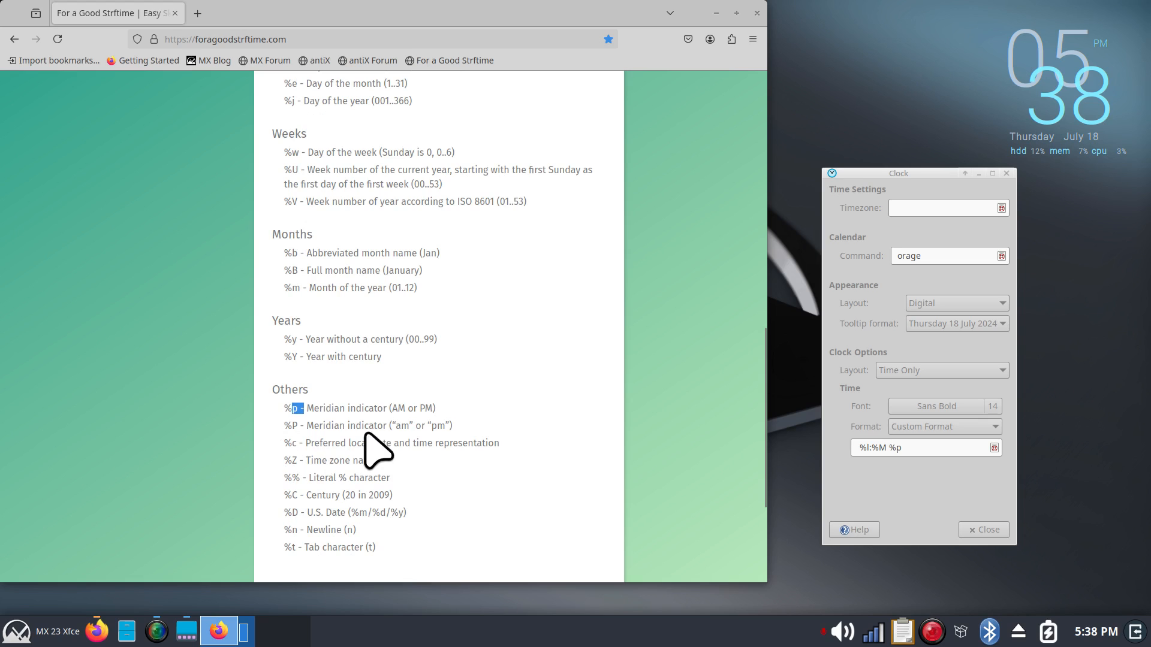
pyautogui.moveTo(393, 410); pyautogui.dragTo(451, 427)
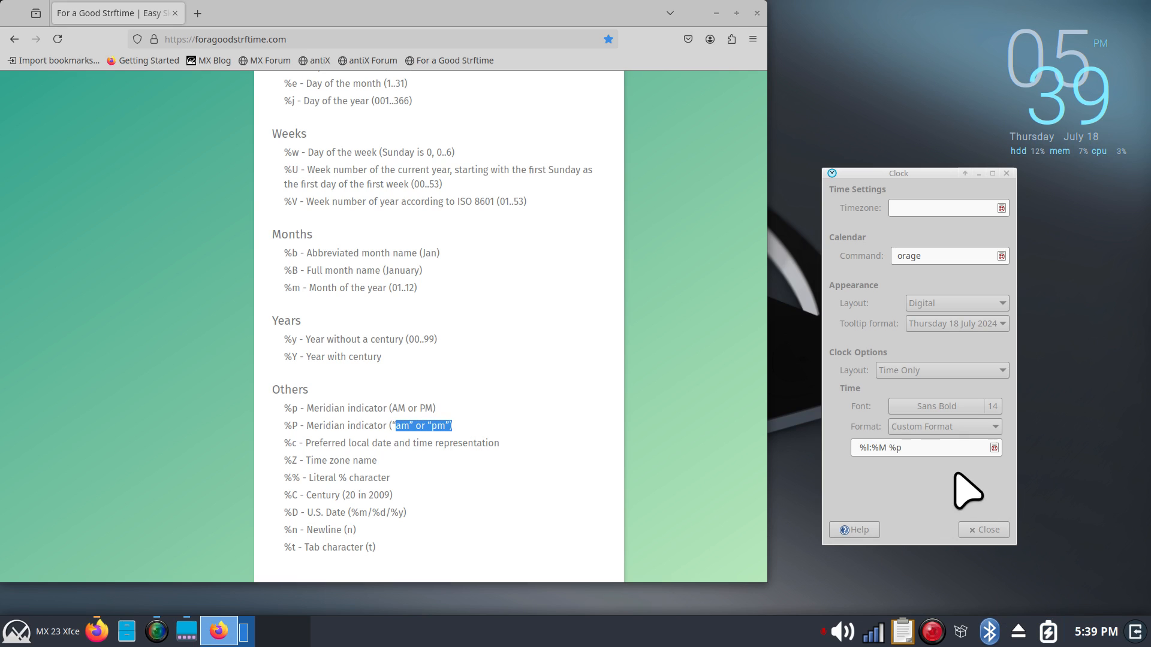
# Step: Replace %p with %P in the clock's custom time format, and remove that code again, leaving %l:%M
pyautogui.click(901, 447)
pyautogui.press('BackSpace')
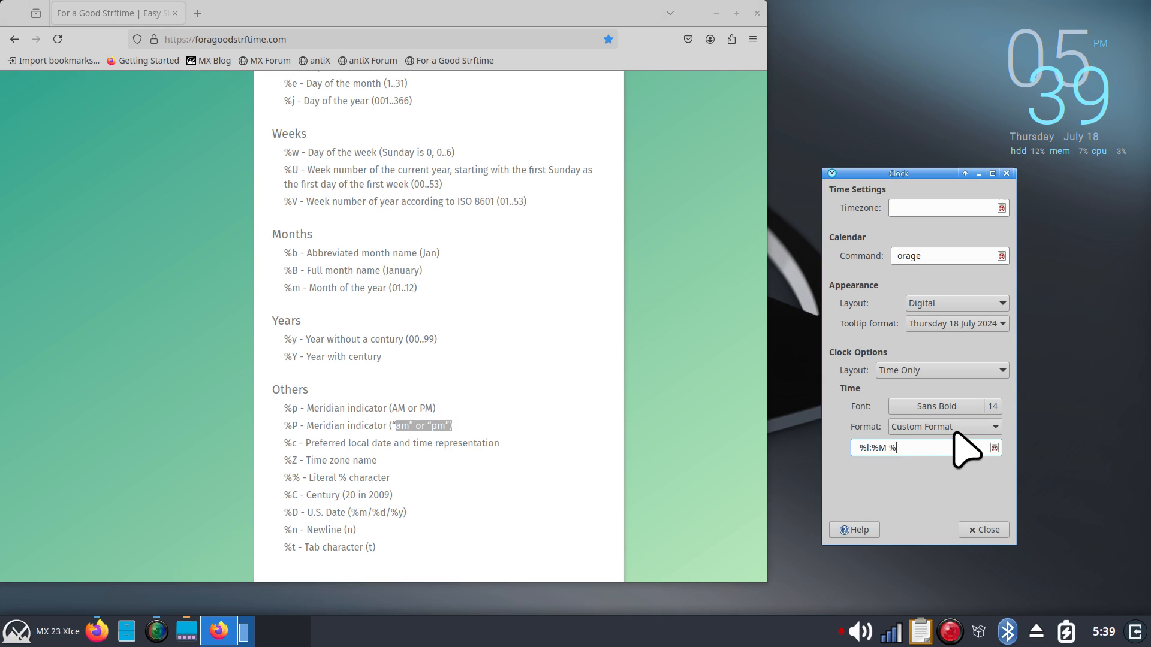
pyautogui.write('P')
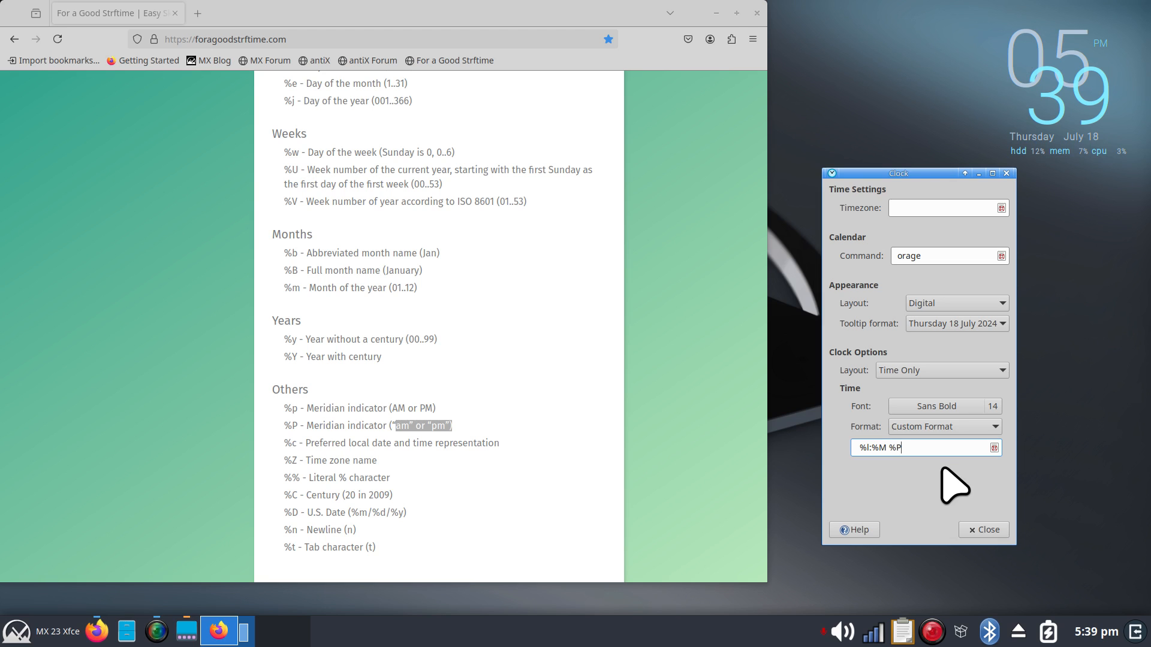
pyautogui.press('BackSpace')
pyautogui.press('BackSpace')
# Step: Open the site's format builder and add the full weekday, full month name and day of month elements, building %A %B %e
pyautogui.click(544, 309)
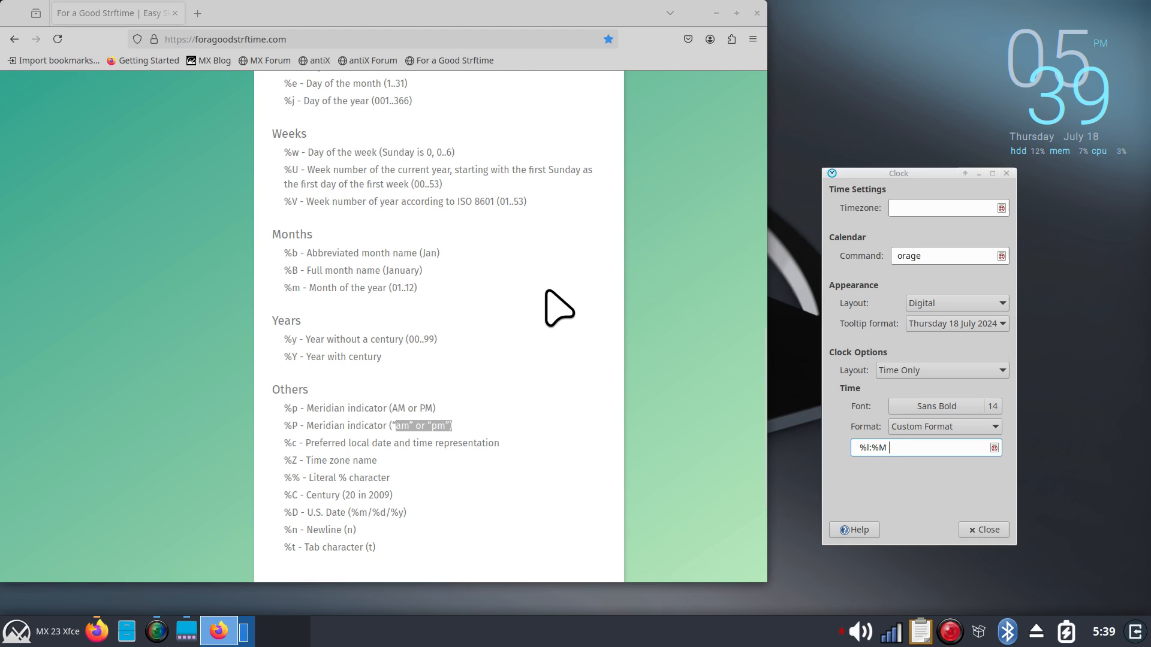
pyautogui.scroll(15, 558, 308)
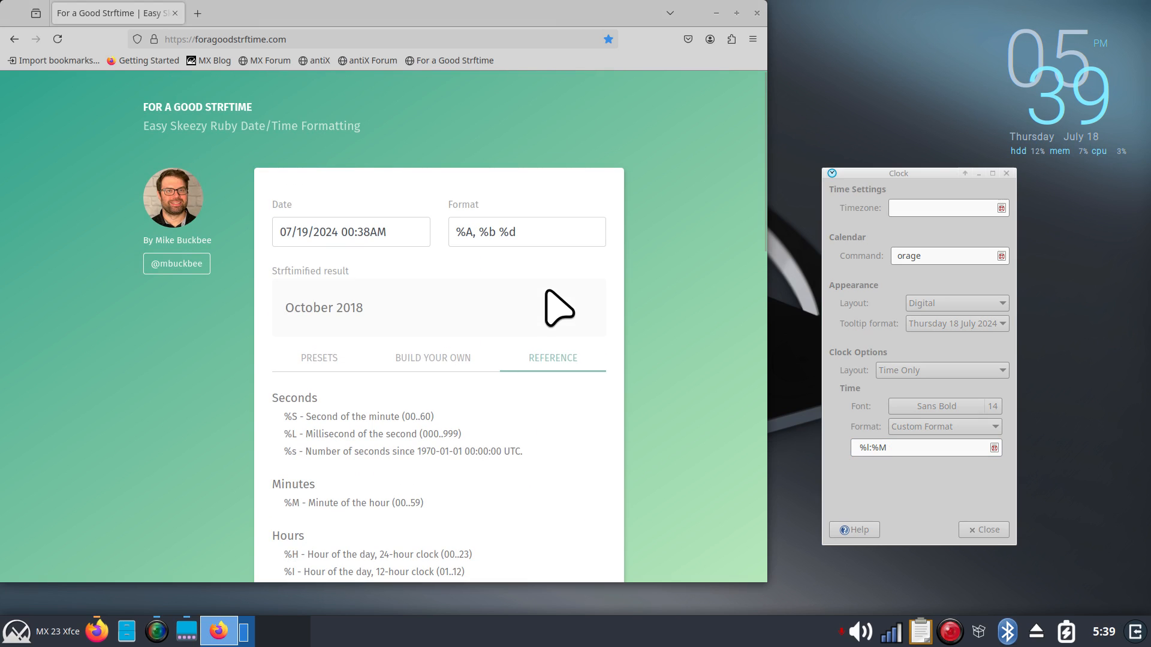
pyautogui.click(422, 361)
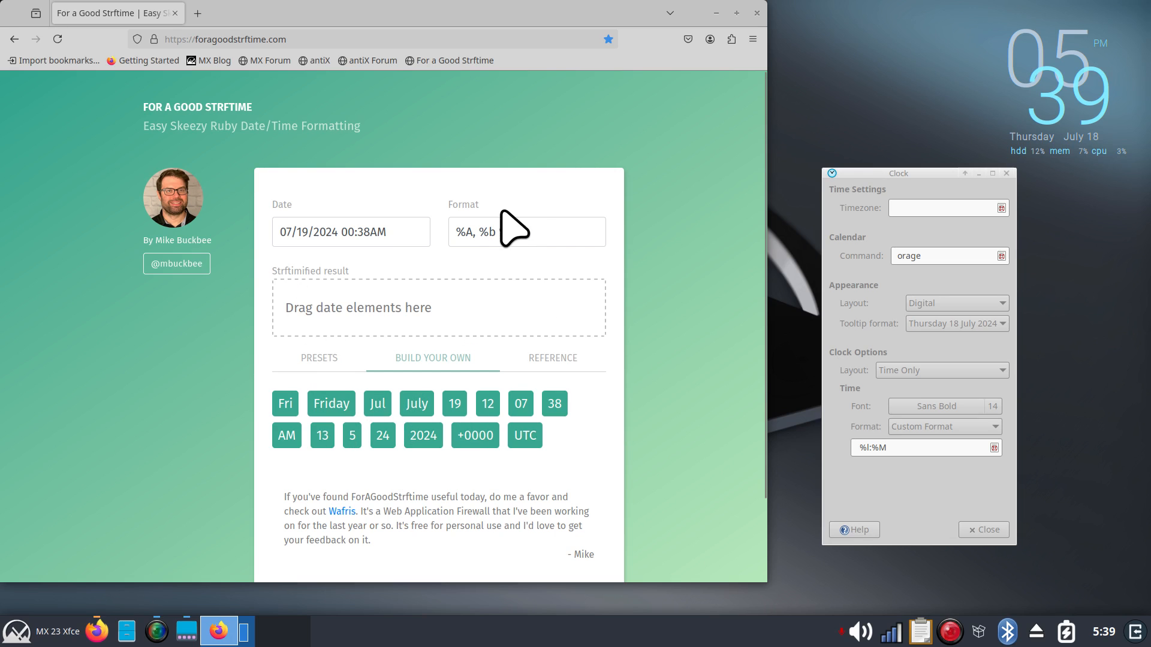
pyautogui.moveTo(530, 231); pyautogui.dragTo(442, 232)
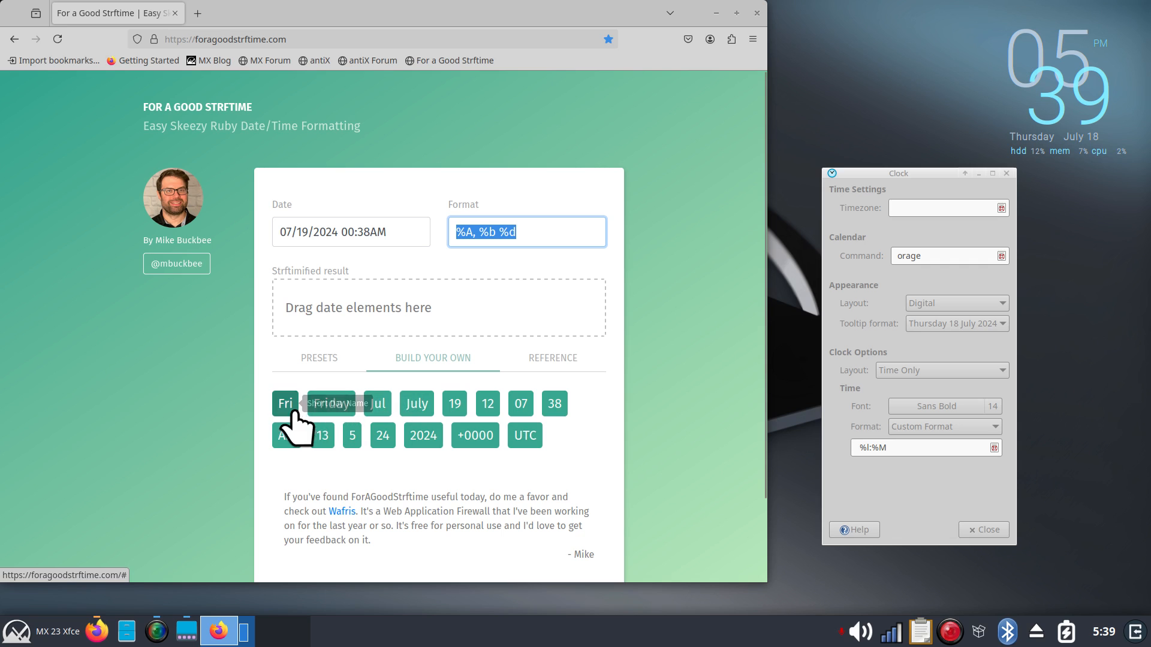
pyautogui.moveTo(332, 407); pyautogui.dragTo(305, 317)
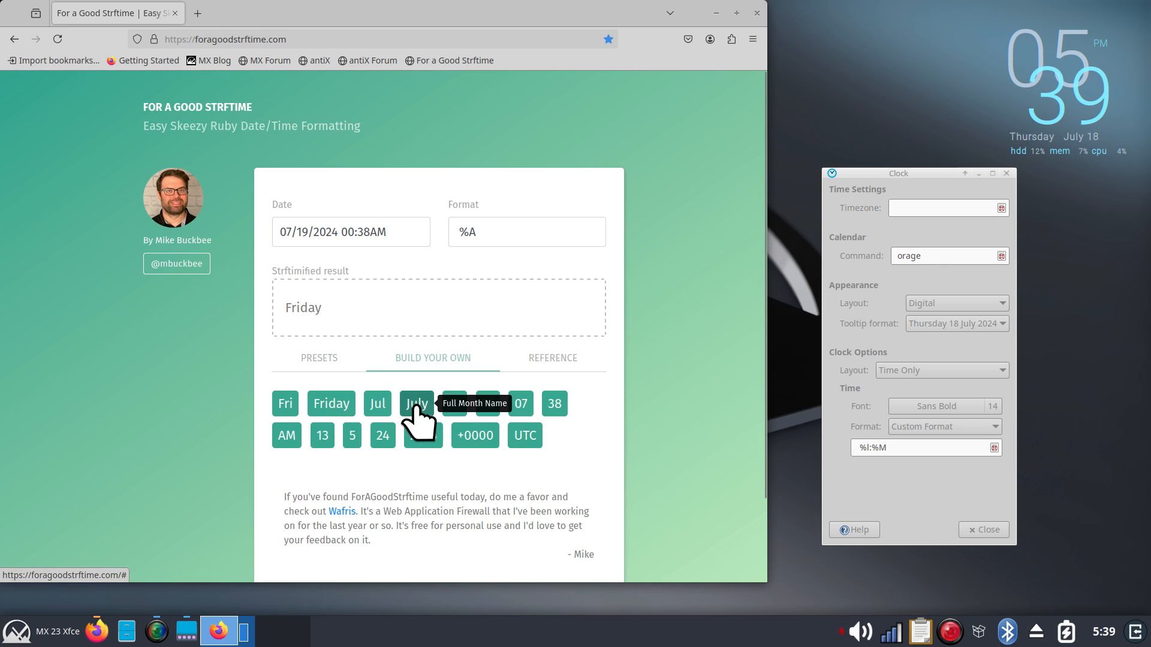
pyautogui.moveTo(417, 405); pyautogui.dragTo(342, 326)
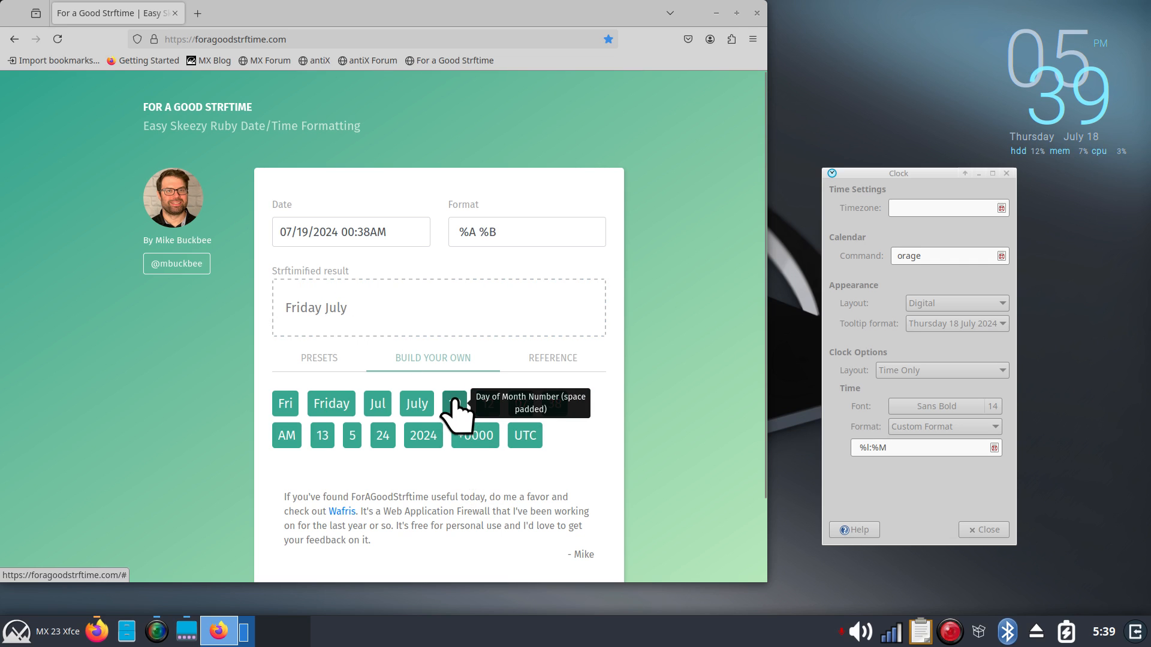
pyautogui.moveTo(455, 413); pyautogui.dragTo(369, 318)
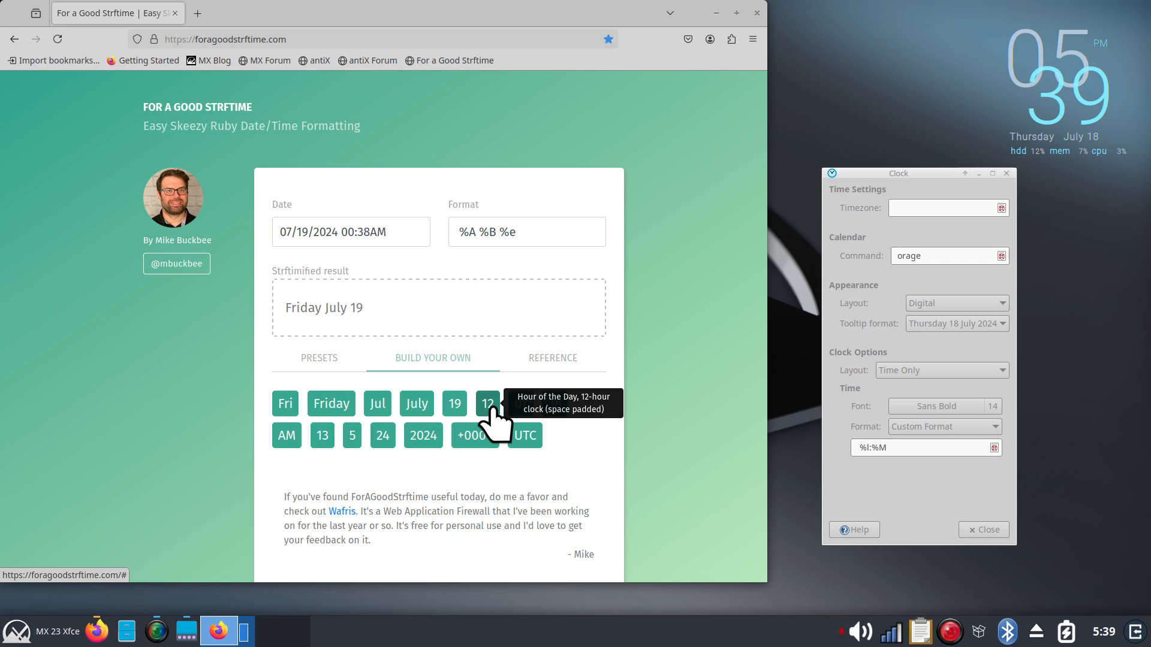
# Step: Add the 12-hour clock hour, minute and uppercase meridian indicator elements to the built format, appending %l %M %p
pyautogui.moveTo(491, 411); pyautogui.dragTo(398, 321)
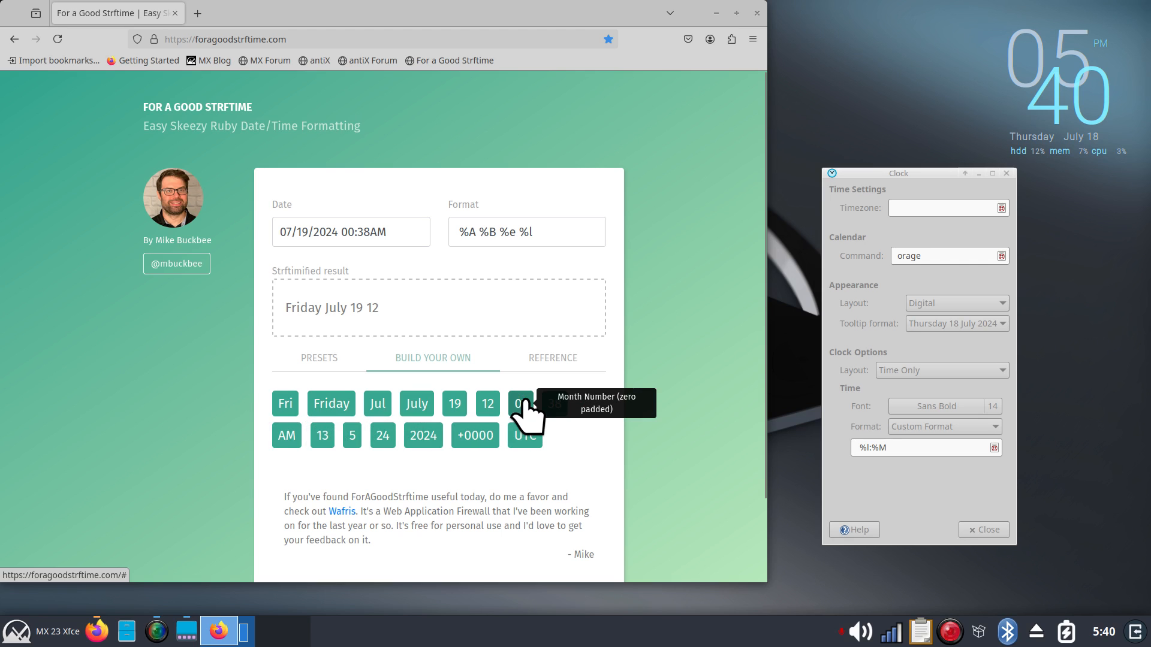
pyautogui.moveTo(553, 408); pyautogui.dragTo(419, 309)
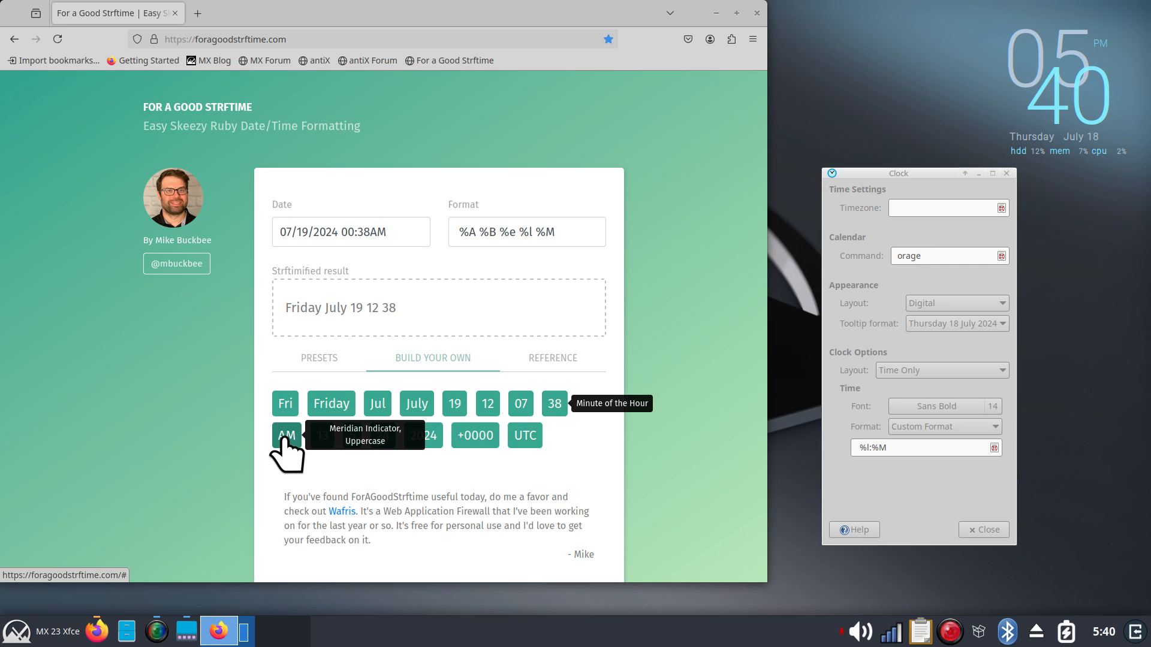
pyautogui.moveTo(282, 437); pyautogui.dragTo(416, 318)
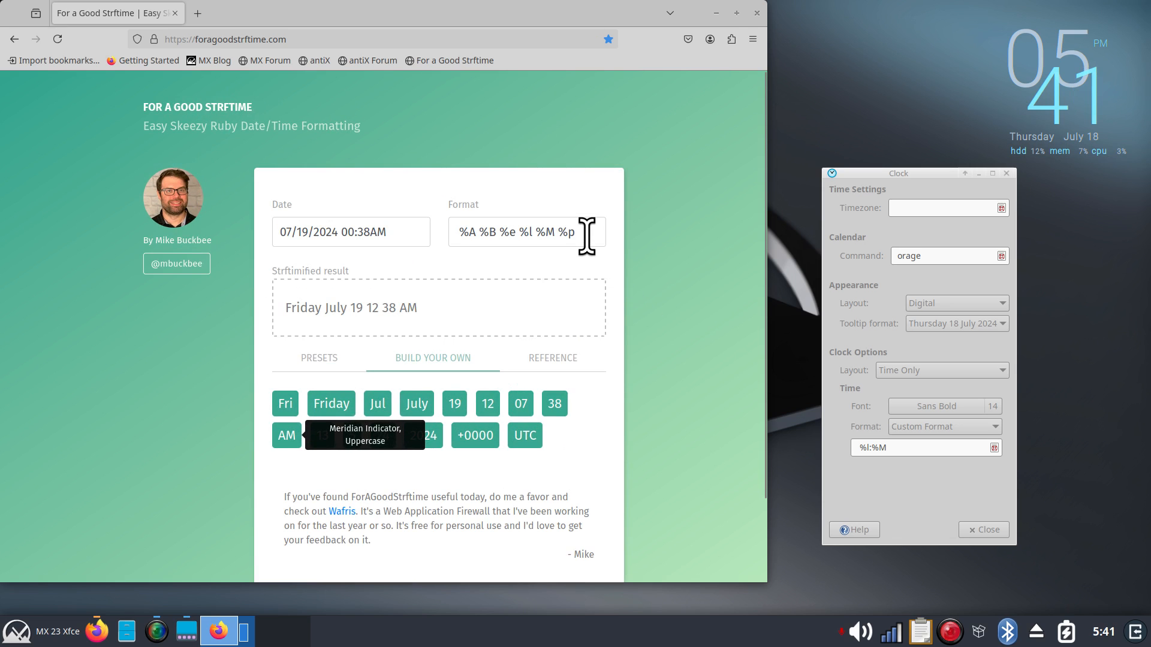
# Step: Enlarge the page to 140% and add the four-digit year element to the end of the built format, appending %Y
pyautogui.hotkey('ctrl', '+')
pyautogui.hotkey('ctrl', '+')
pyautogui.hotkey('ctrl', '+')
pyautogui.hotkey('ctrl', '+')
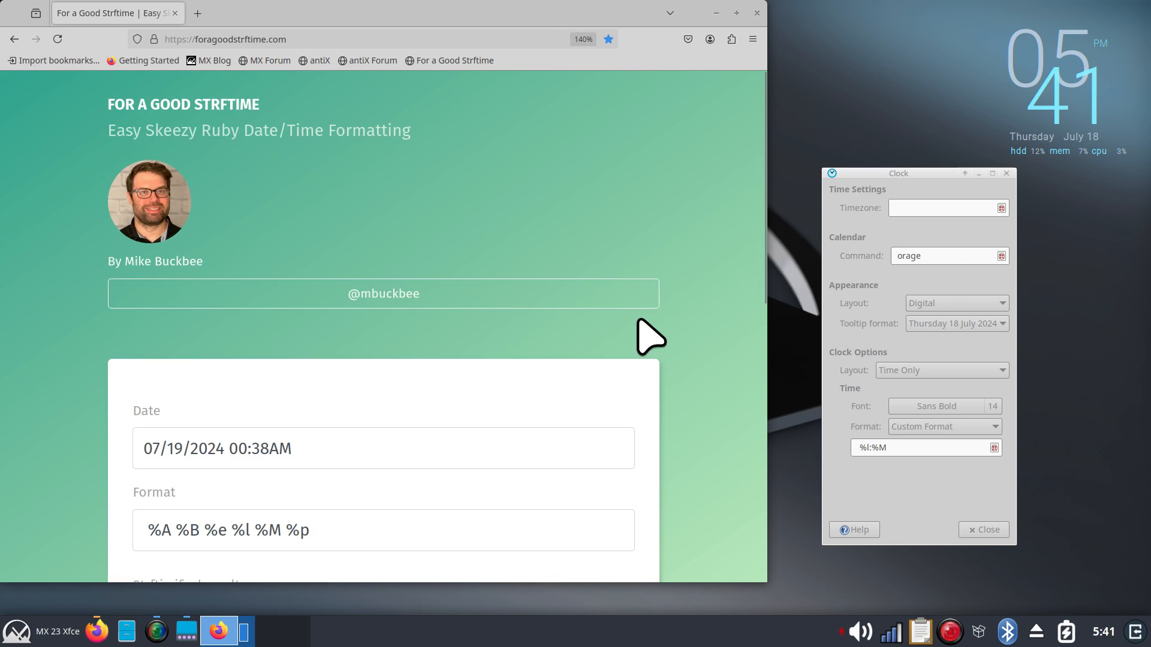
pyautogui.scroll(-3, 403, 442)
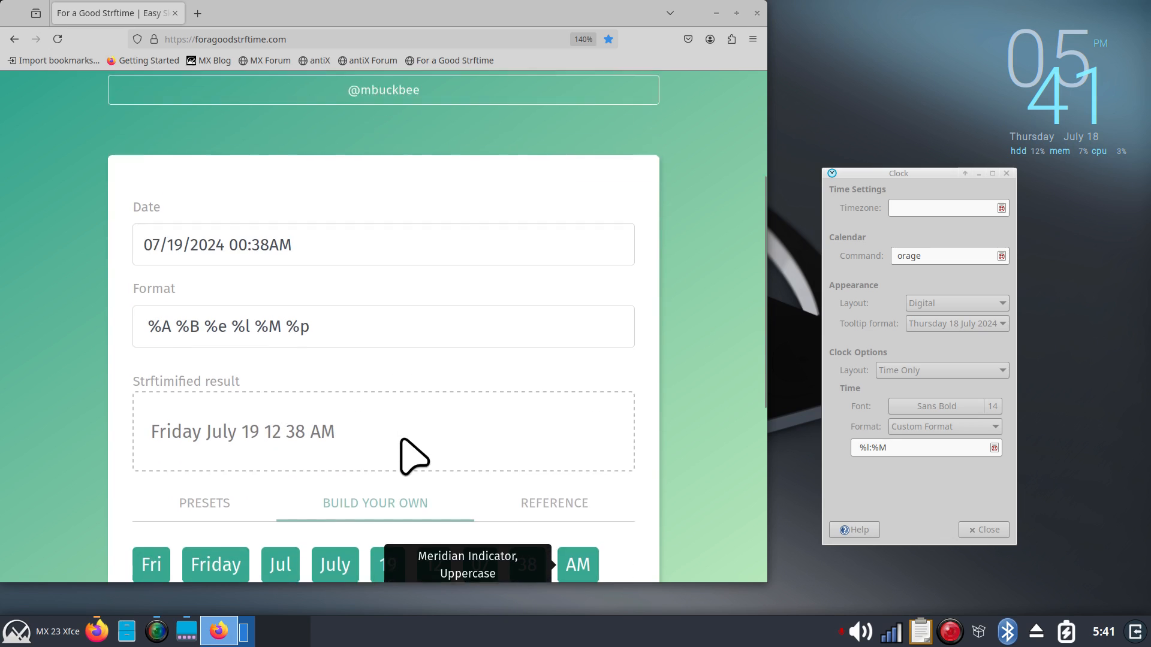
pyautogui.scroll(-2, 414, 456)
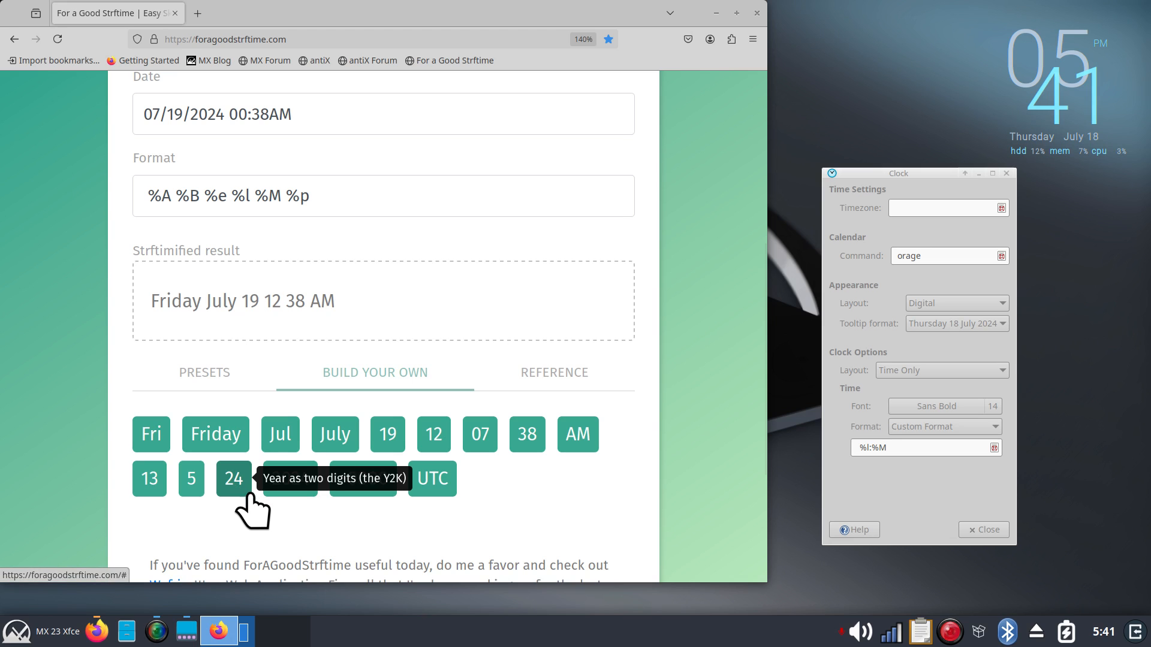
pyautogui.click(292, 482)
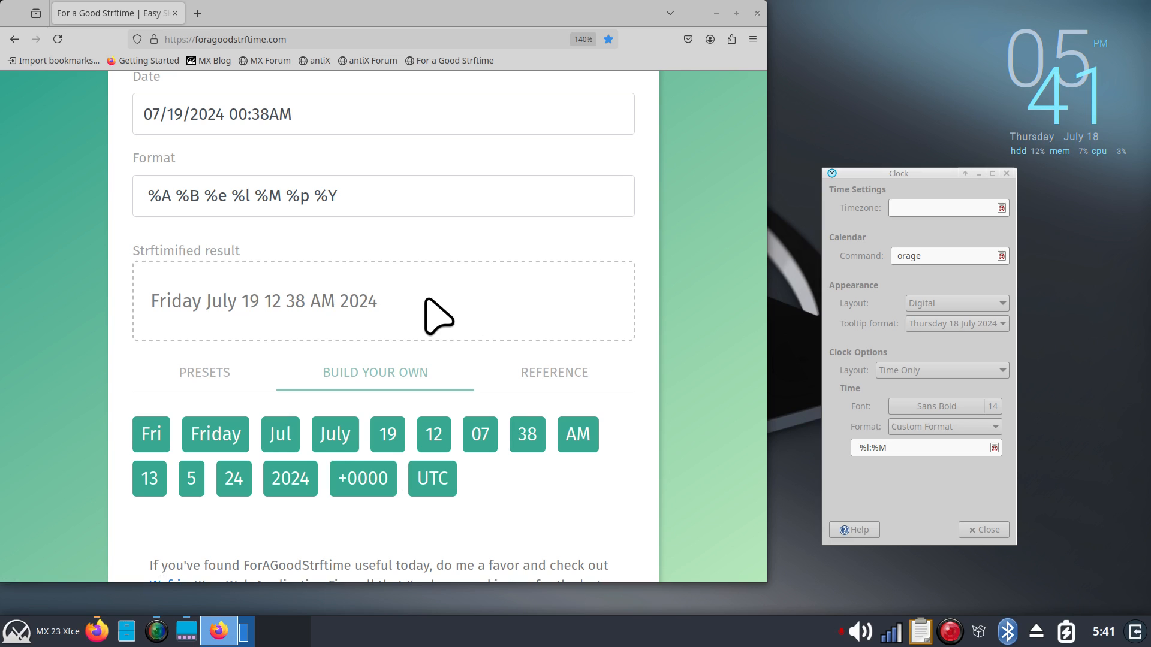
# Step: Copy the site's complete format string %A %B %e %l %M %p %Y
pyautogui.click(348, 194)
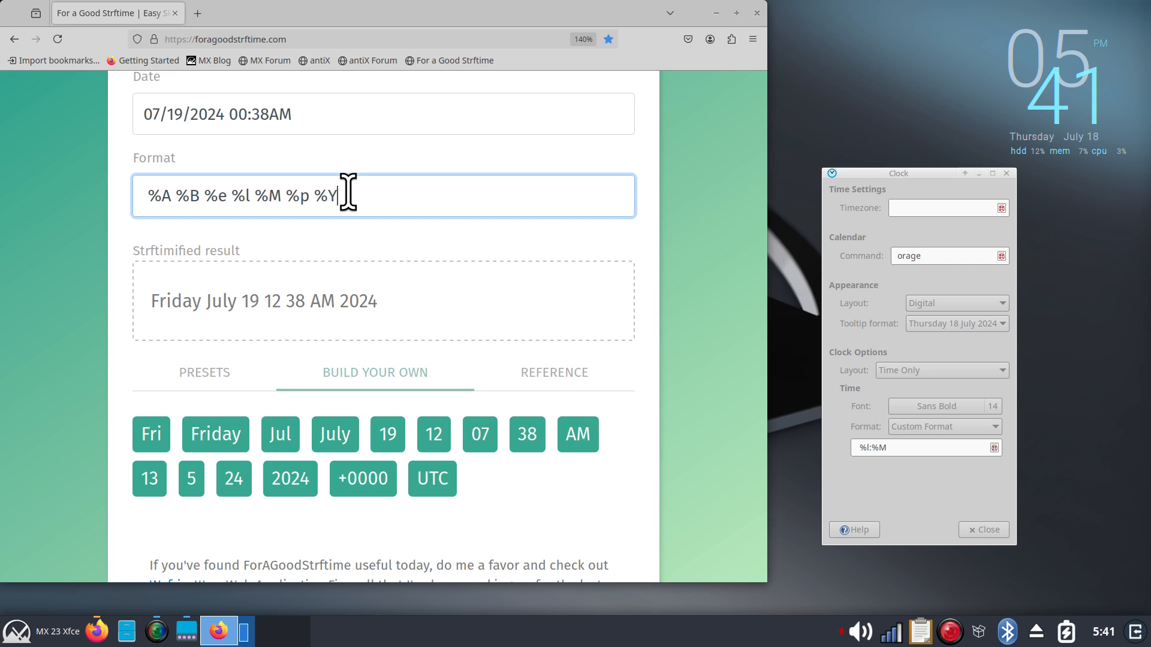
pyautogui.moveTo(348, 195); pyautogui.dragTo(141, 195)
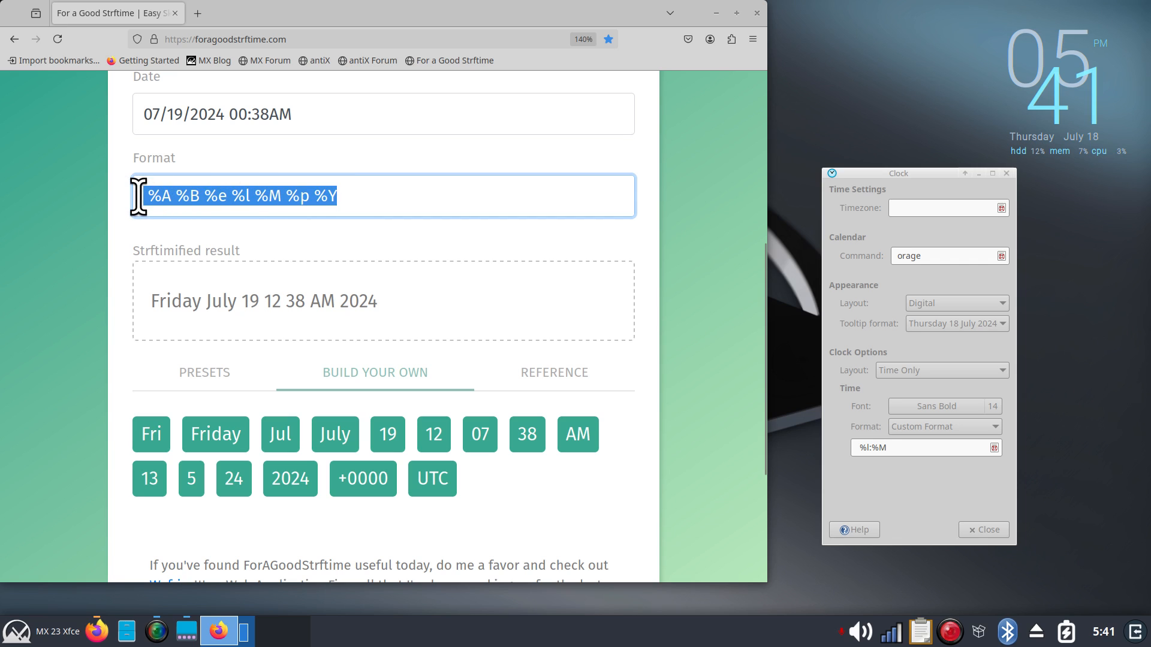
pyautogui.click(286, 193)
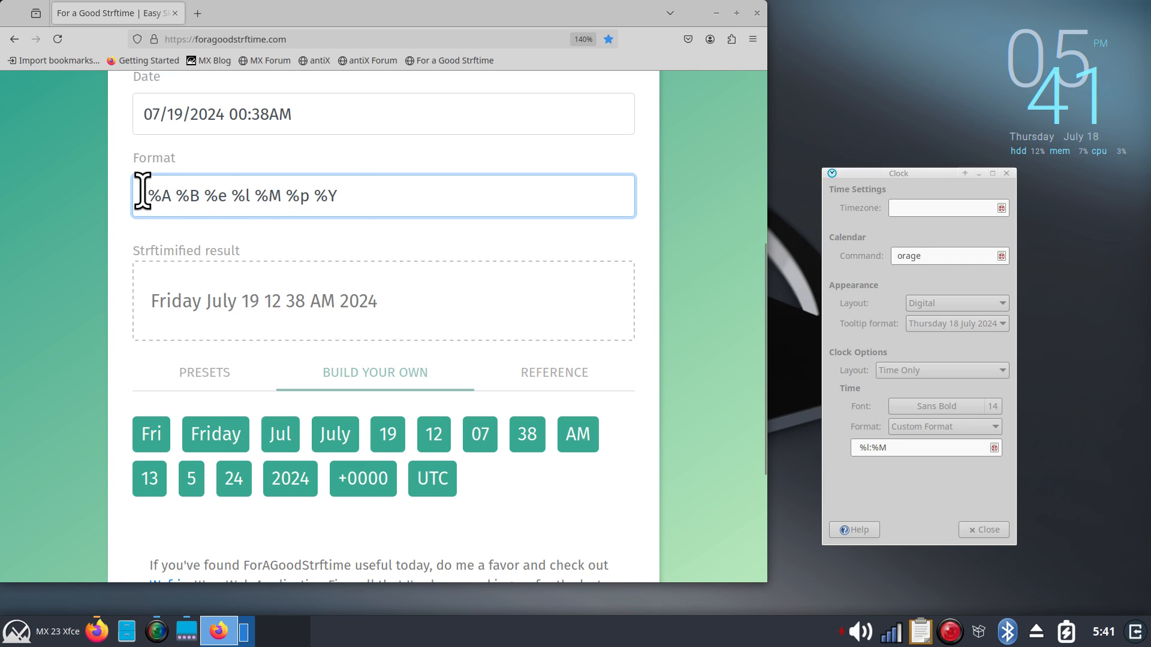
pyautogui.moveTo(140, 195); pyautogui.dragTo(364, 195)
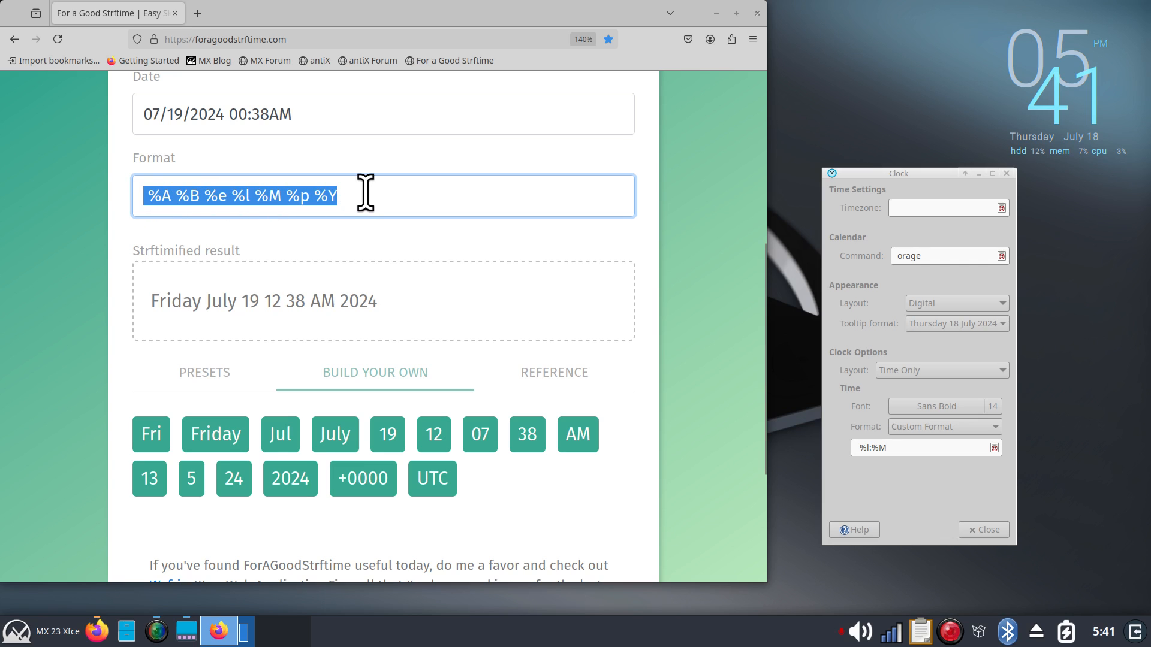
pyautogui.rightClick(238, 193)
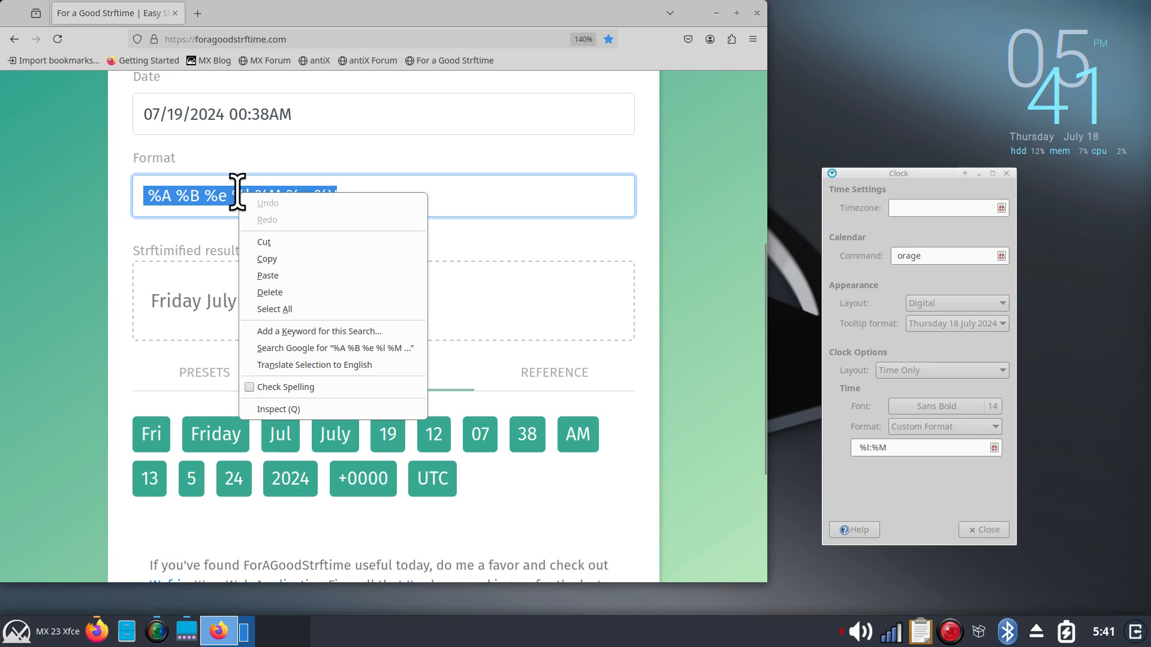
pyautogui.click(307, 259)
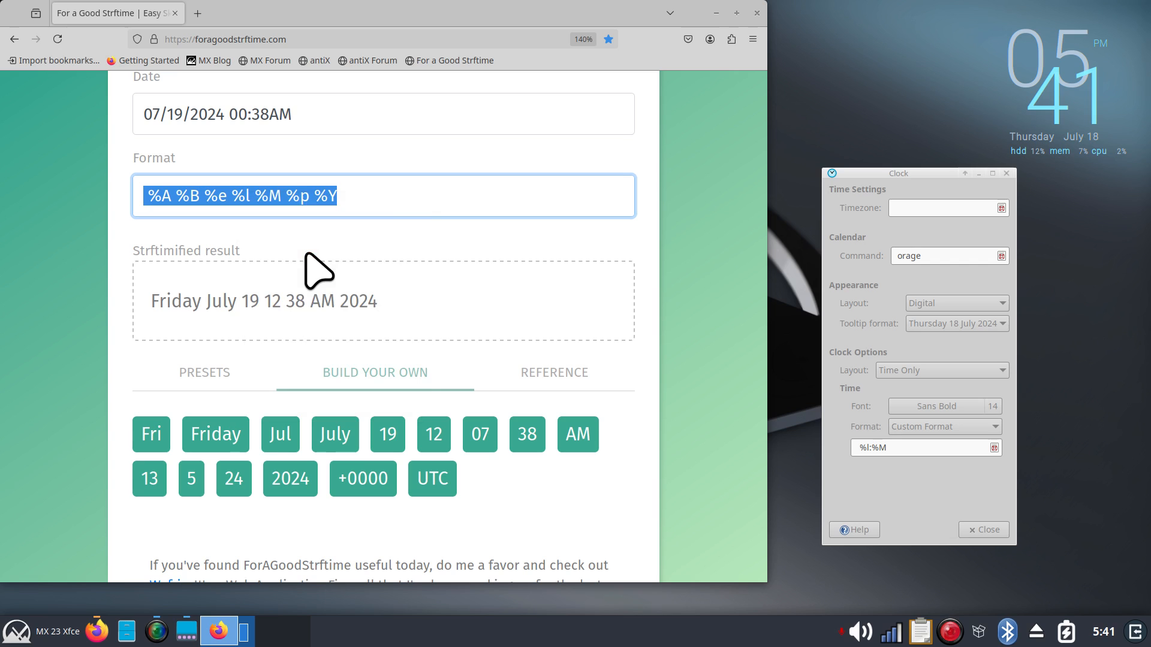
pyautogui.click(905, 448)
pyautogui.moveTo(905, 448); pyautogui.dragTo(851, 447)
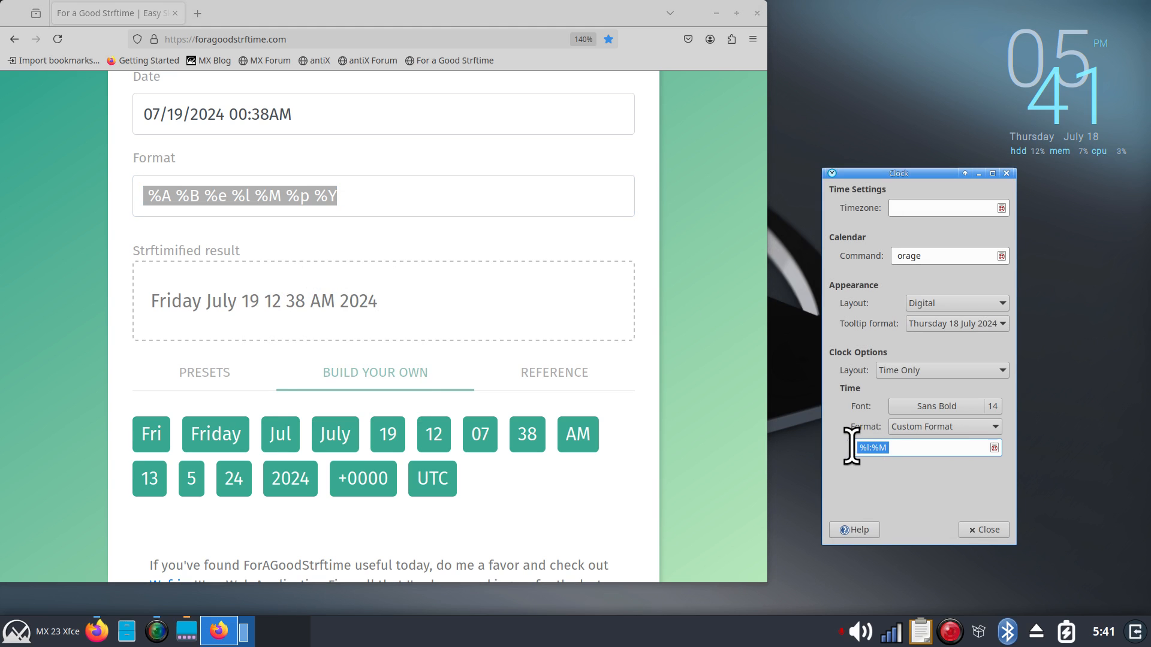
pyautogui.click(980, 530)
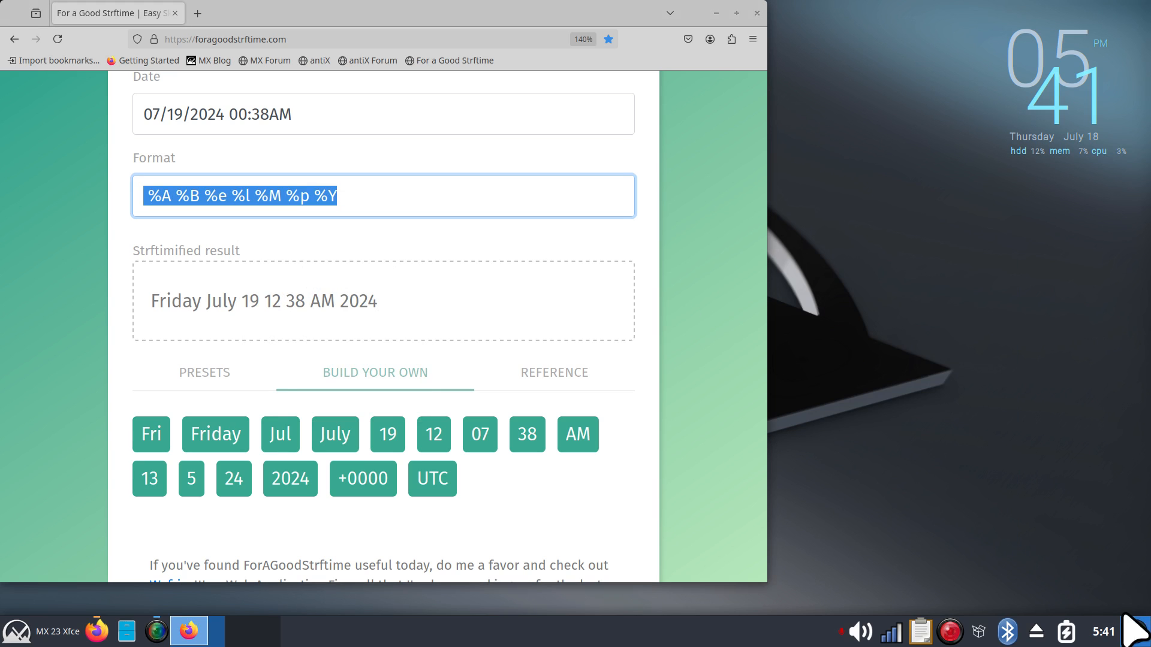
# Step: Reopen the panel clock's properties and replace its custom time format with the copied string %A %B %e %l %M %p %Y
pyautogui.rightClick(1106, 639)
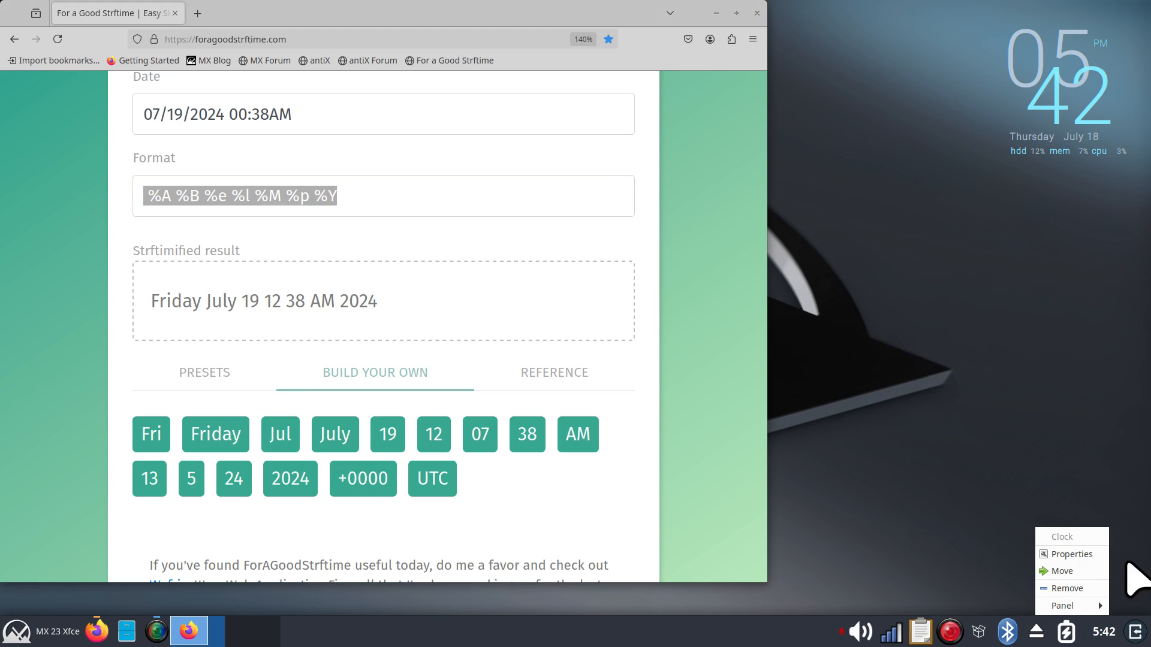
pyautogui.click(1095, 551)
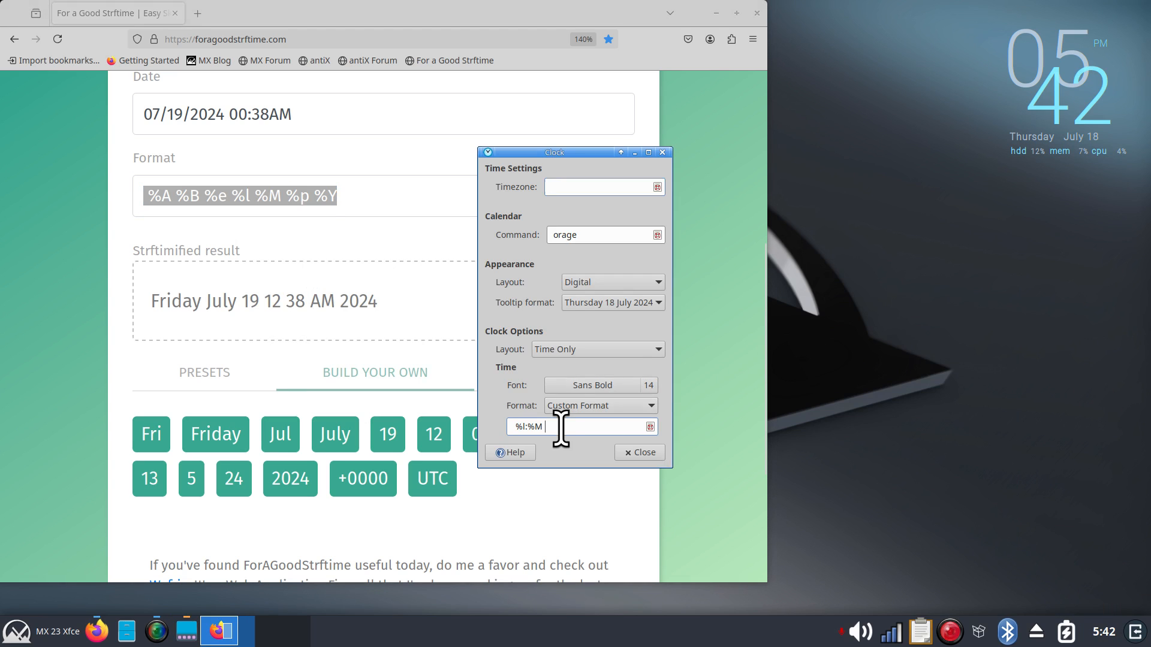
pyautogui.moveTo(563, 429); pyautogui.dragTo(476, 437)
pyautogui.moveTo(527, 154); pyautogui.dragTo(730, 179)
pyautogui.rightClick(749, 454)
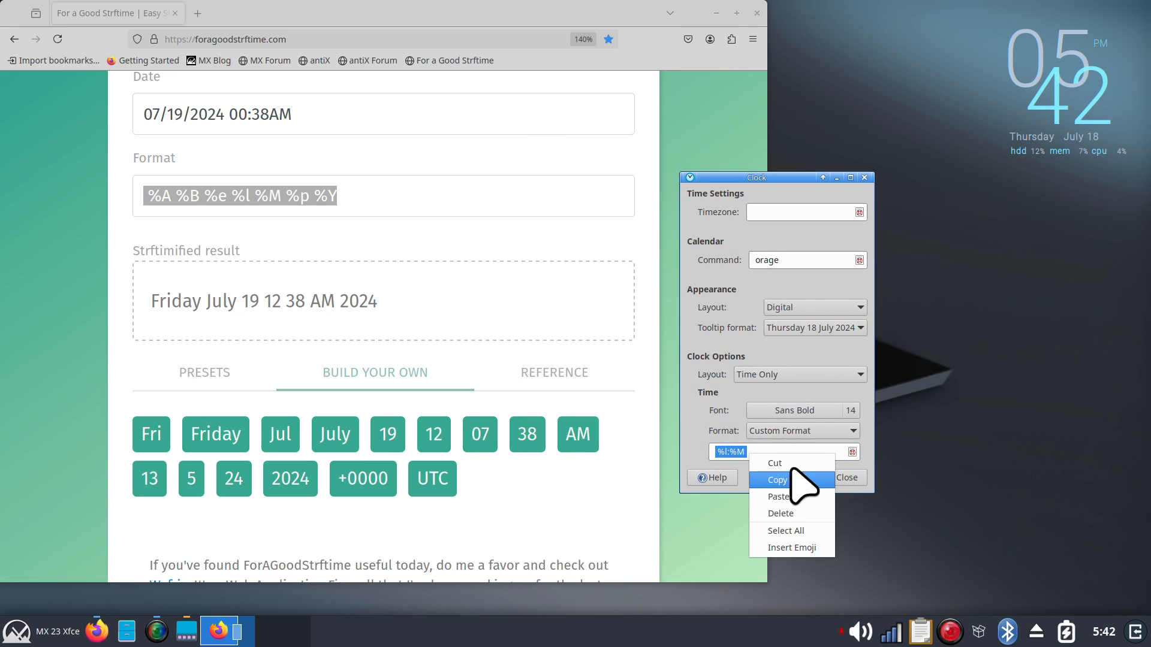
pyautogui.click(803, 500)
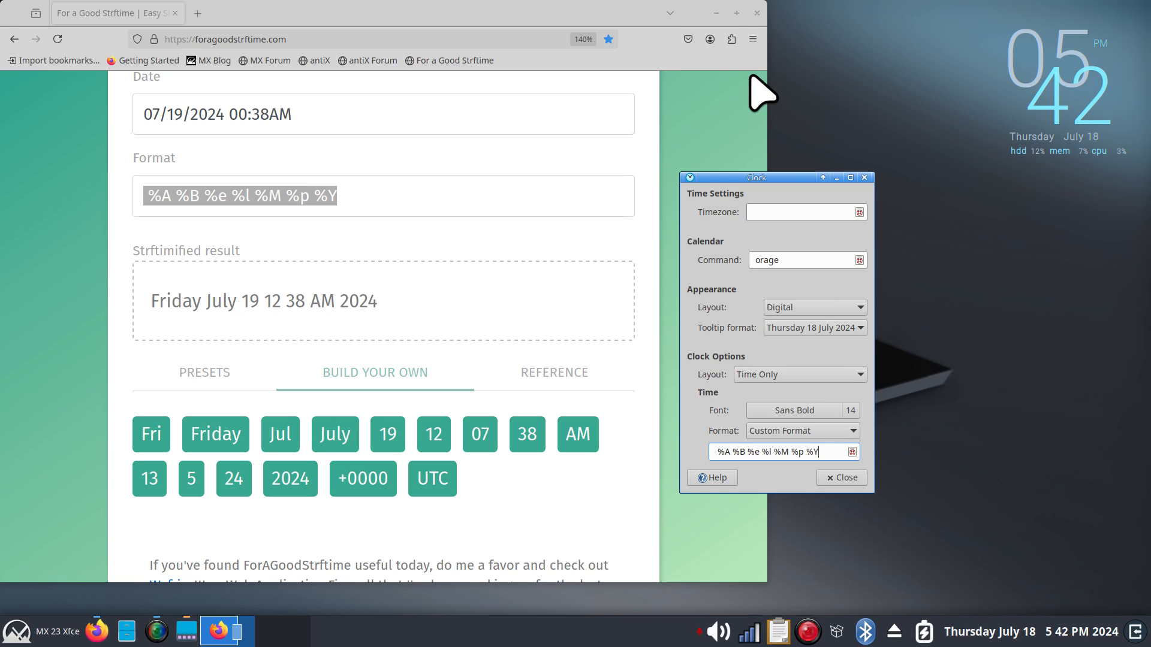
# Step: Minimize the browser, move the Clock dialog to open desktop space and insert a hyphen after %A in the custom time format
pyautogui.click(717, 12)
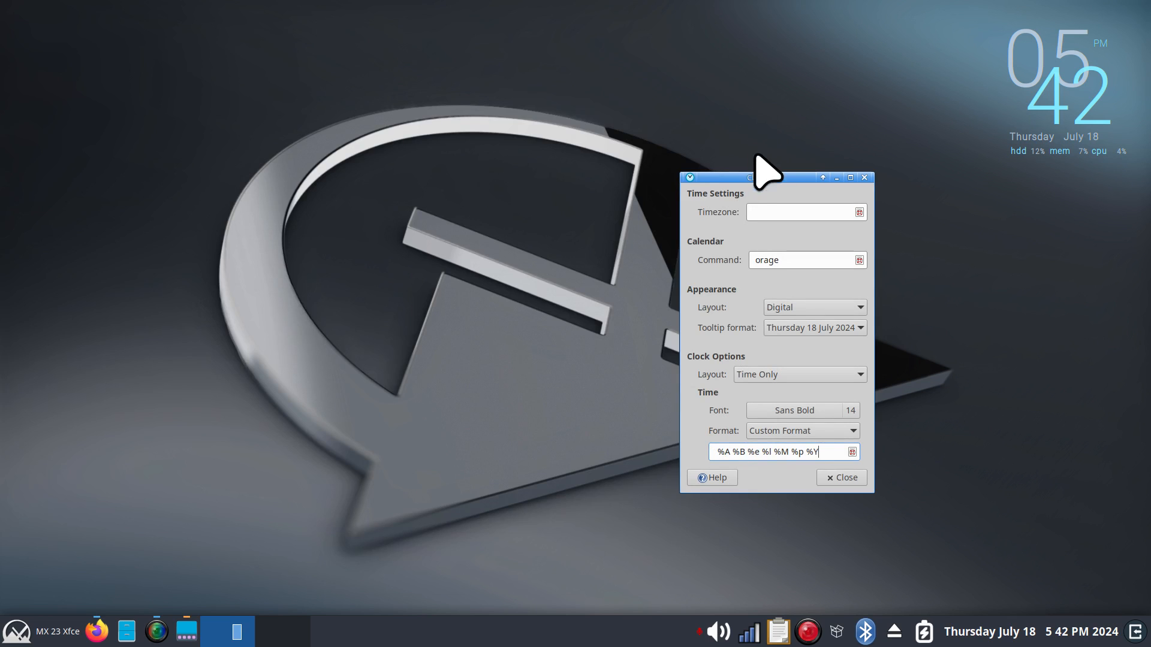
pyautogui.moveTo(765, 176); pyautogui.dragTo(581, 199)
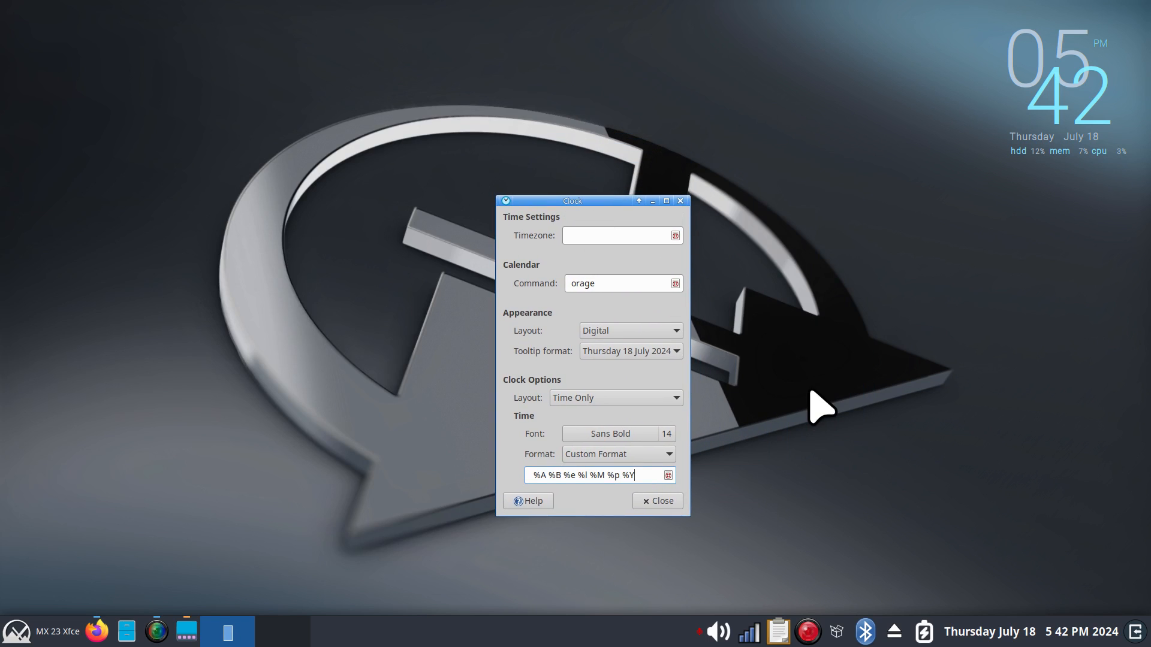
pyautogui.click(546, 476)
pyautogui.write('-')
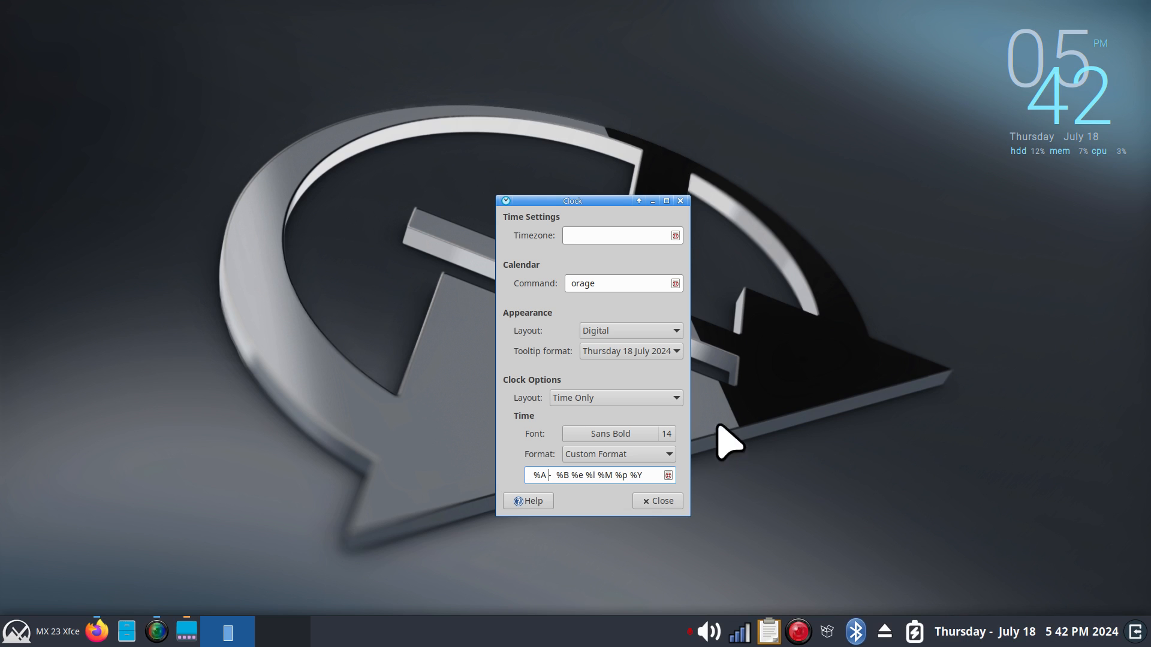
# Step: Insert a hyphen after %B in the custom time format and remove it again
pyautogui.click(571, 475)
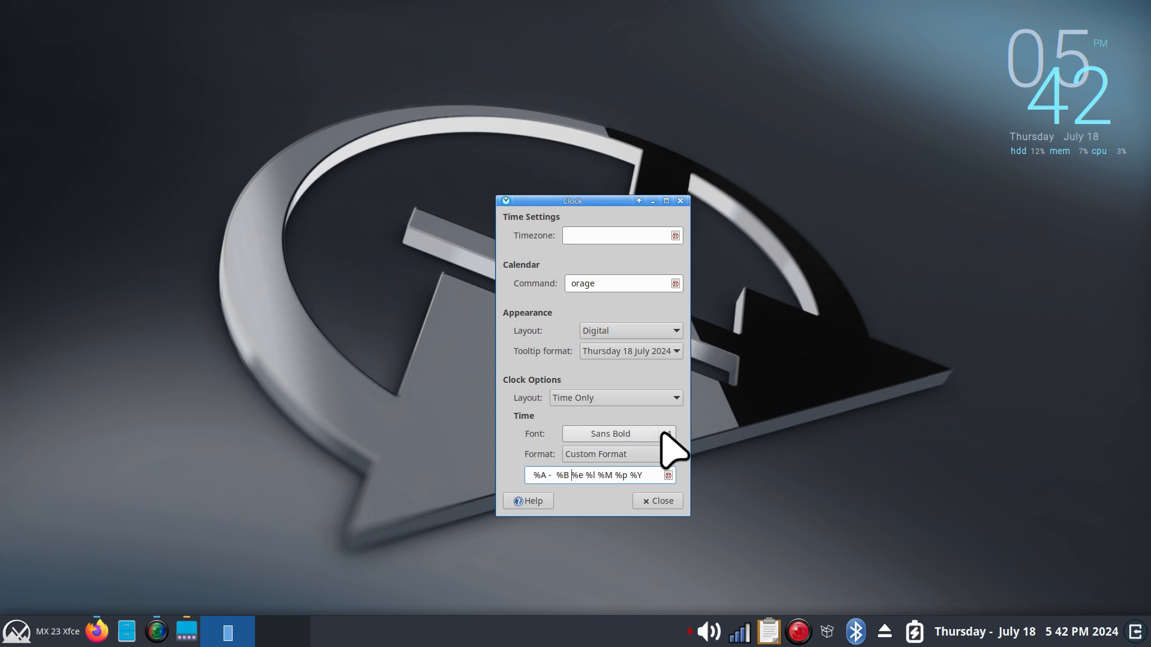
pyautogui.write('-')
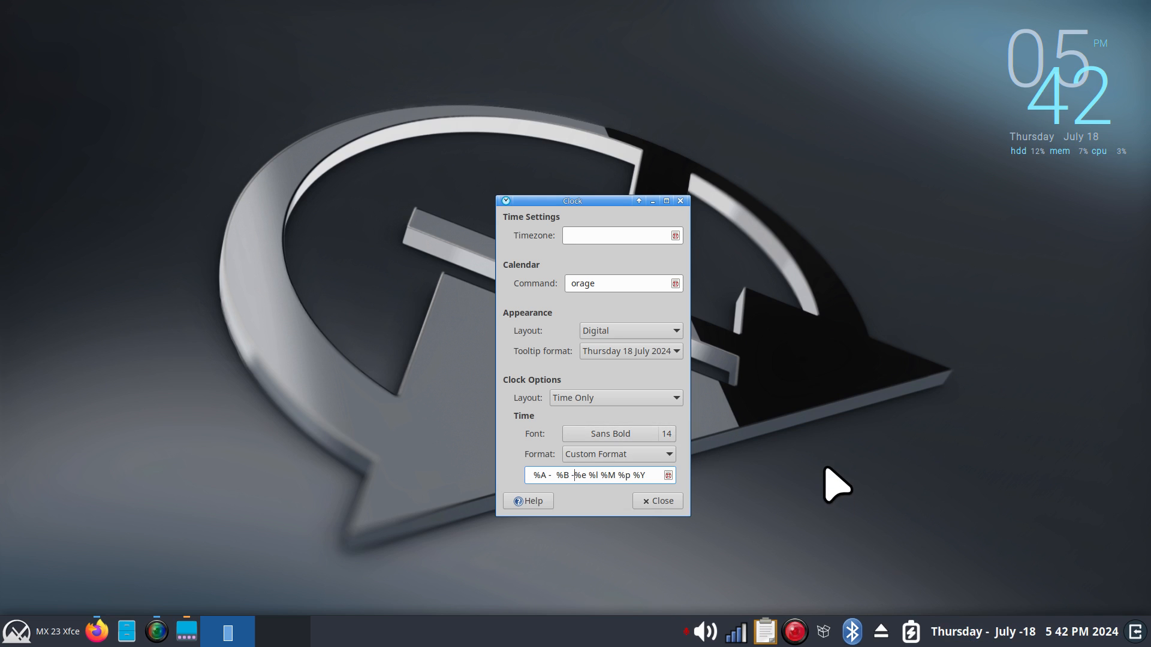
pyautogui.press('BackSpace')
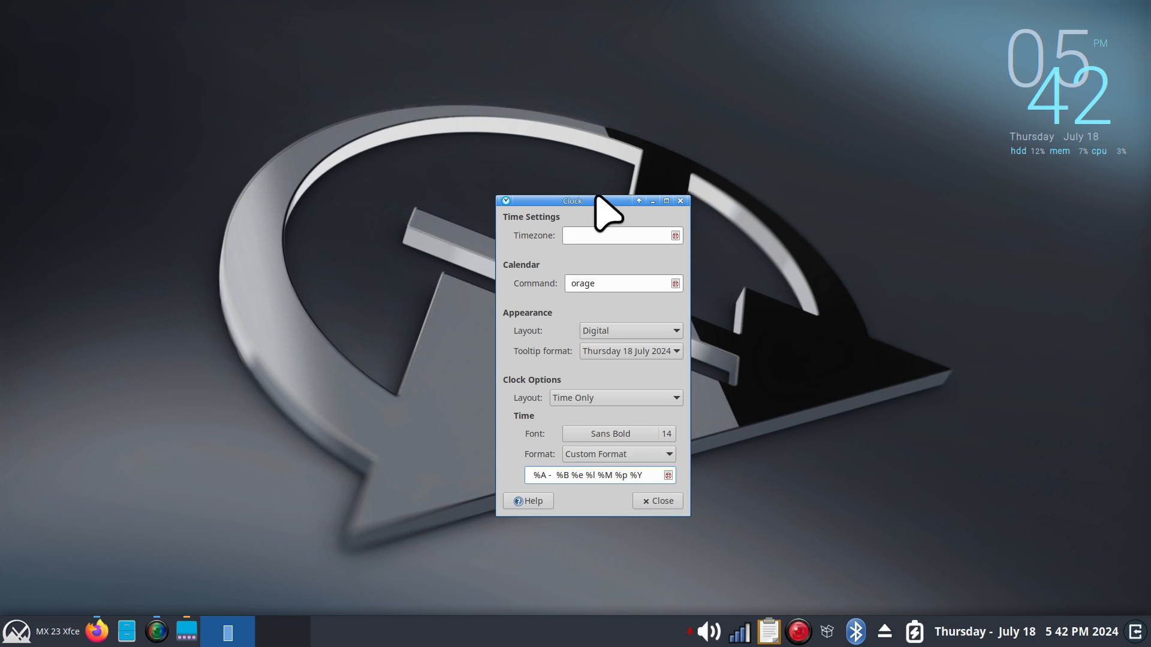
# Step: Switch to Firefox and look through the site's reference for the week, month and year format codes
pyautogui.click(96, 630)
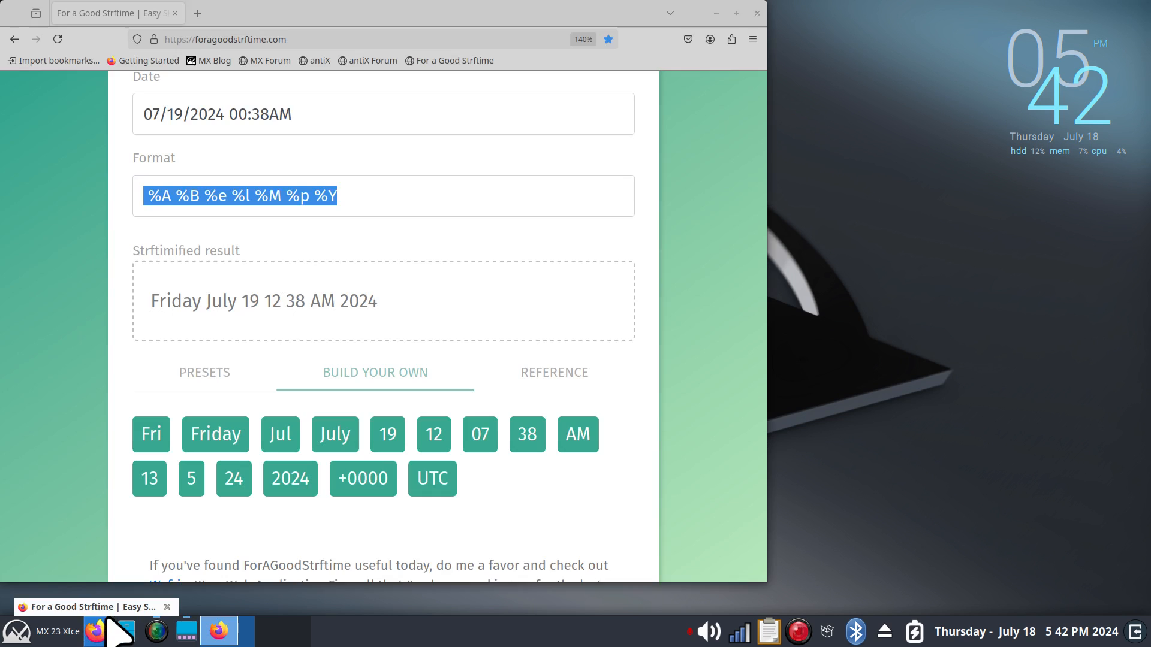
pyautogui.click(558, 381)
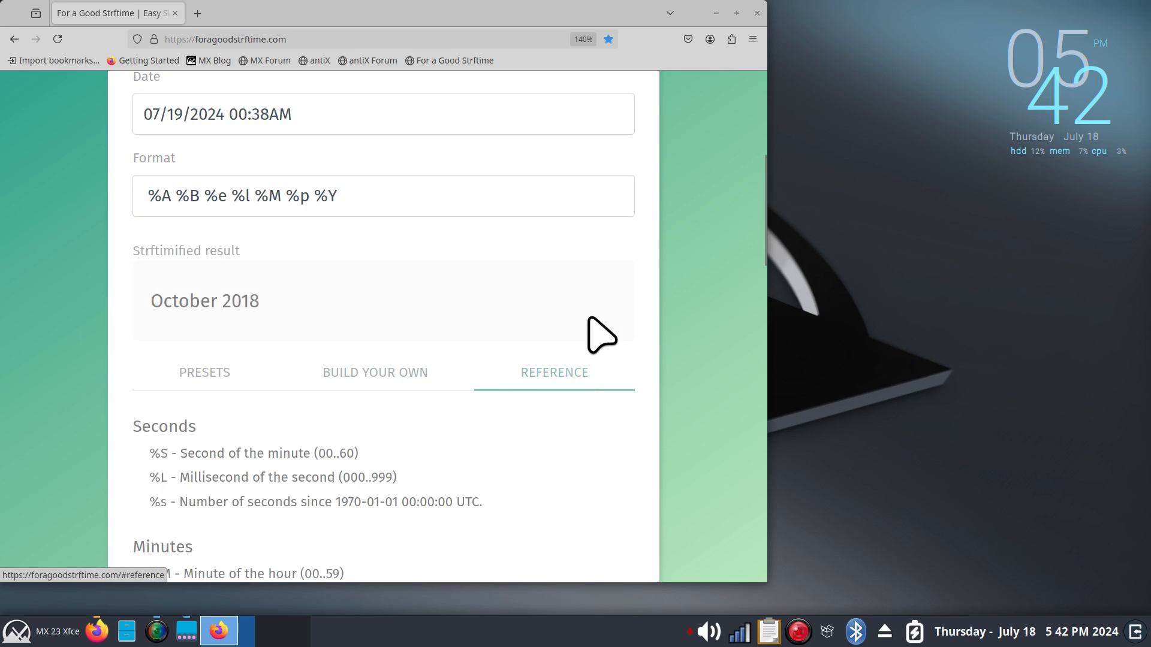
pyautogui.scroll(-5, 599, 334)
pyautogui.scroll(-2, 599, 334)
pyautogui.scroll(-5, 256, 458)
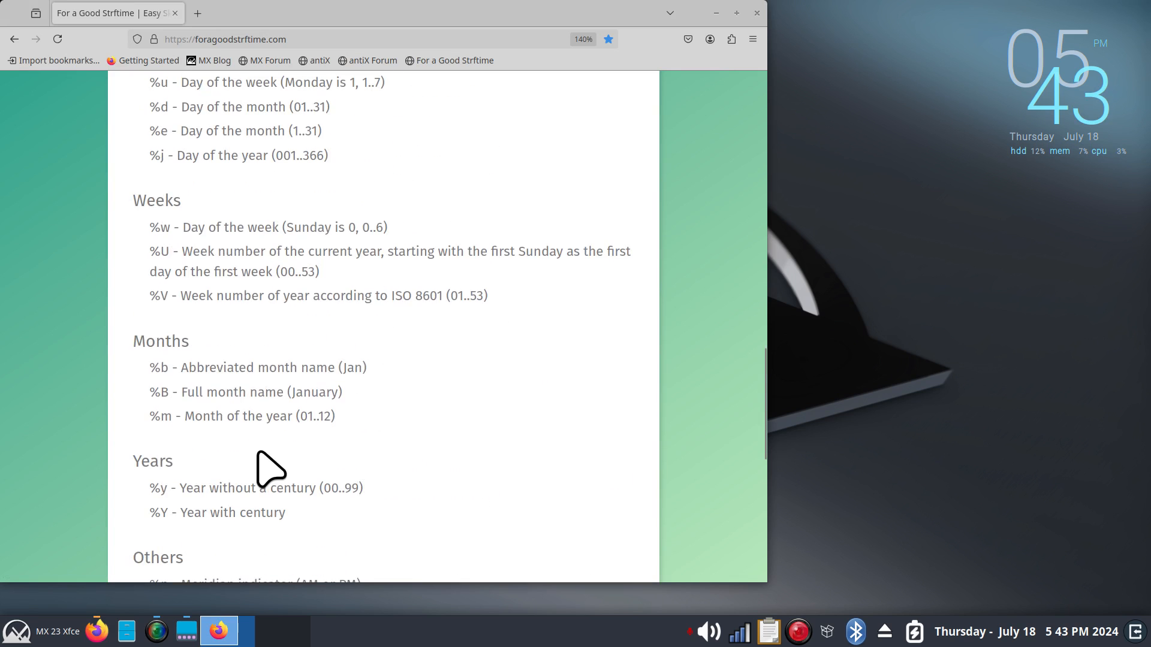
# Step: Review the 12-hour clock code in the site's hours reference and minimize the browser
pyautogui.scroll(5, 257, 457)
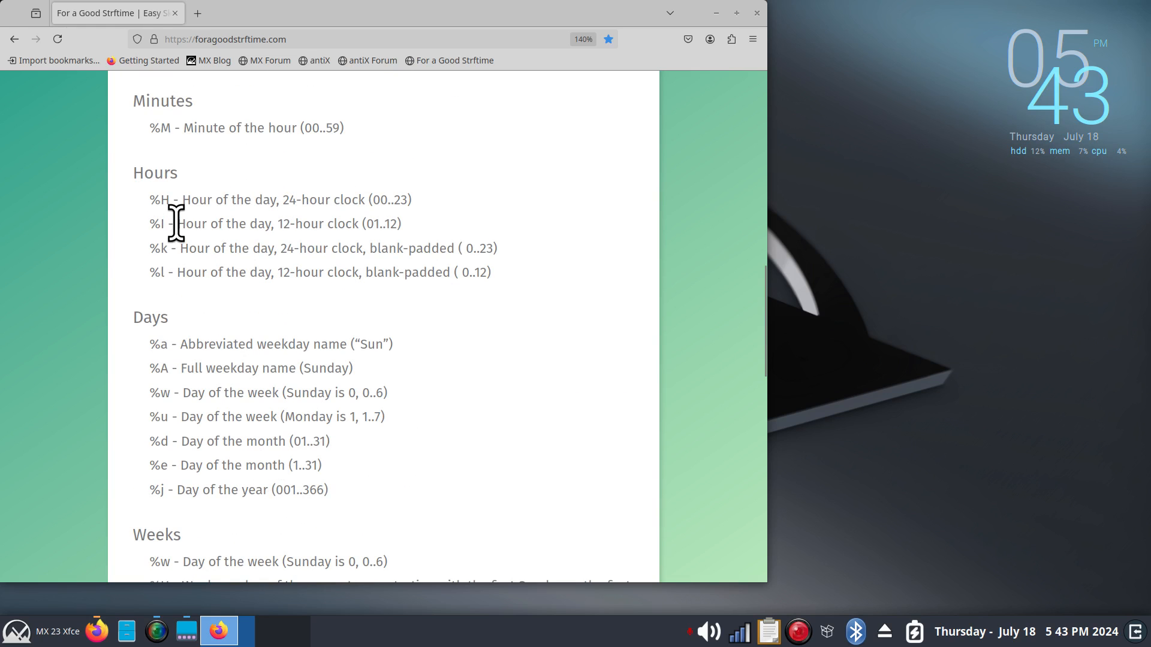
pyautogui.moveTo(176, 224); pyautogui.dragTo(401, 225)
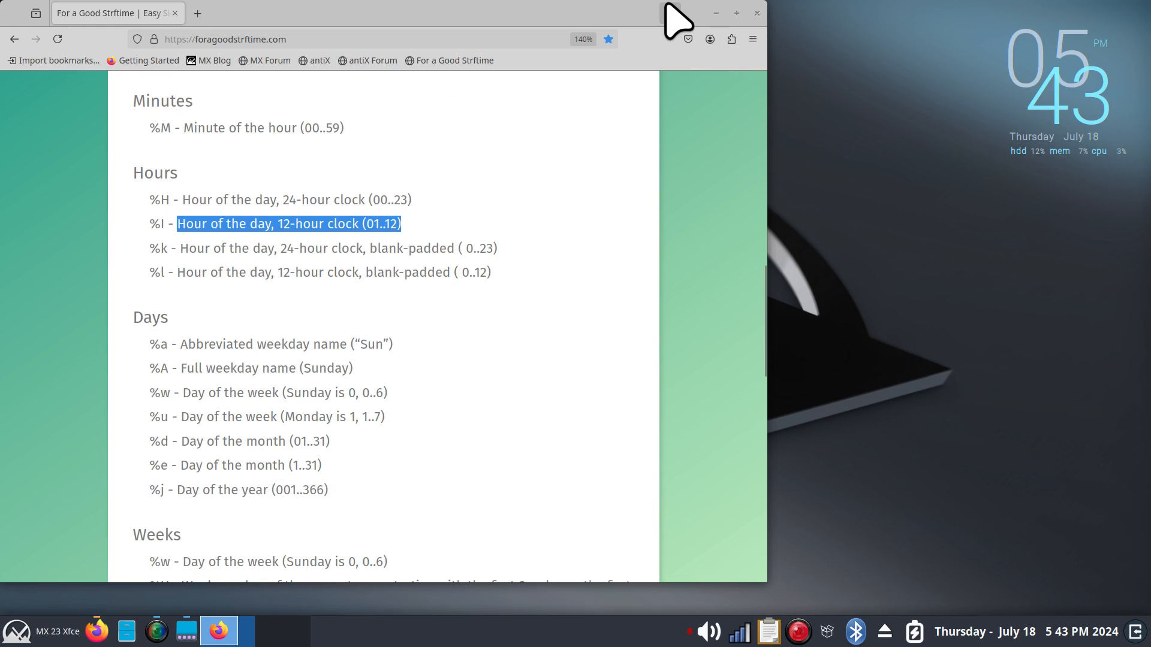
pyautogui.click(715, 13)
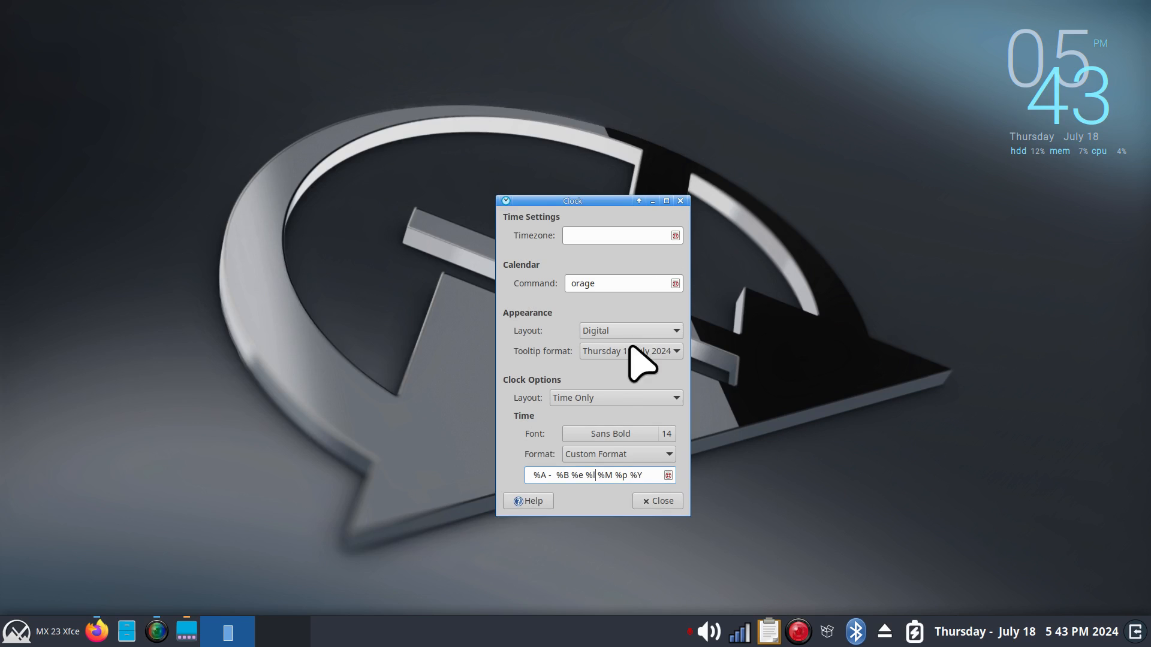
# Step: Replace the space between %l and %M in the clock's custom time format with a colon
pyautogui.click(596, 476)
pyautogui.write(':')
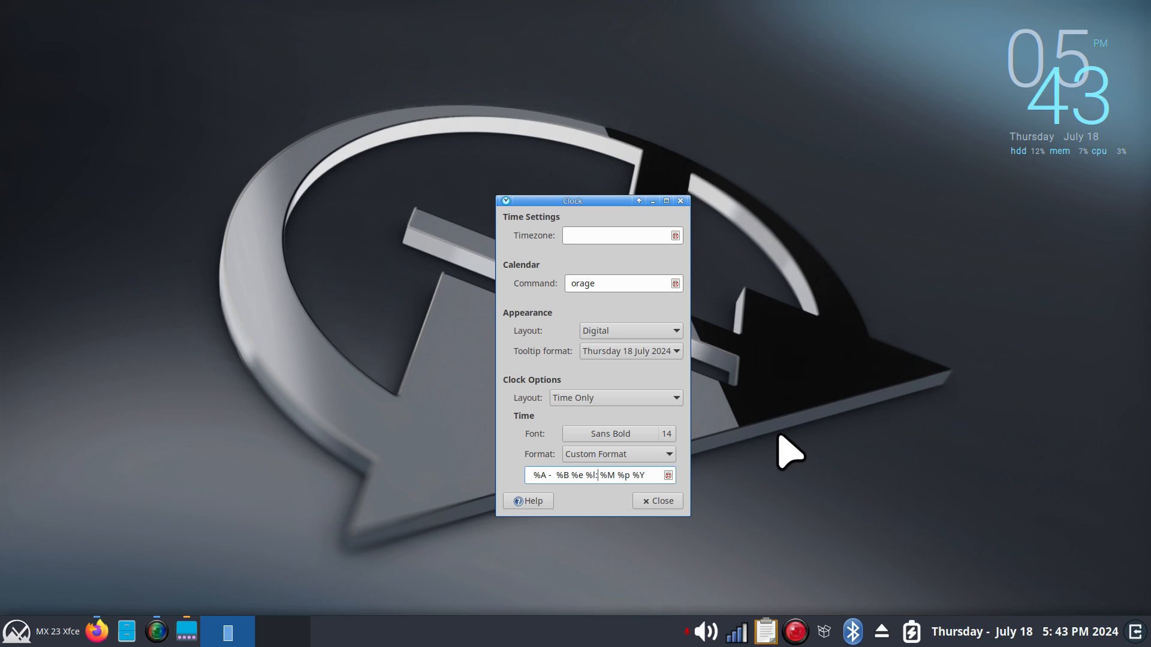
pyautogui.press('Delete')
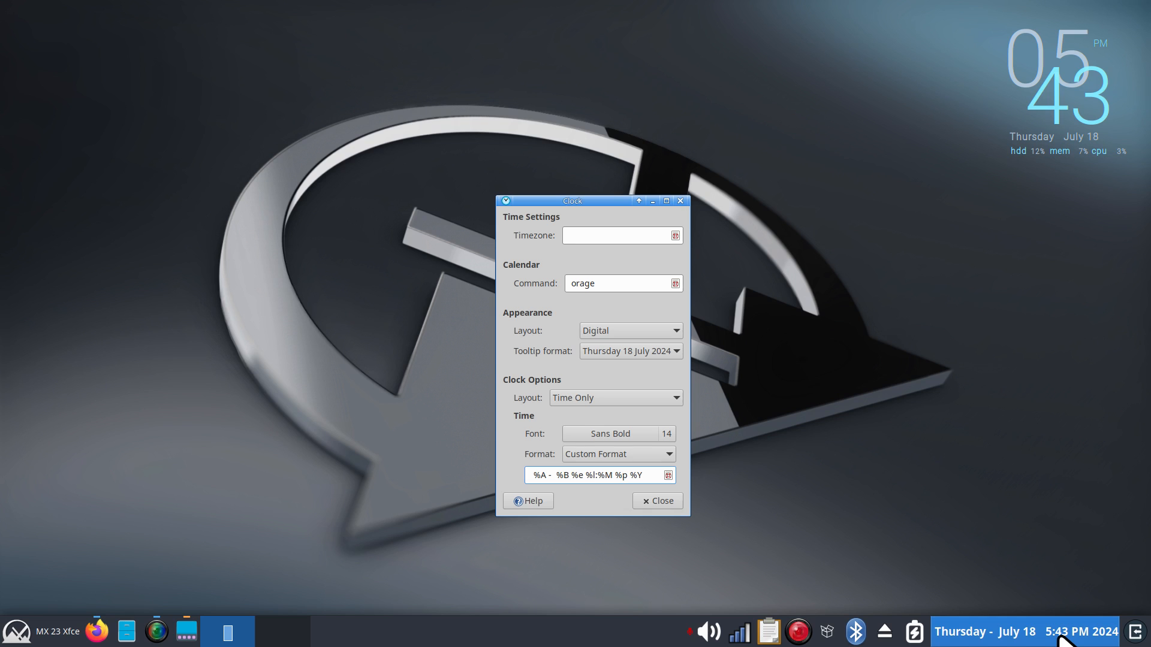
# Step: Try the lowercase meridian code %P in the custom time format and restore %p
pyautogui.click(628, 475)
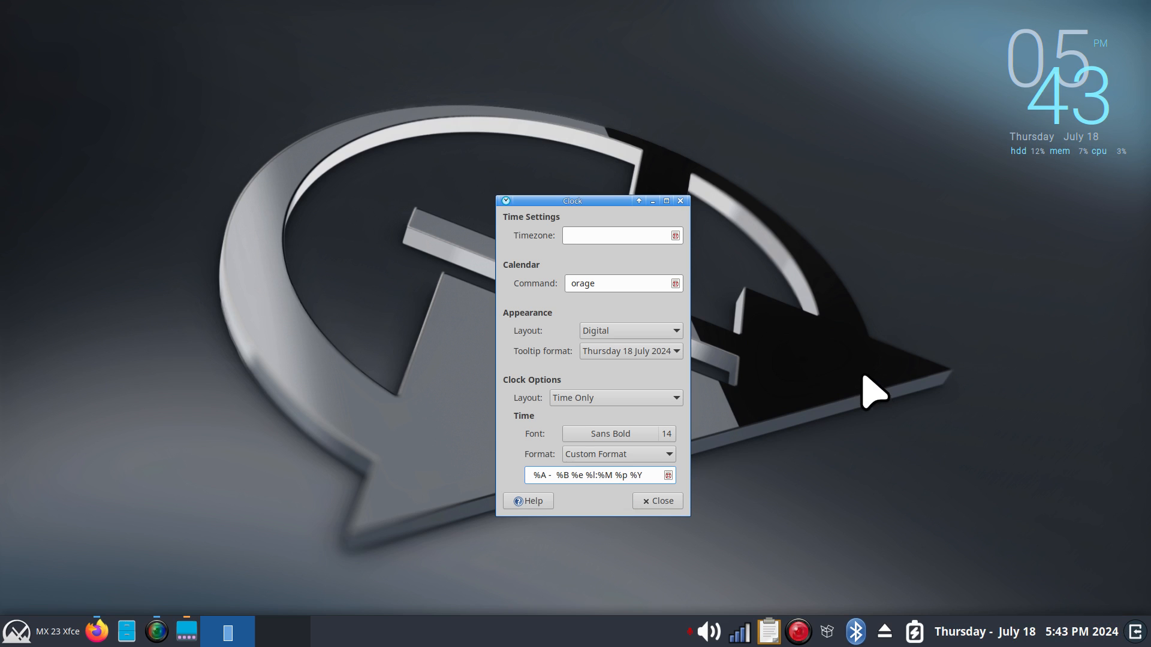
pyautogui.press('BackSpace')
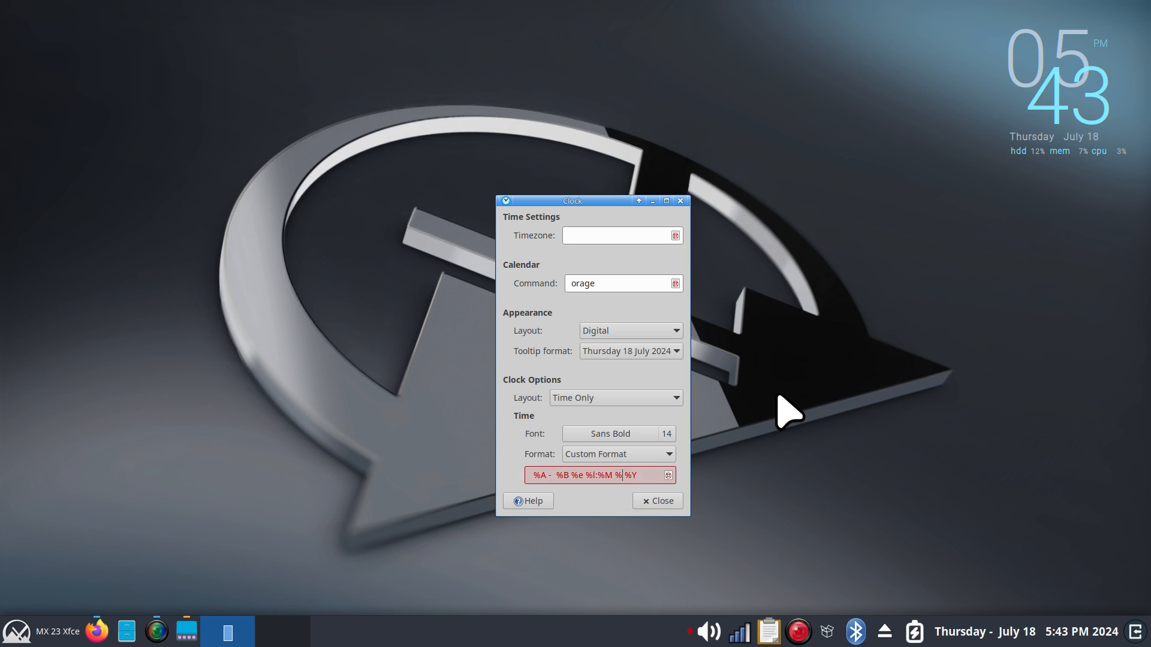
pyautogui.write('P')
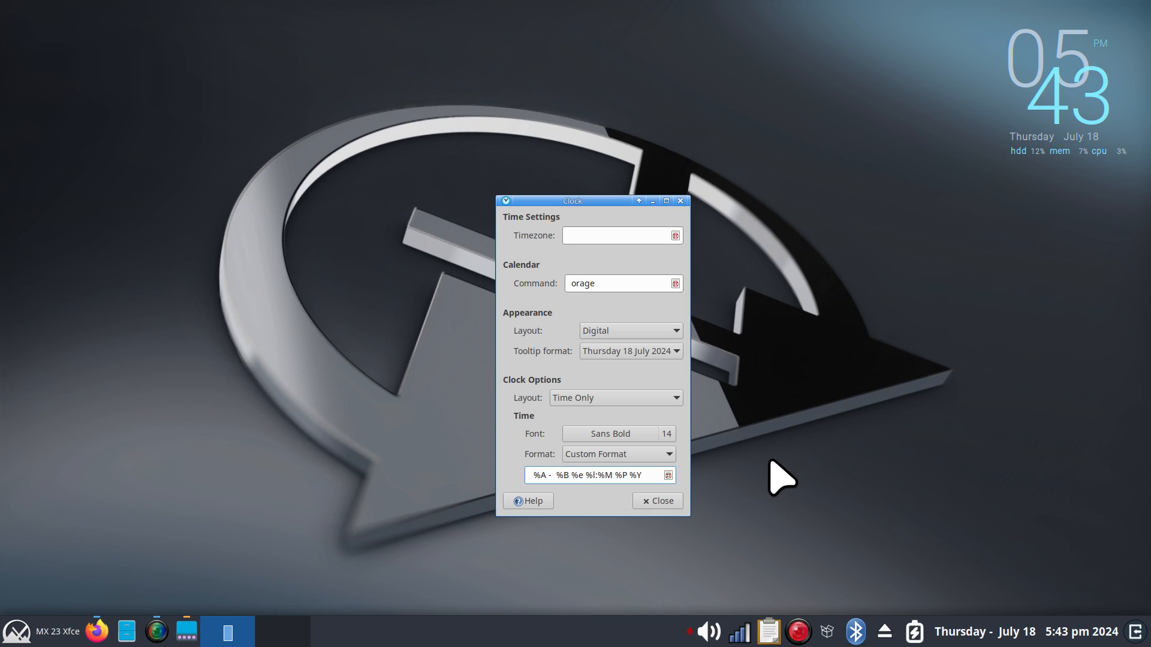
pyautogui.press('BackSpace')
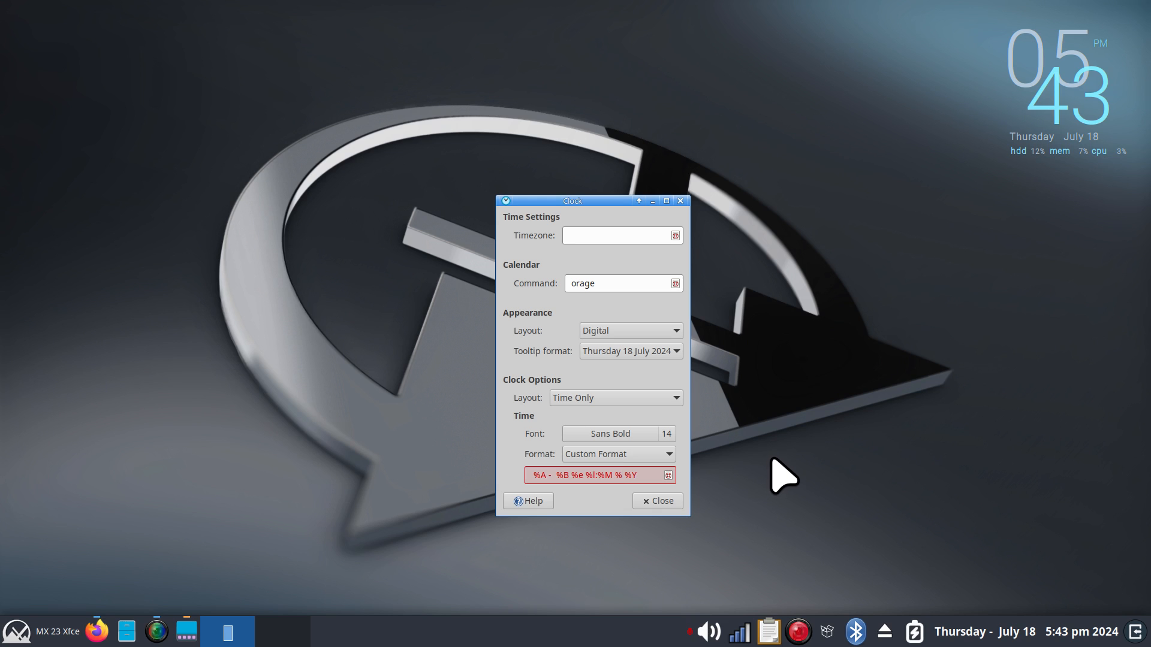
pyautogui.click(623, 481)
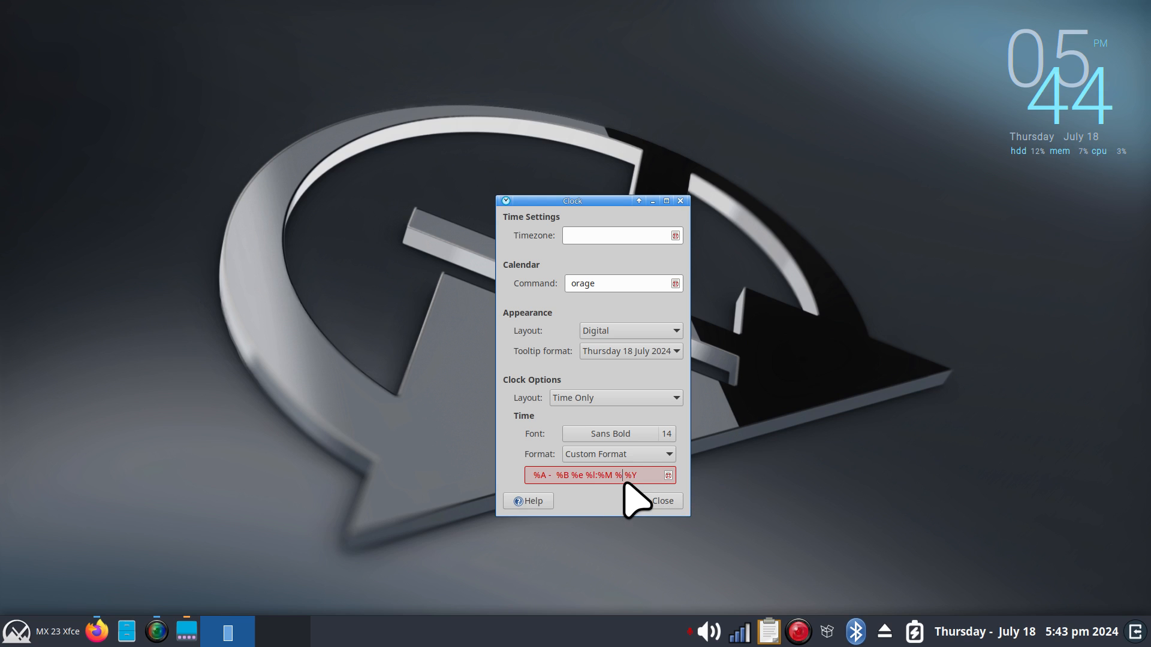
pyautogui.write('%p')
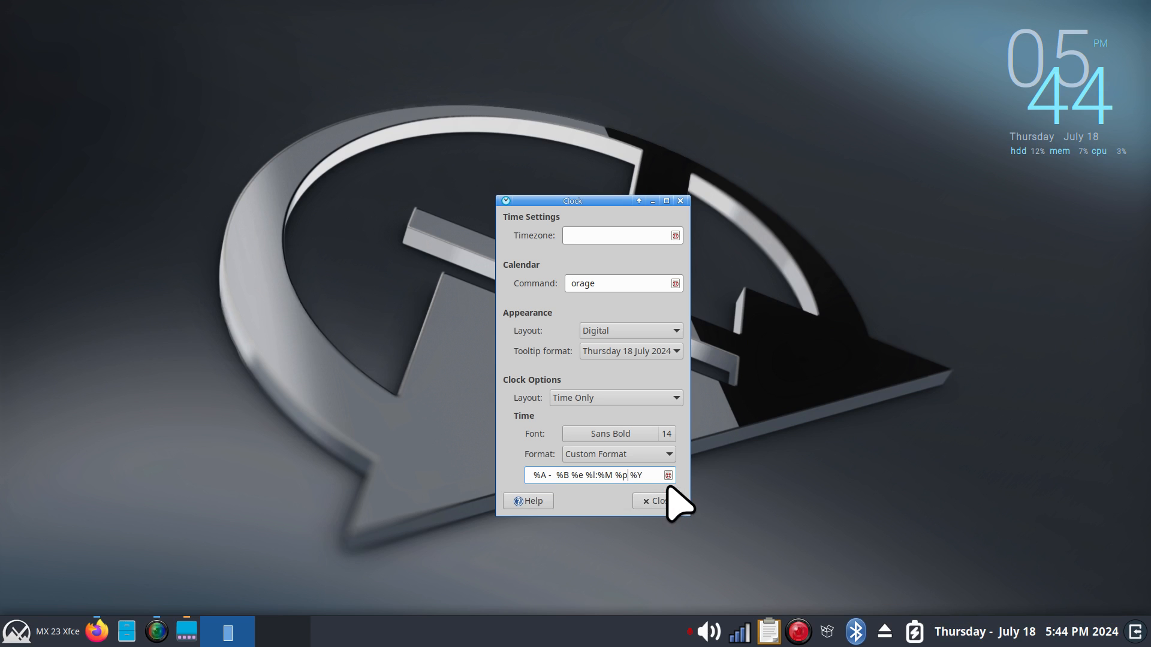
# Step: Insert a hyphen between %p and %Y in the custom time format and move the Clock dialog aside
pyautogui.write('-')
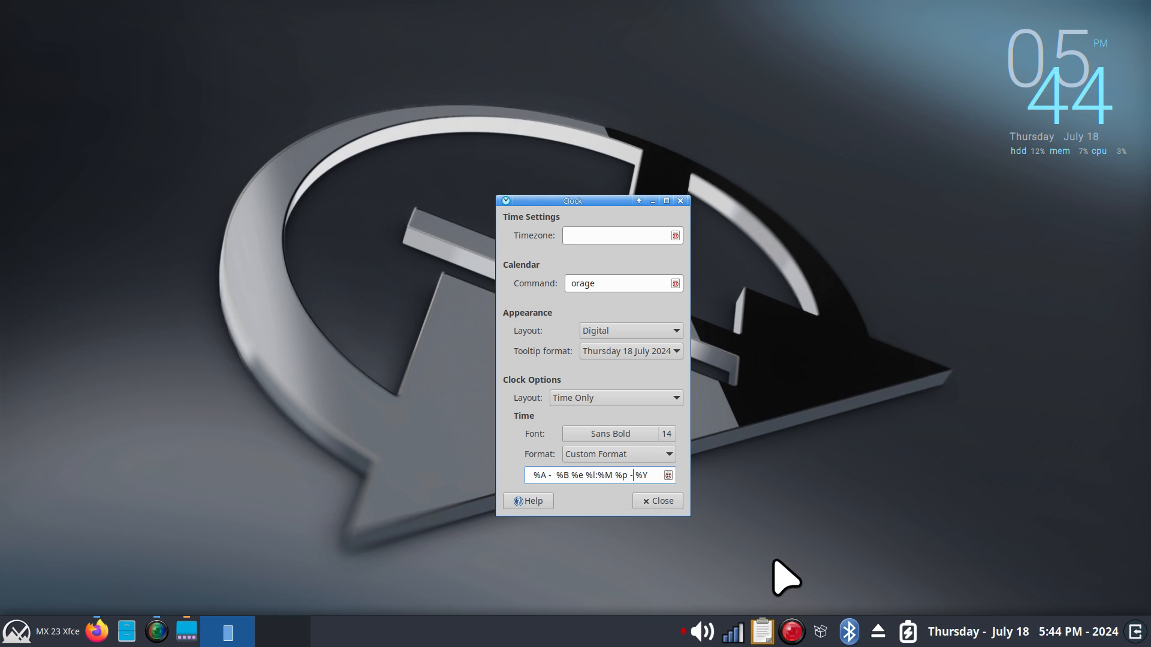
pyautogui.moveTo(599, 201); pyautogui.dragTo(757, 157)
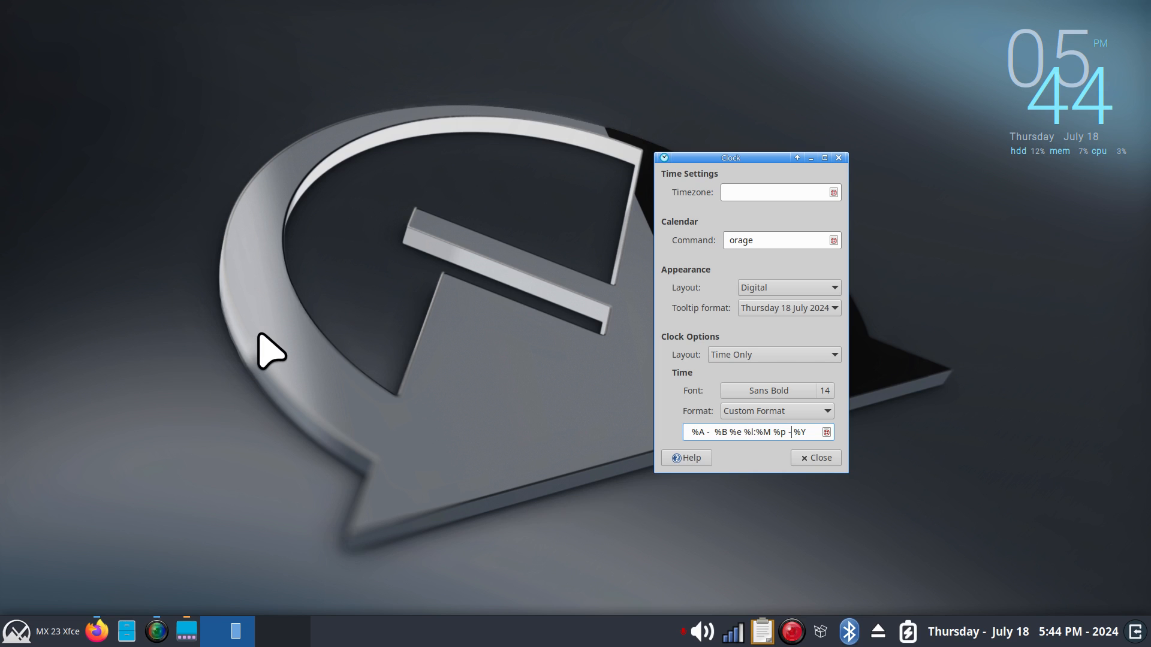
# Step: Create an empty file named strf on the desktop
pyautogui.rightClick(193, 103)
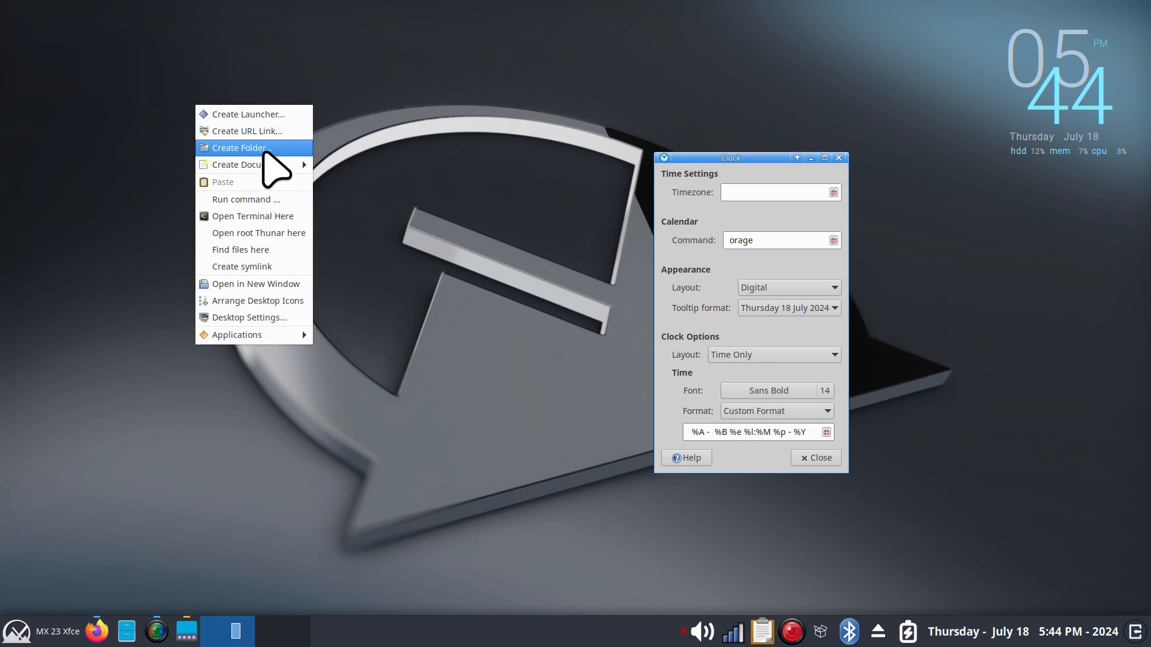
pyautogui.moveTo(282, 164)
pyautogui.click(353, 183)
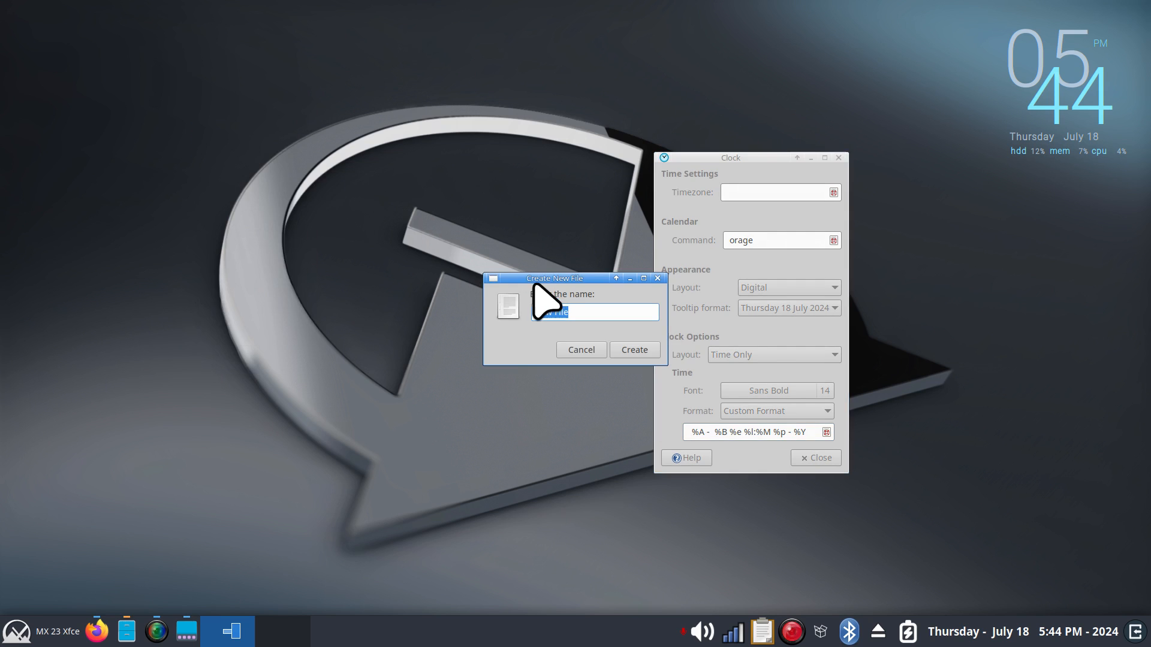
pyautogui.moveTo(540, 276); pyautogui.dragTo(304, 346)
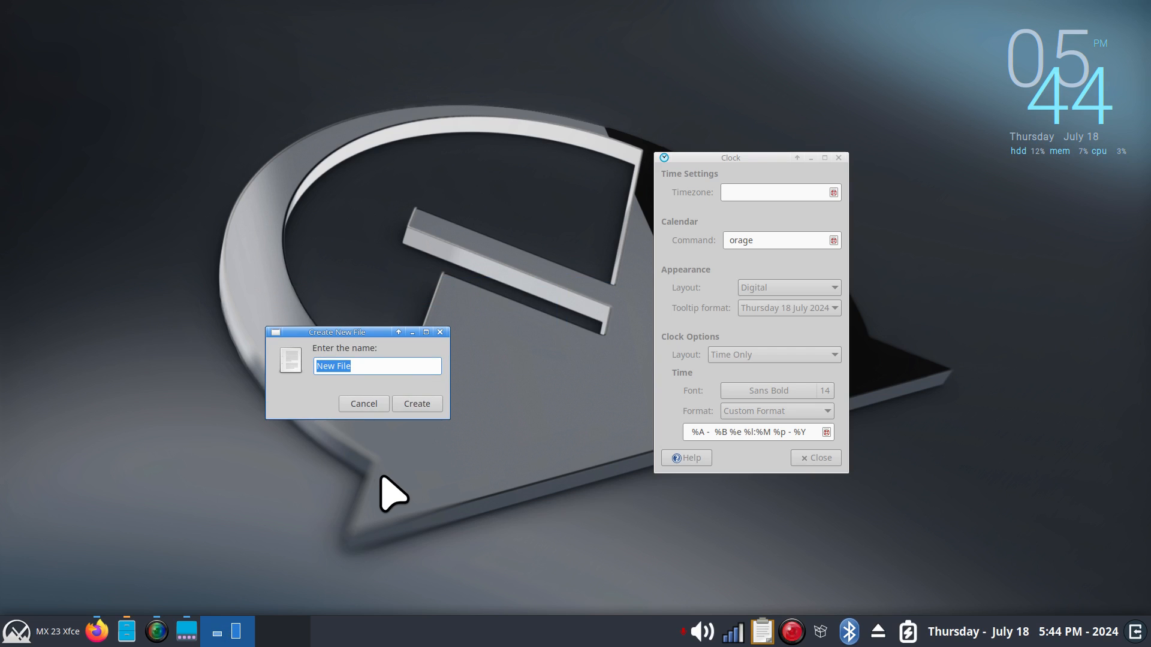
pyautogui.write('strf')
pyautogui.press('Return')
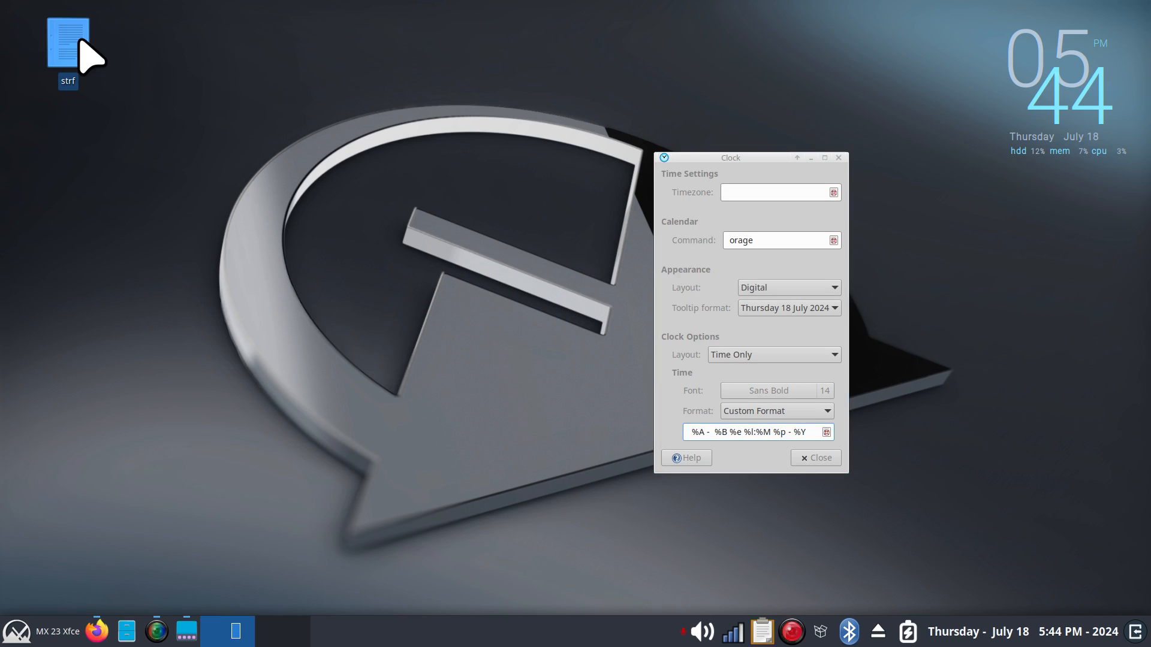
# Step: Copy the clock's custom format %A - %B %e %l:%M %p - %Y into the strf file, save it and close the editor
pyautogui.doubleClick(79, 42)
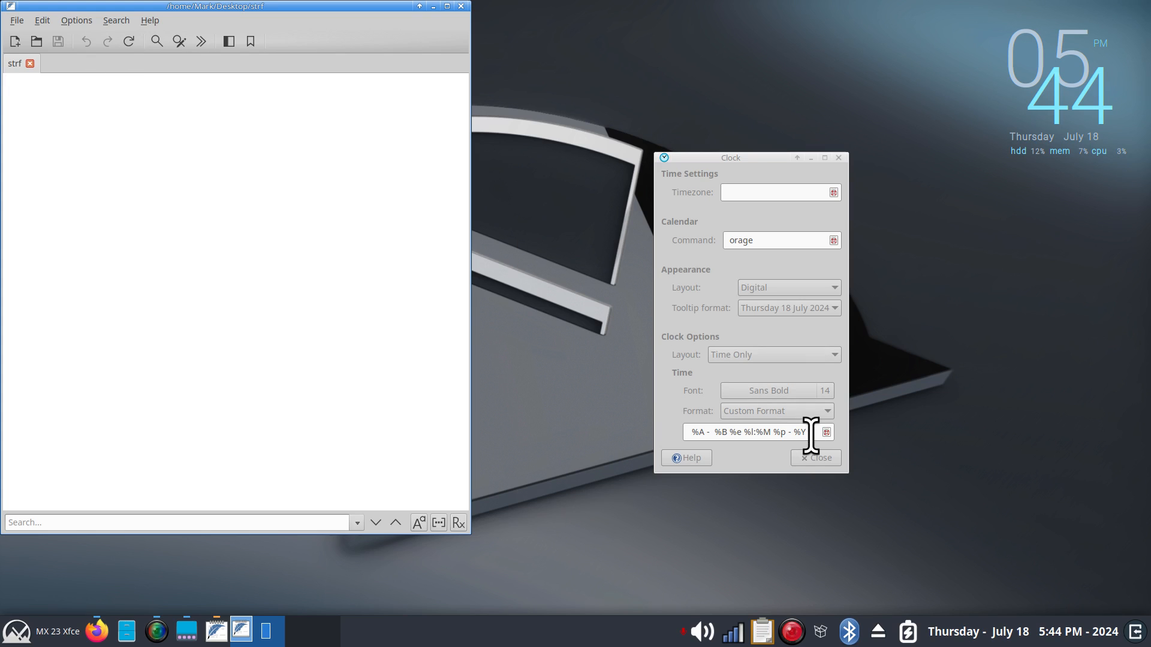
pyautogui.moveTo(810, 433); pyautogui.dragTo(681, 432)
pyautogui.rightClick(706, 432)
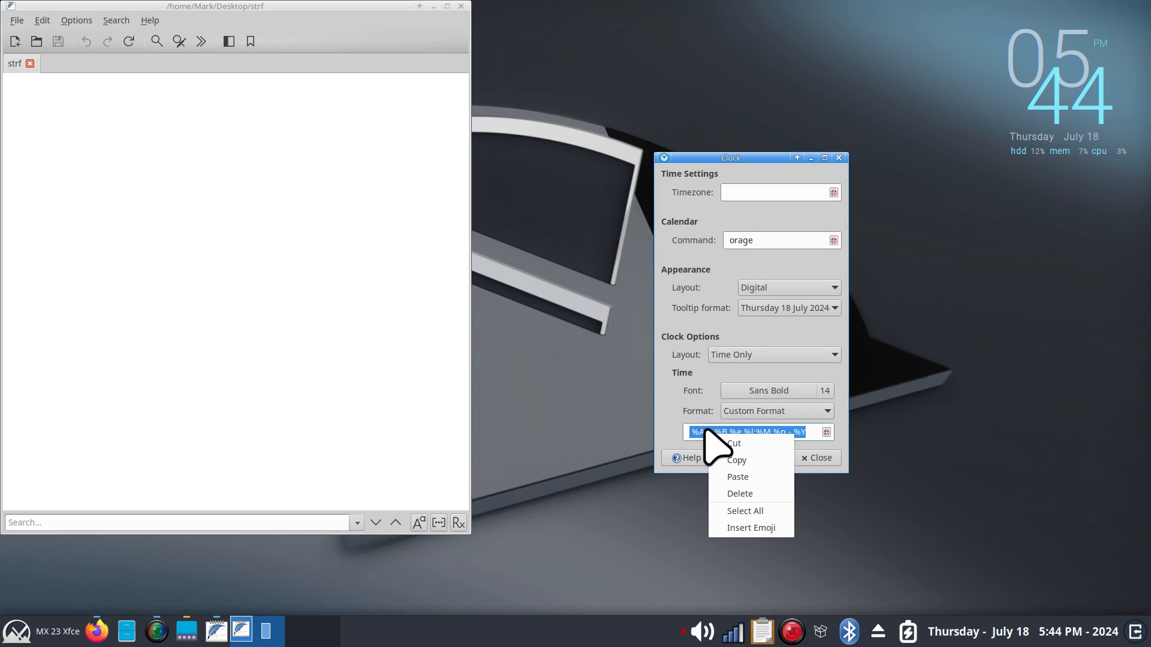
pyautogui.click(751, 461)
pyautogui.rightClick(101, 94)
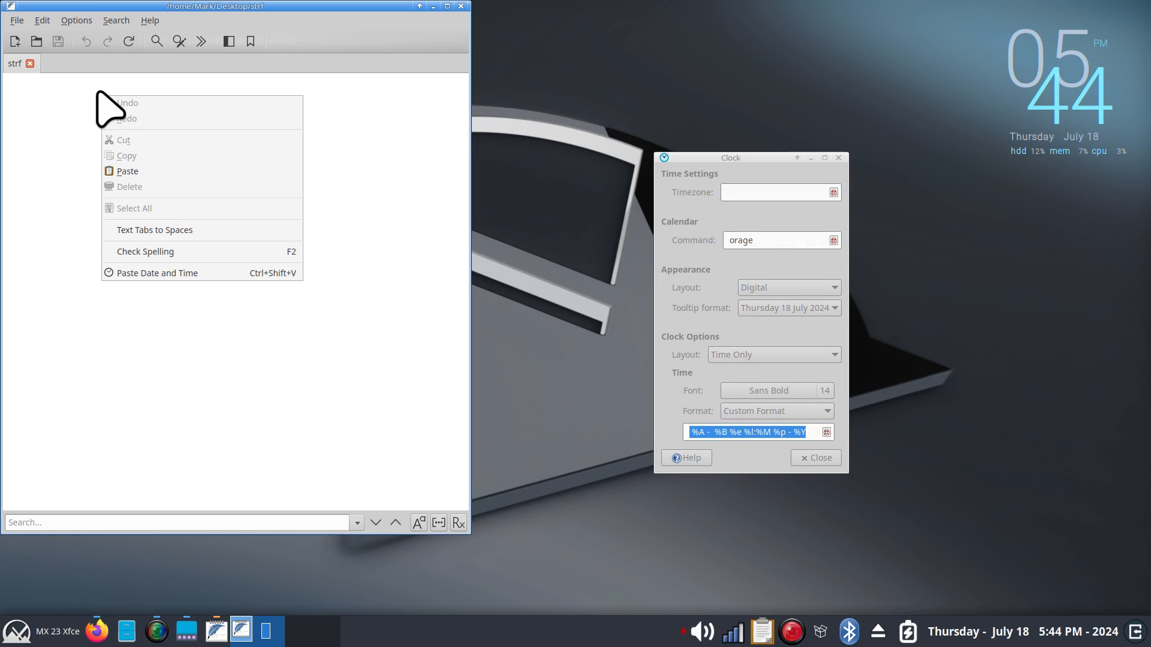
pyautogui.click(204, 169)
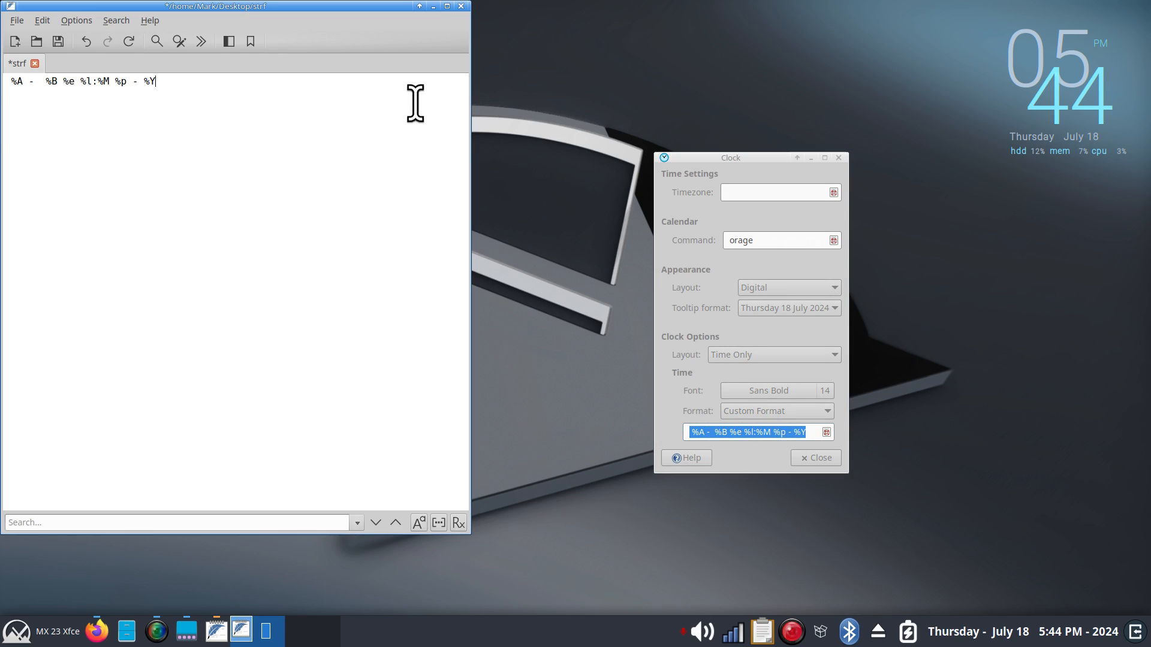
pyautogui.click(461, 6)
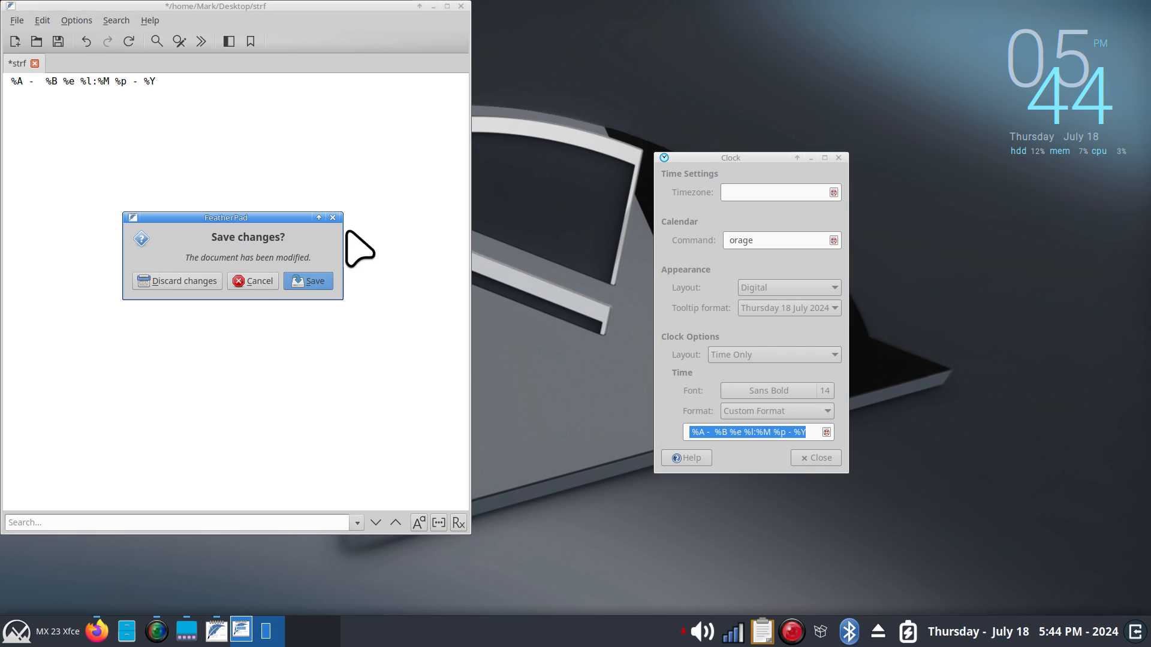
pyautogui.click(312, 283)
# Step: View the demo drive in the file manager as a possible storage location and close the file manager
pyautogui.click(126, 632)
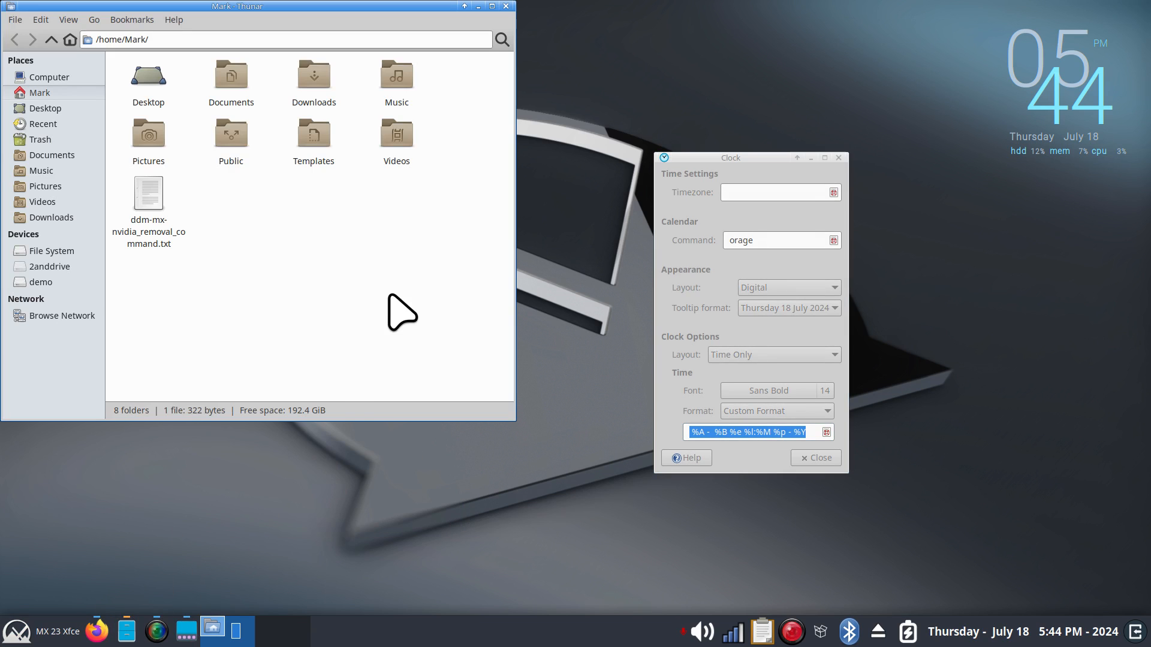
pyautogui.click(36, 282)
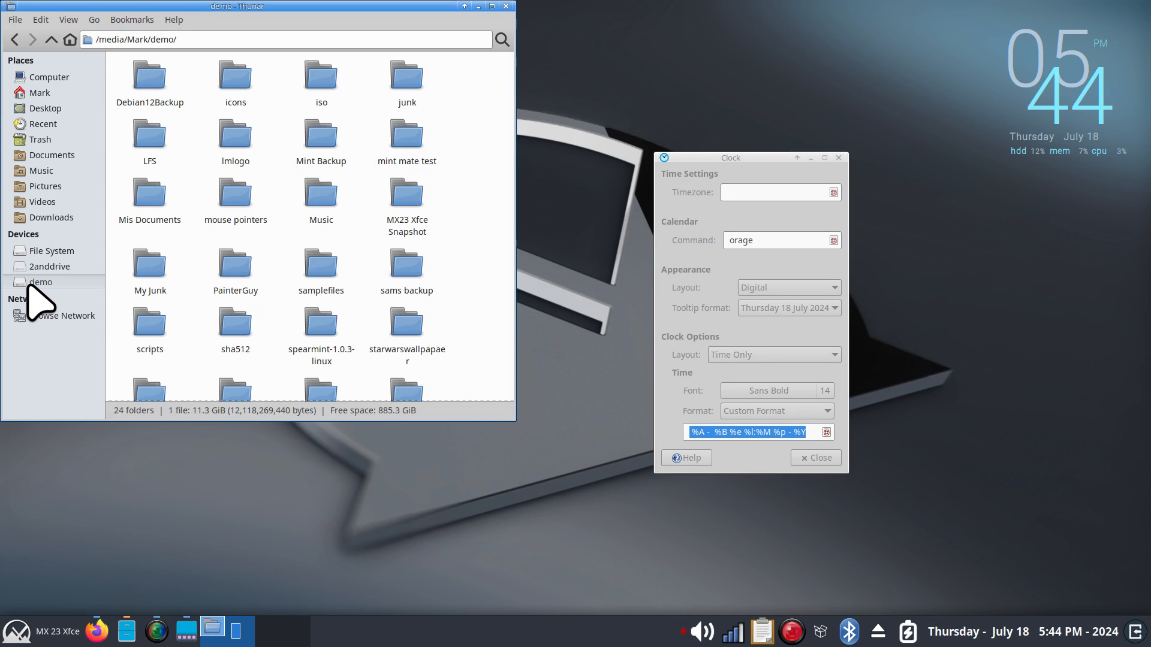
pyautogui.click(505, 7)
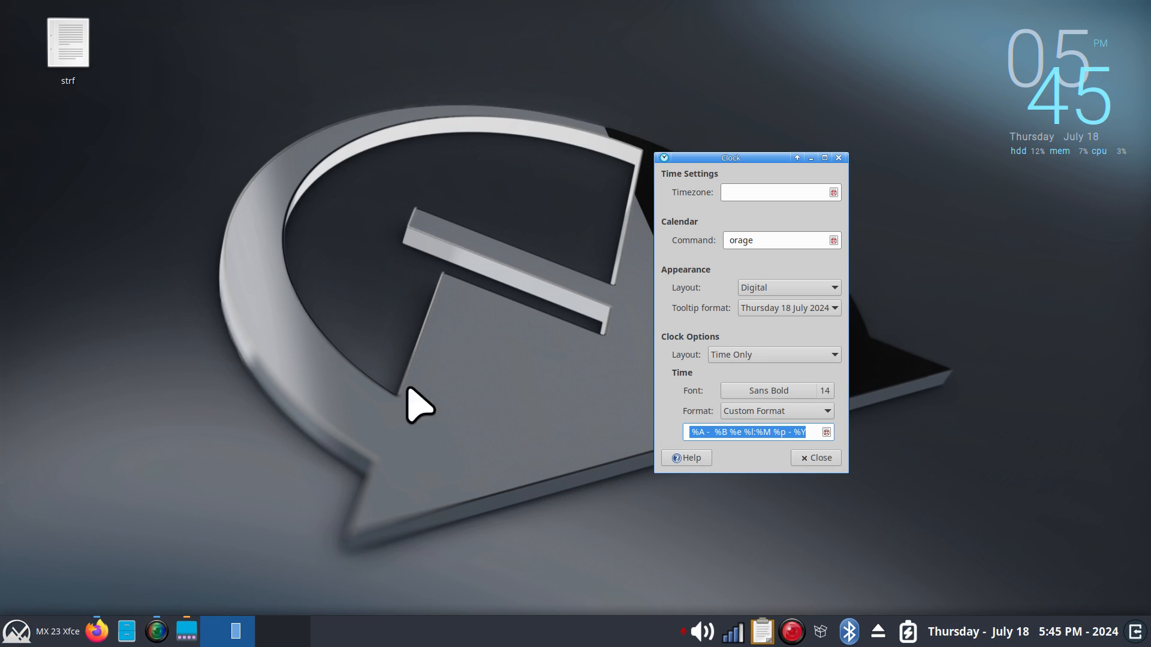
# Step: Reopen the strf file, copy its saved format string and place the cursor in the clock's custom format field
pyautogui.moveTo(75, 70)
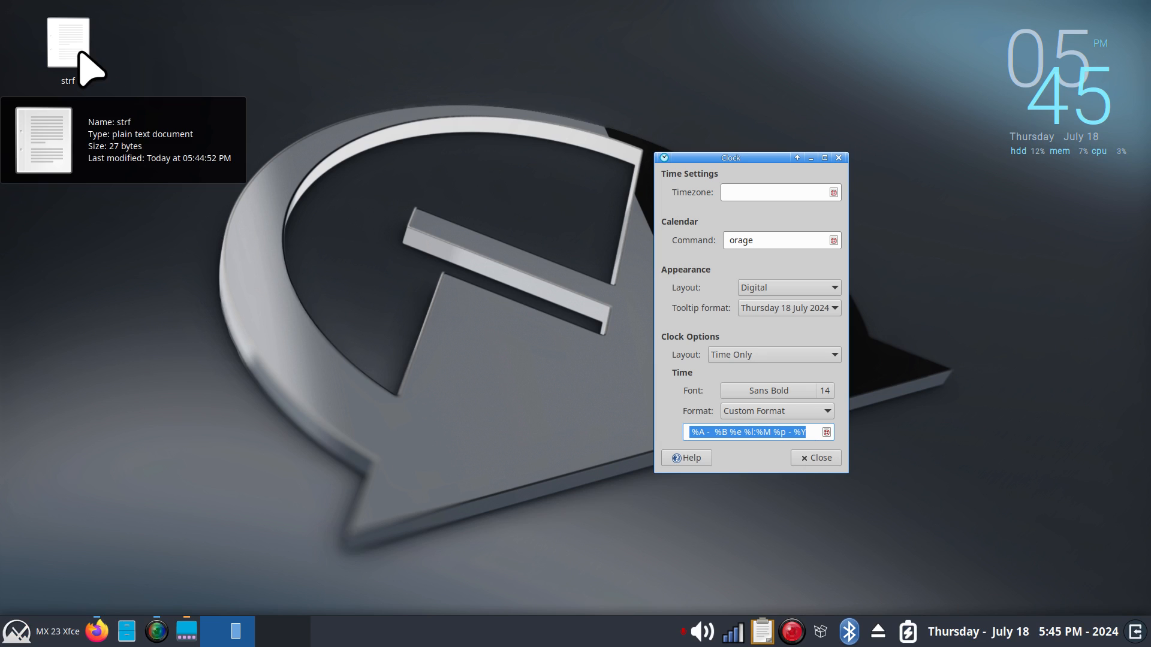
pyautogui.doubleClick(77, 52)
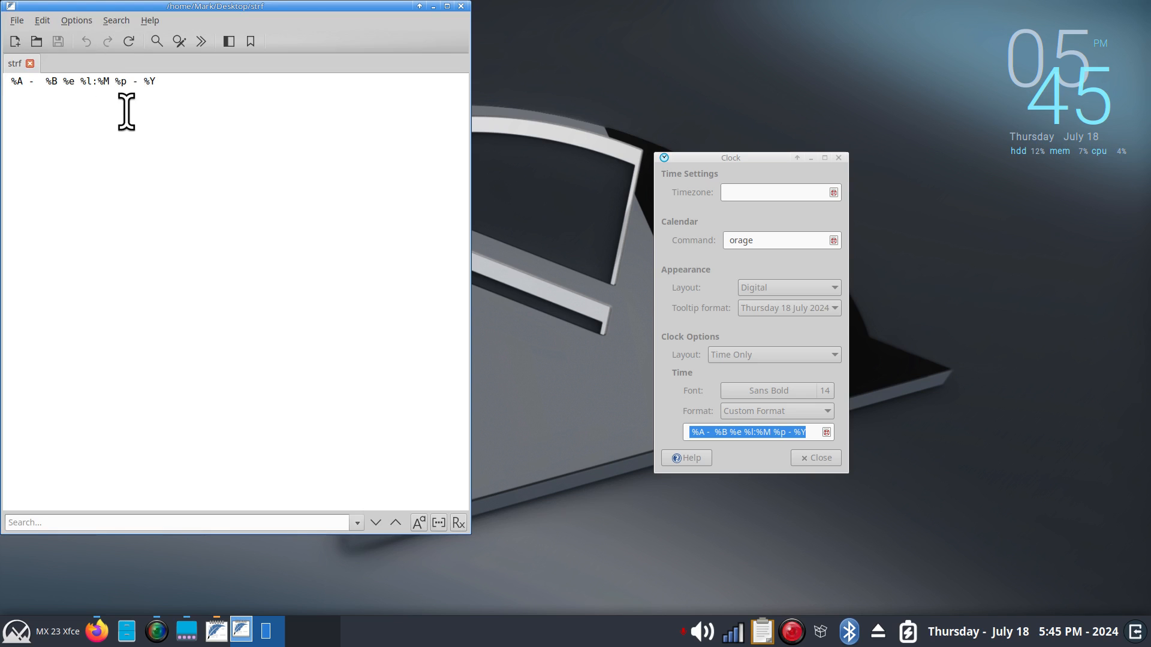
pyautogui.moveTo(210, 84); pyautogui.dragTo(7, 81)
pyautogui.rightClick(84, 81)
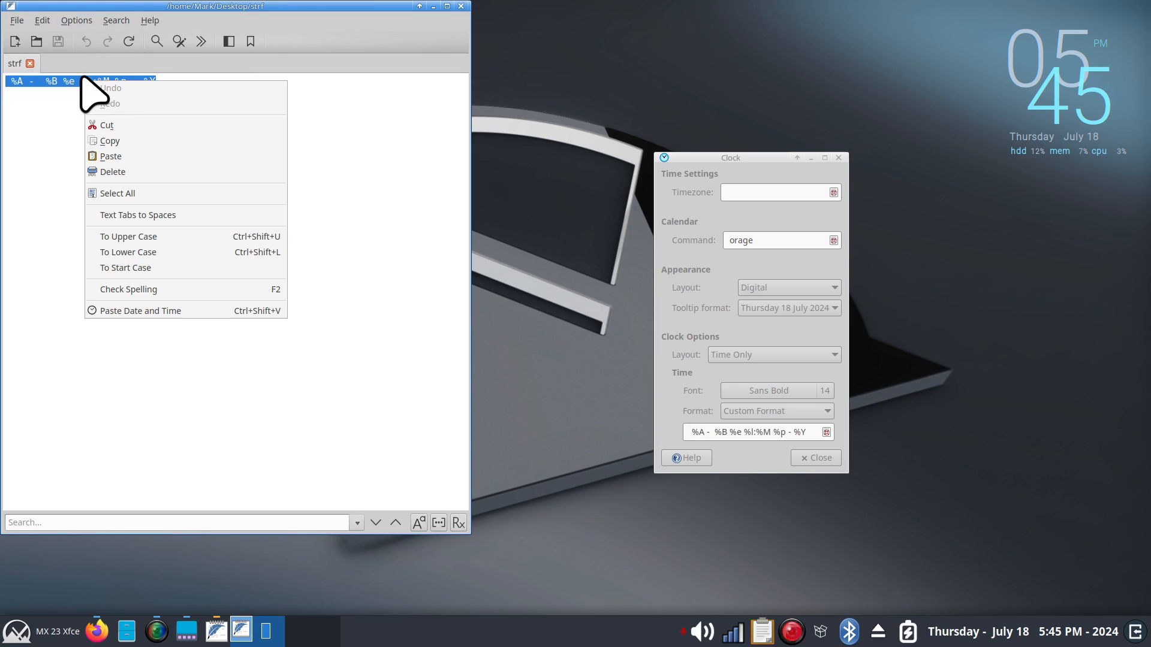
pyautogui.click(110, 140)
pyautogui.click(777, 433)
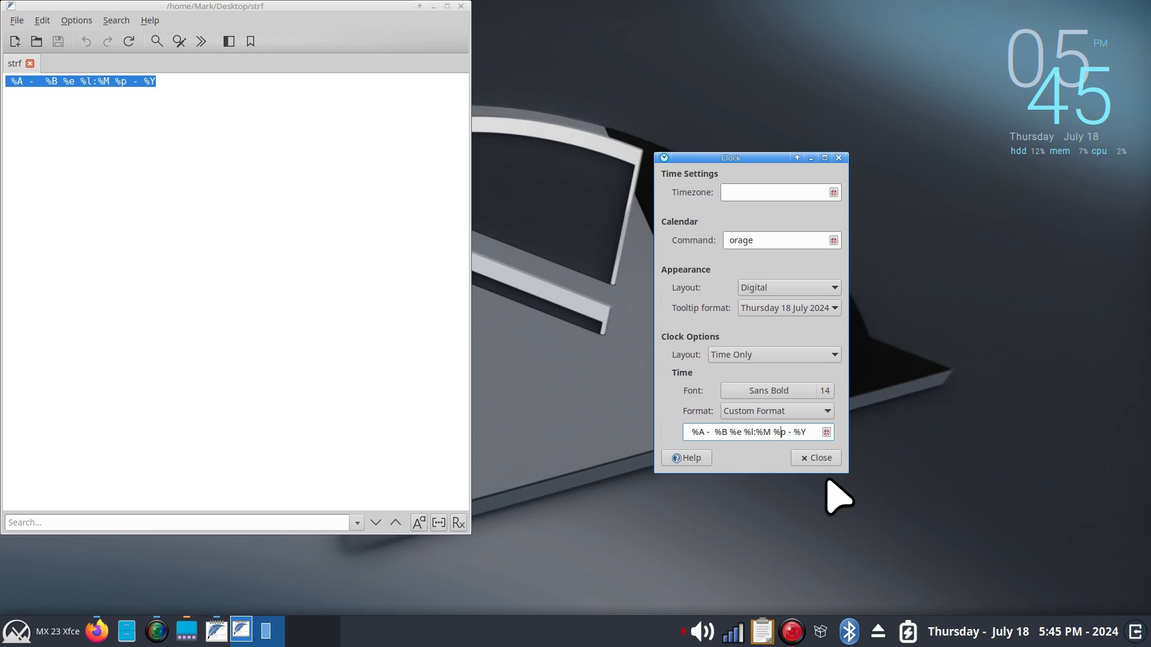
# Step: Switch to Firefox and review the For a Good Strftime page, including its format and Build Your Own section
pyautogui.click(100, 627)
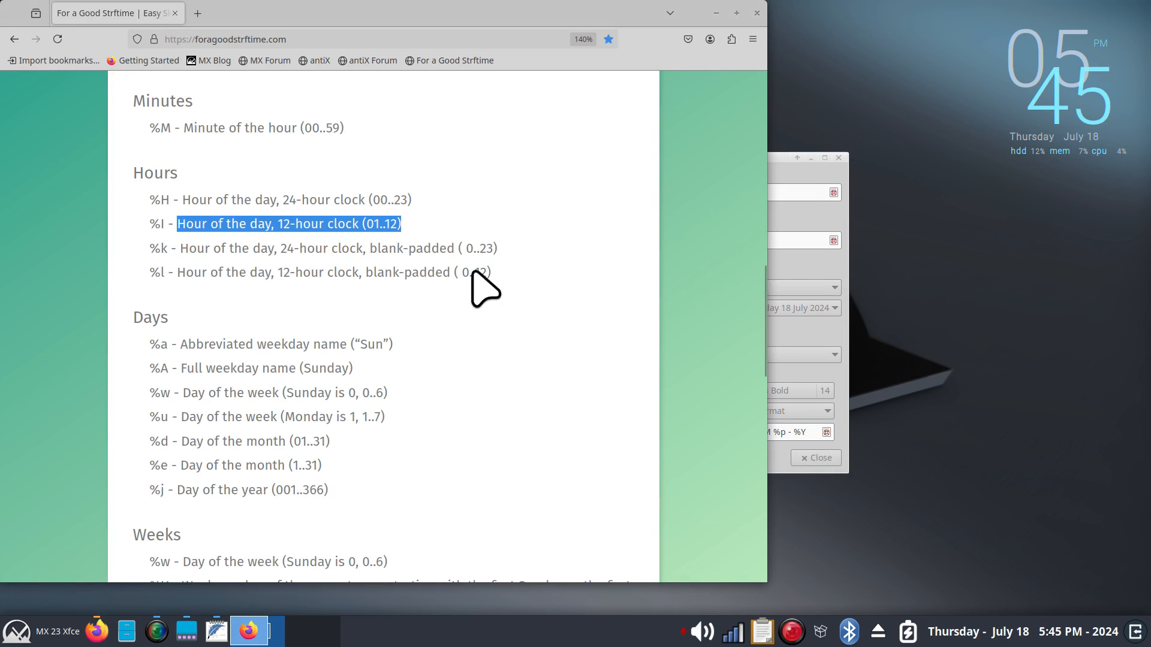
pyautogui.scroll(15, 454, 262)
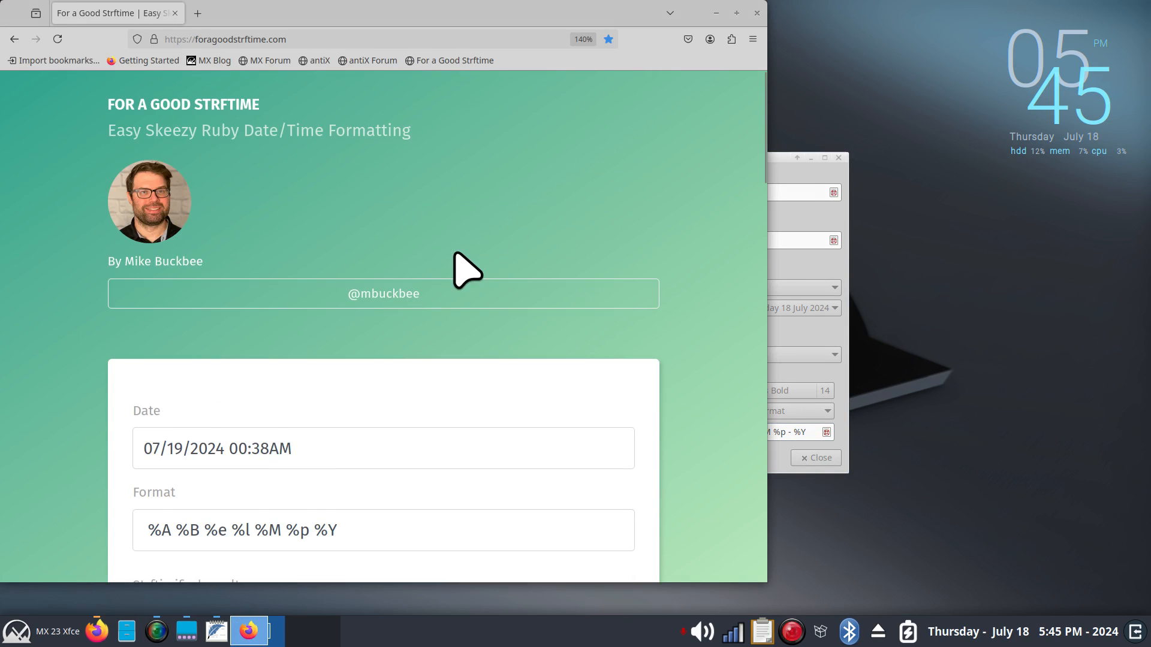
pyautogui.scroll(-2, 465, 269)
pyautogui.scroll(-4, 467, 270)
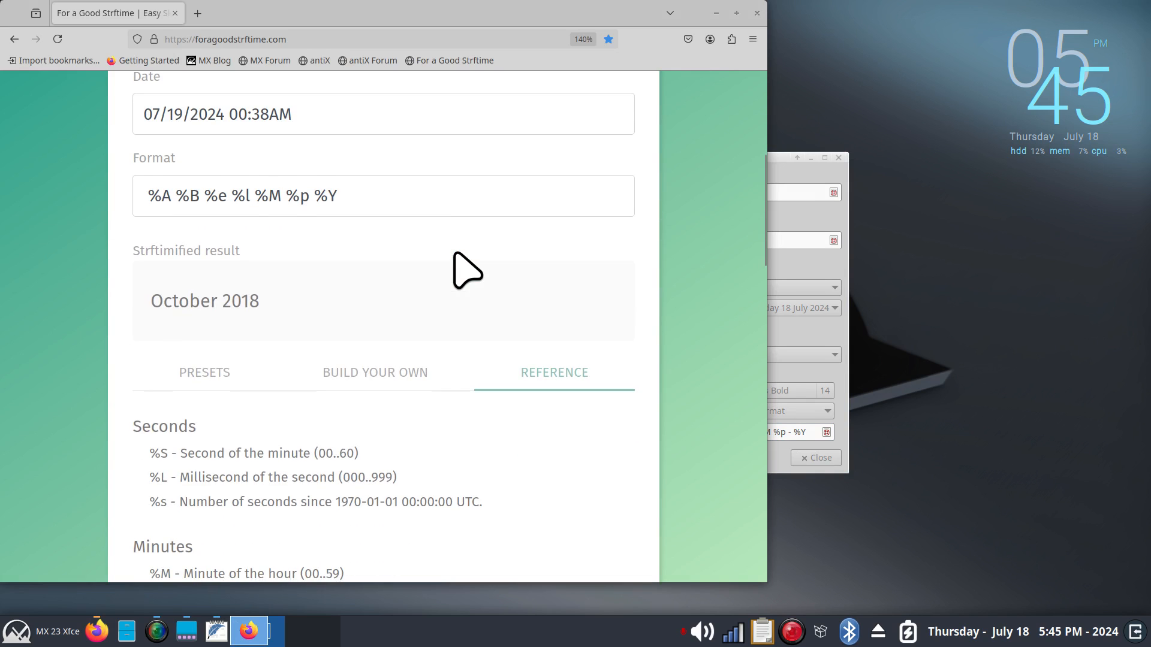
pyautogui.scroll(-2, 467, 271)
pyautogui.click(411, 264)
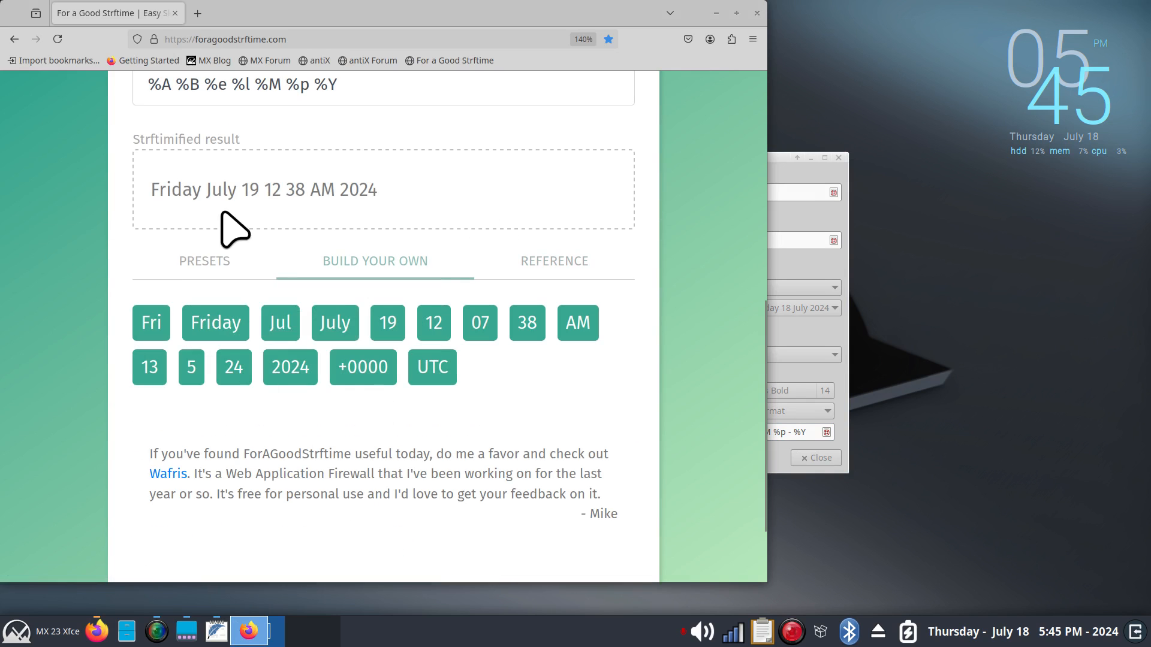
# Step: Close the browser, the Clock dialog and the strf file's editor
pyautogui.click(756, 12)
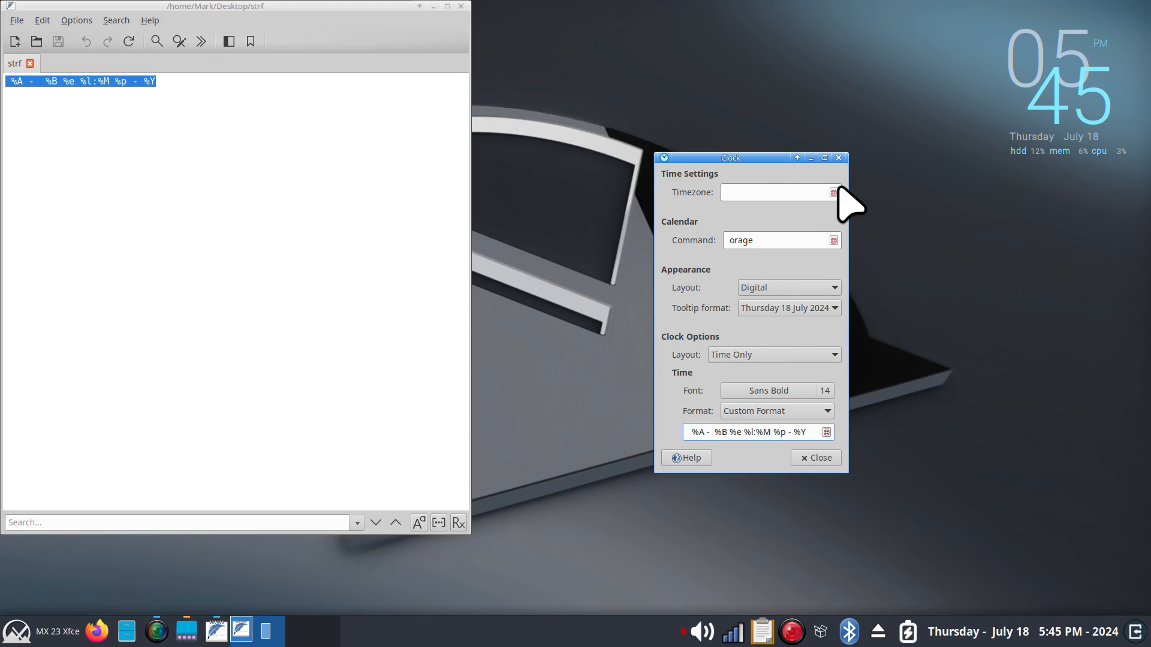
pyautogui.click(838, 158)
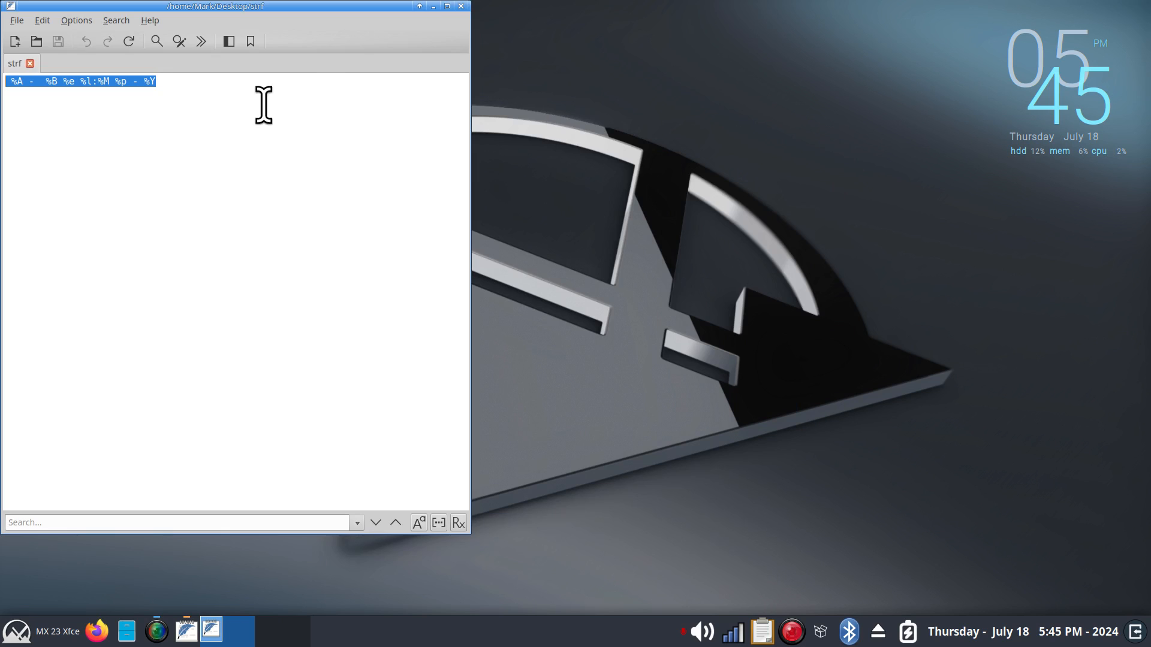
pyautogui.click(461, 6)
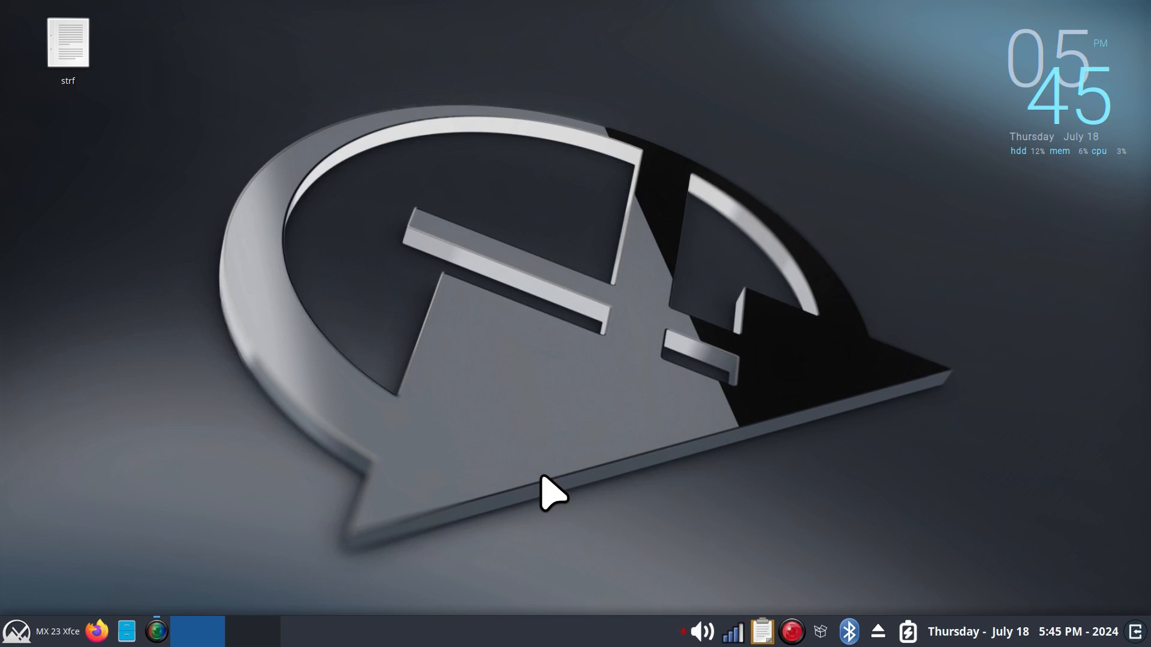